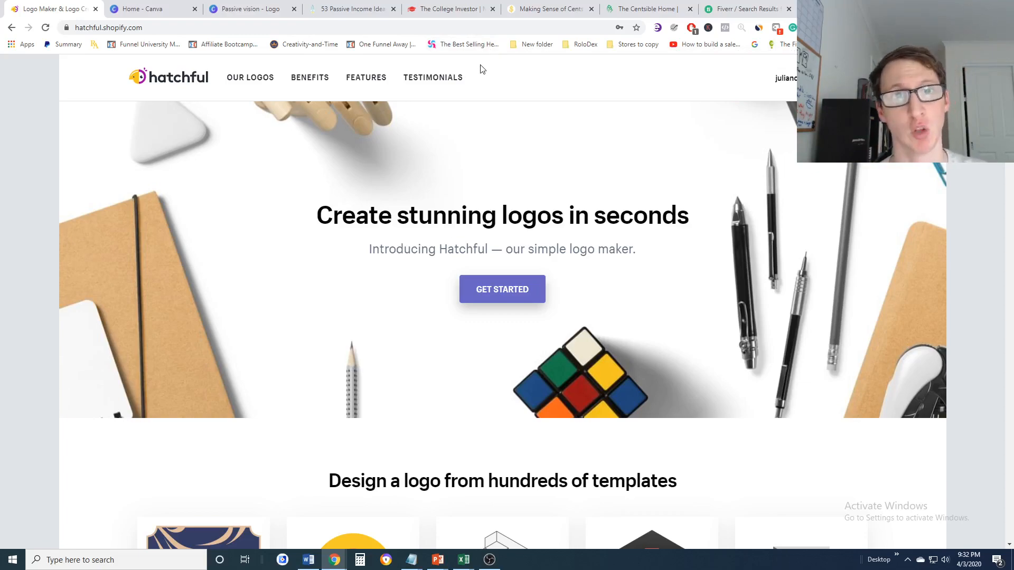
- Look at the logos on the Beginners Passive Income, College Investor, Making Sense of Cents and Centsible Home websites
click(341, 11)
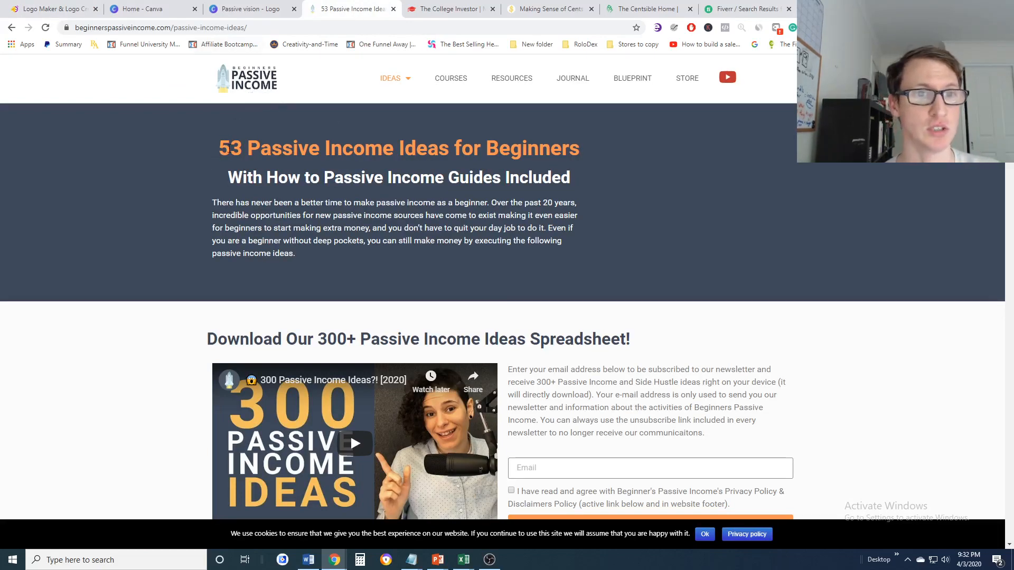
drag(217, 149, 718, 220)
click(717, 219)
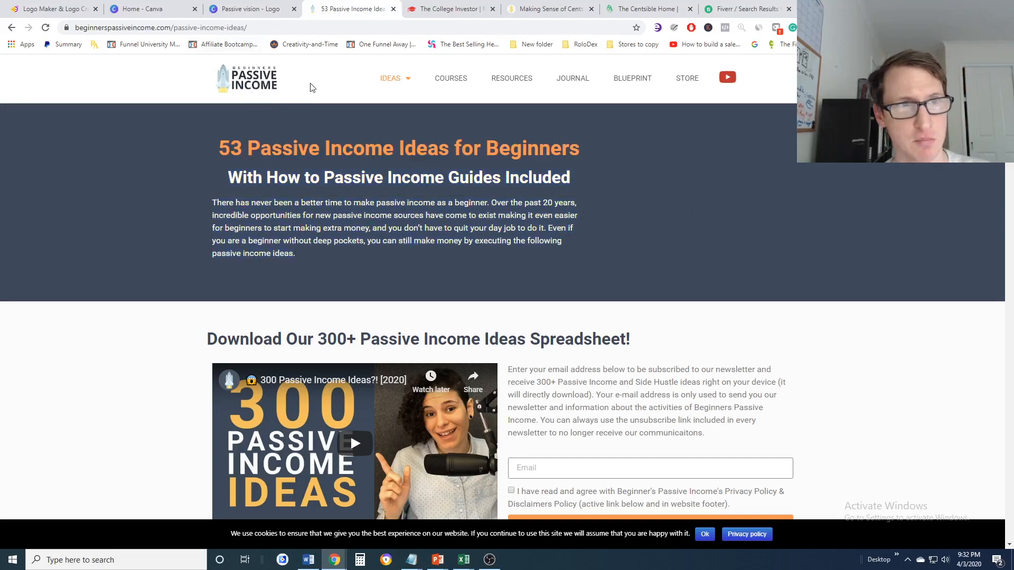
drag(368, 84, 175, 61)
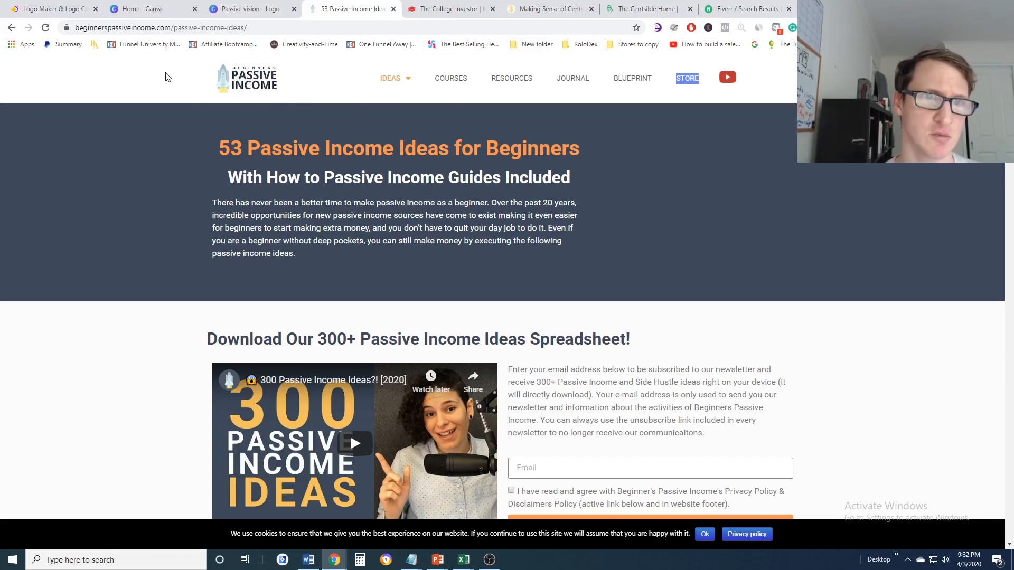
key(ctrl+Tab)
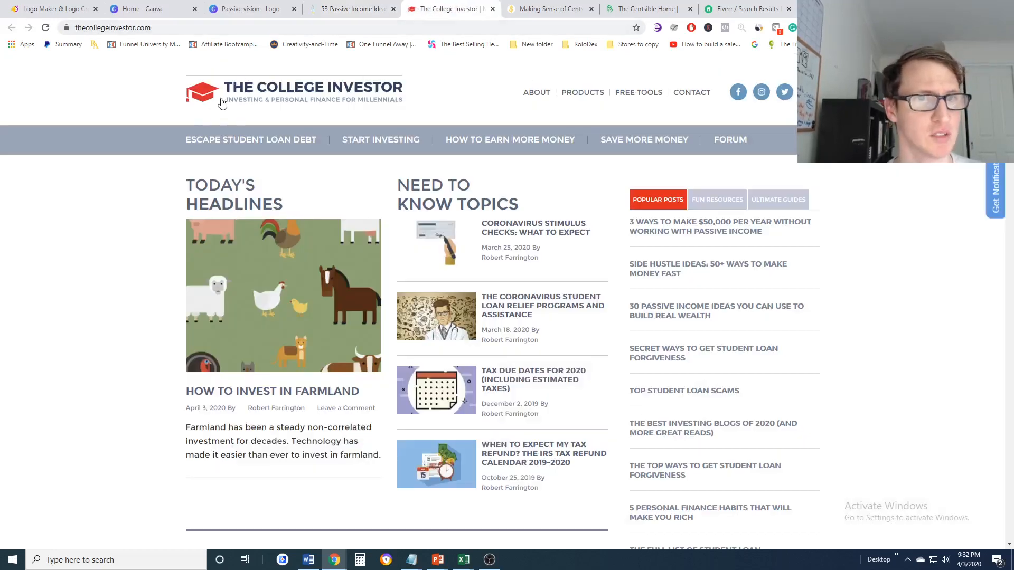
click(555, 16)
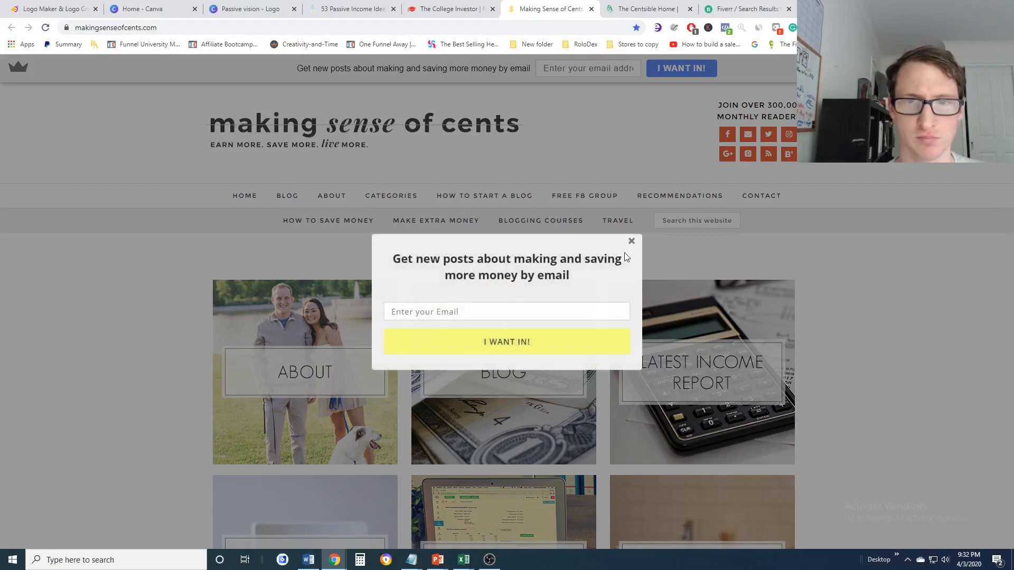
click(631, 241)
key(ctrl+Tab)
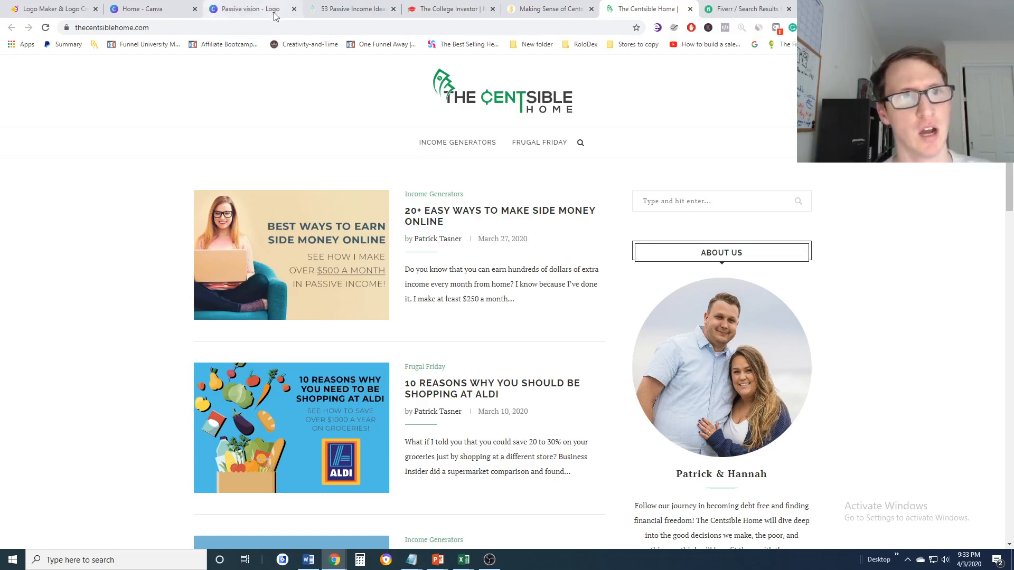
- Switch to the Passive vision logo design in Canva and inspect its name text
click(246, 8)
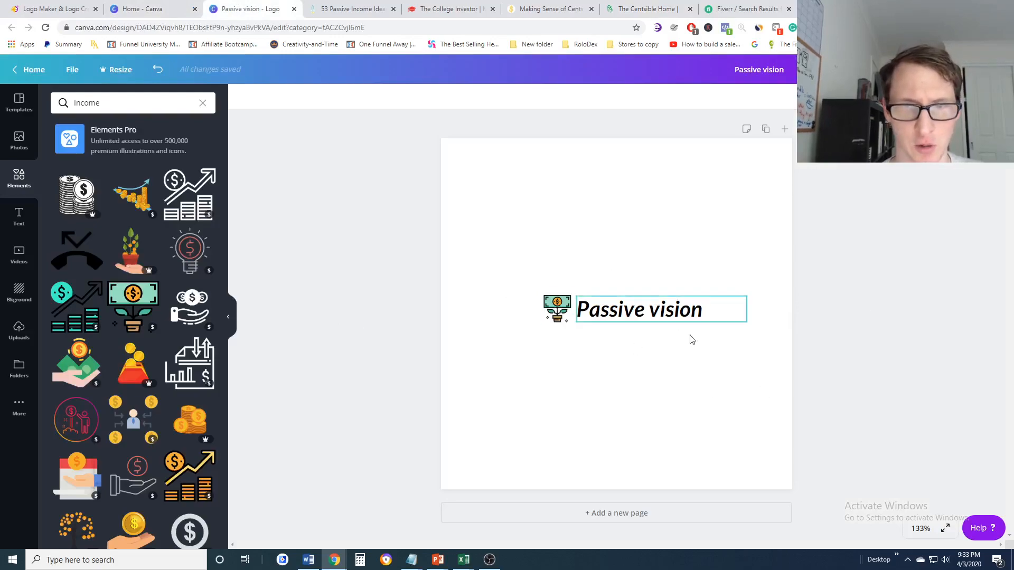
click(634, 309)
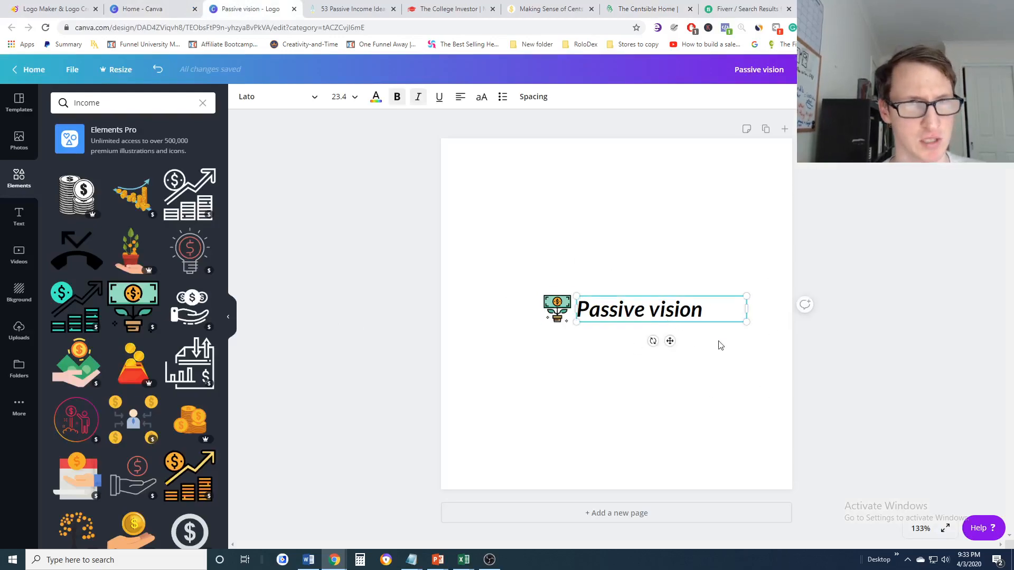
click(666, 393)
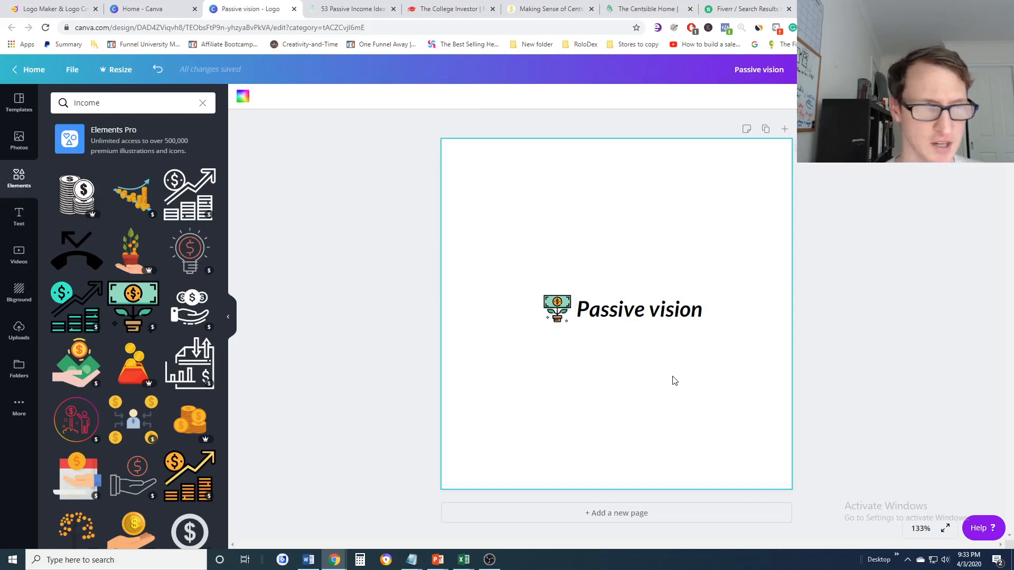
click(646, 322)
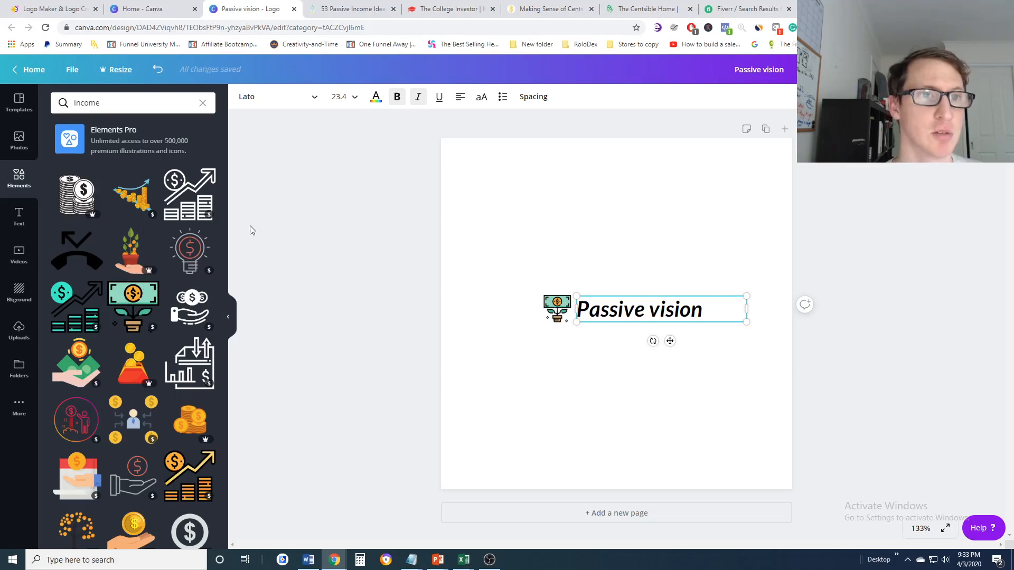
- Search for "Logo" from the Canva home page and open the suggested Logo templates
click(149, 9)
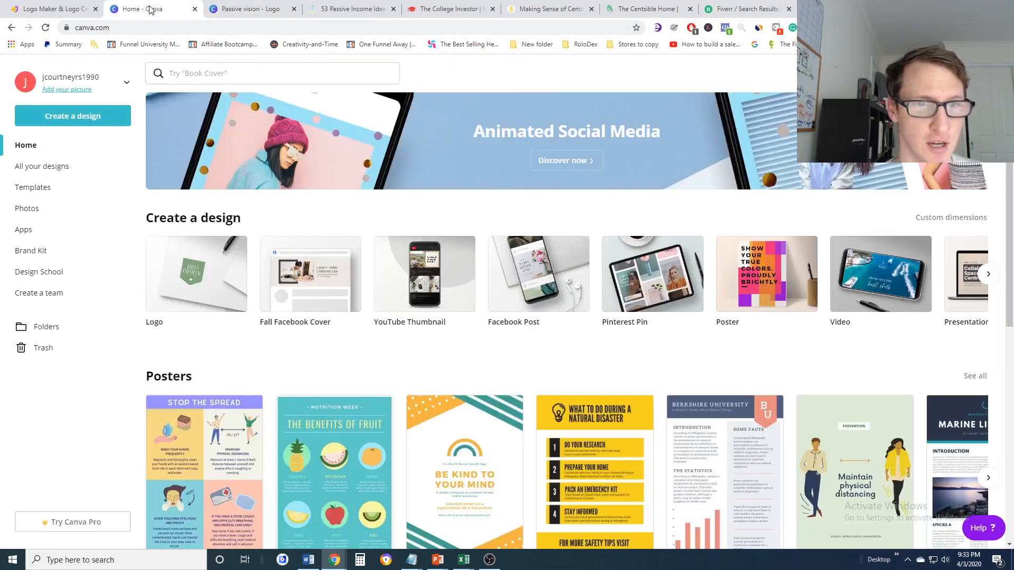
click(241, 72)
text(K)
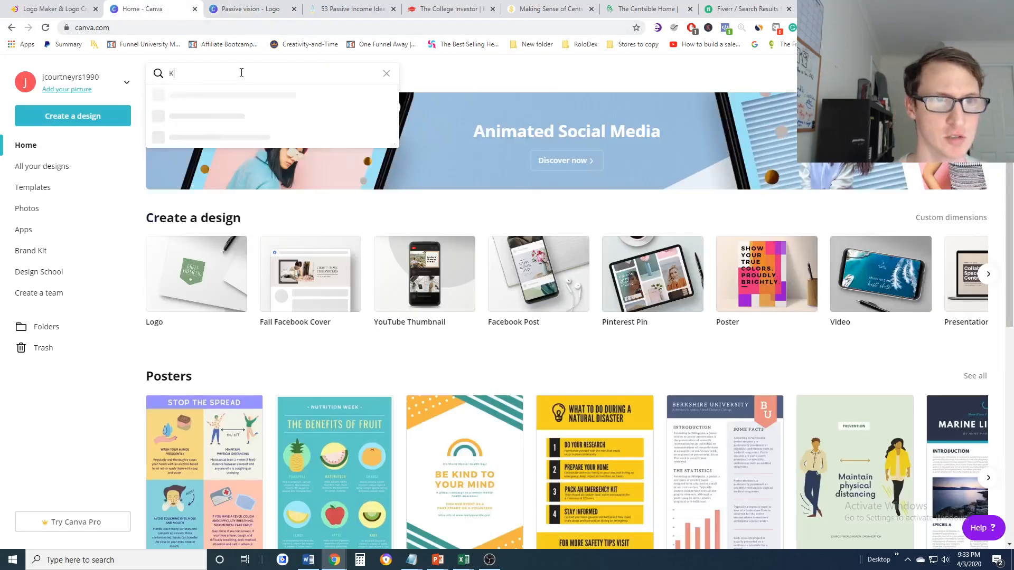
key(BackSpace)
text(Logo)
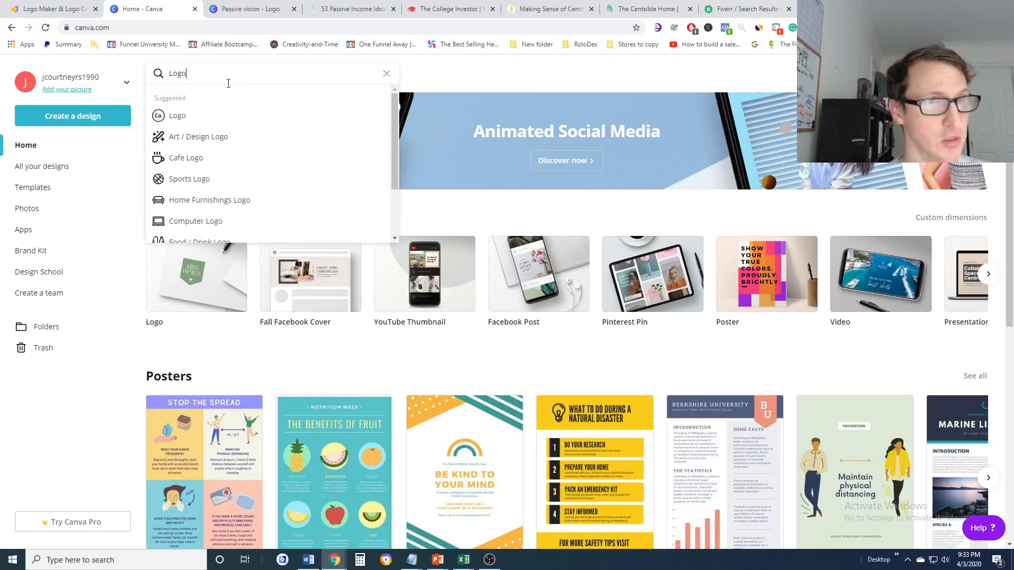
click(113, 28)
click(202, 74)
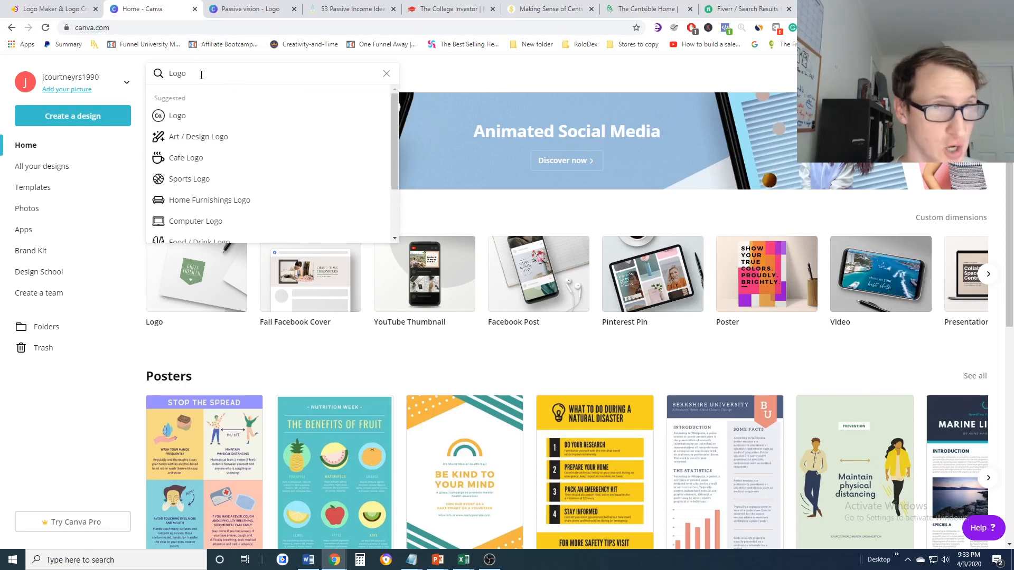
click(211, 115)
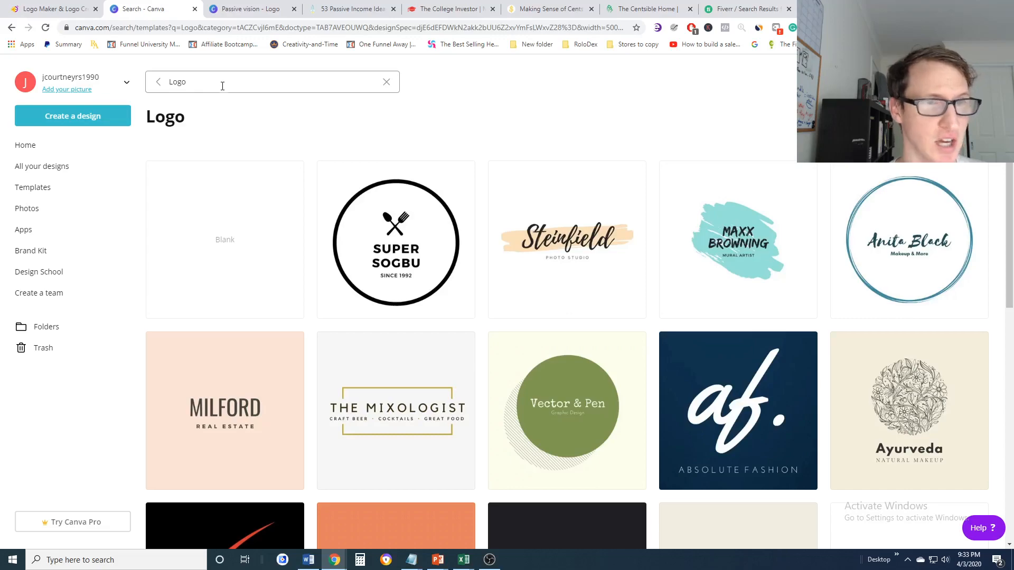
click(159, 83)
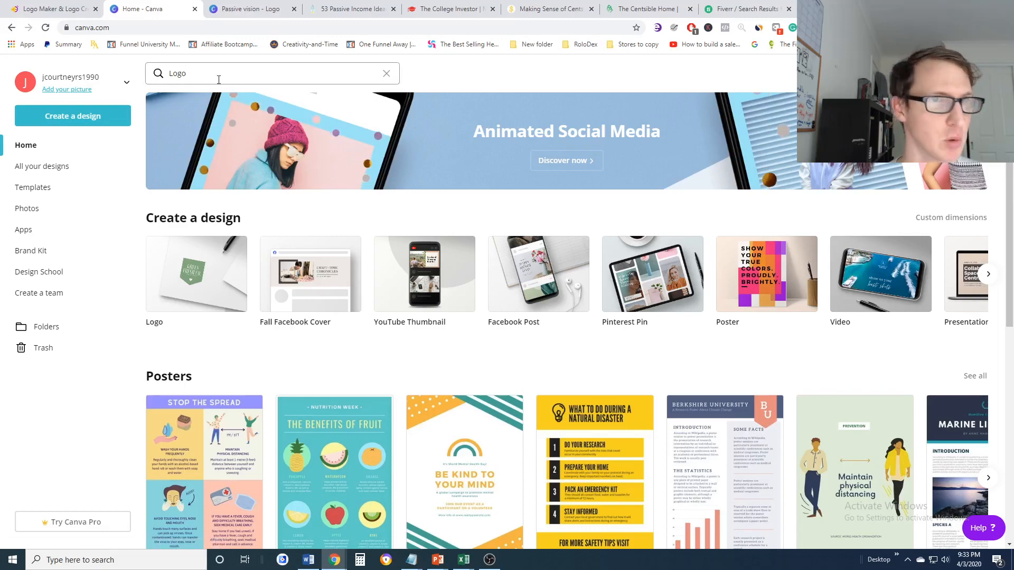
click(72, 120)
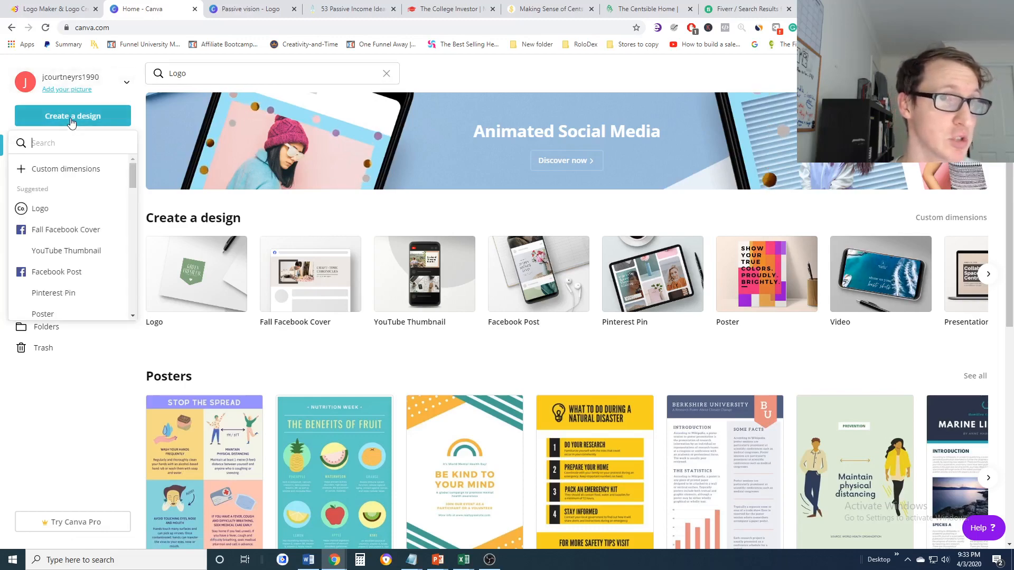
click(66, 170)
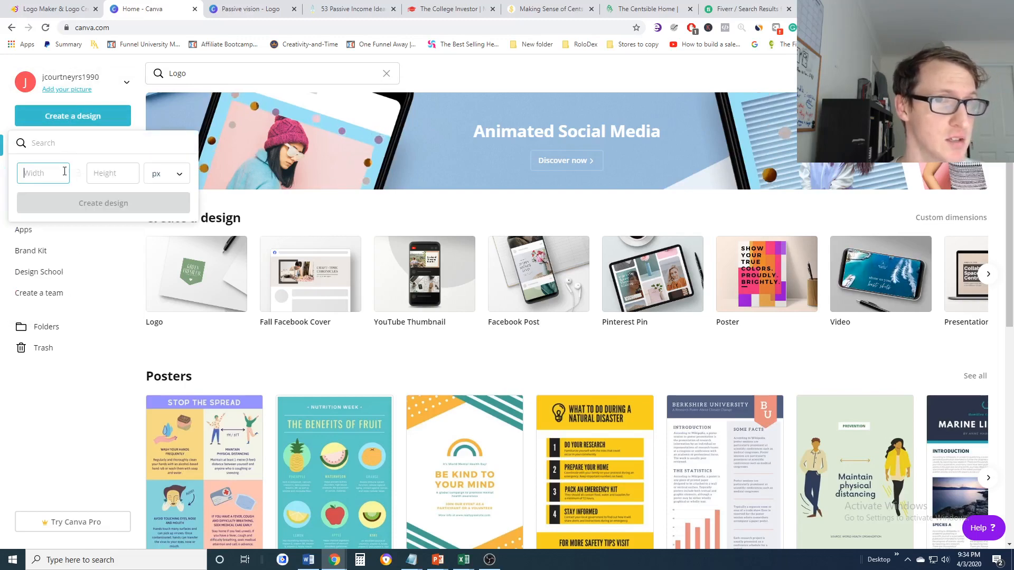
- Reopen the suggested Logo templates from the home page search and browse through the layouts on offer
click(216, 75)
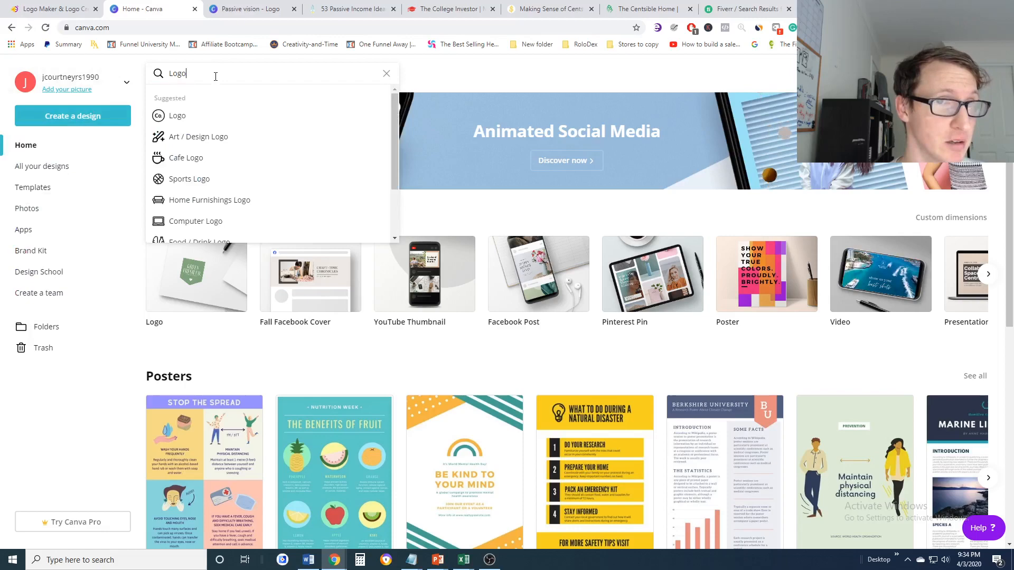
click(180, 119)
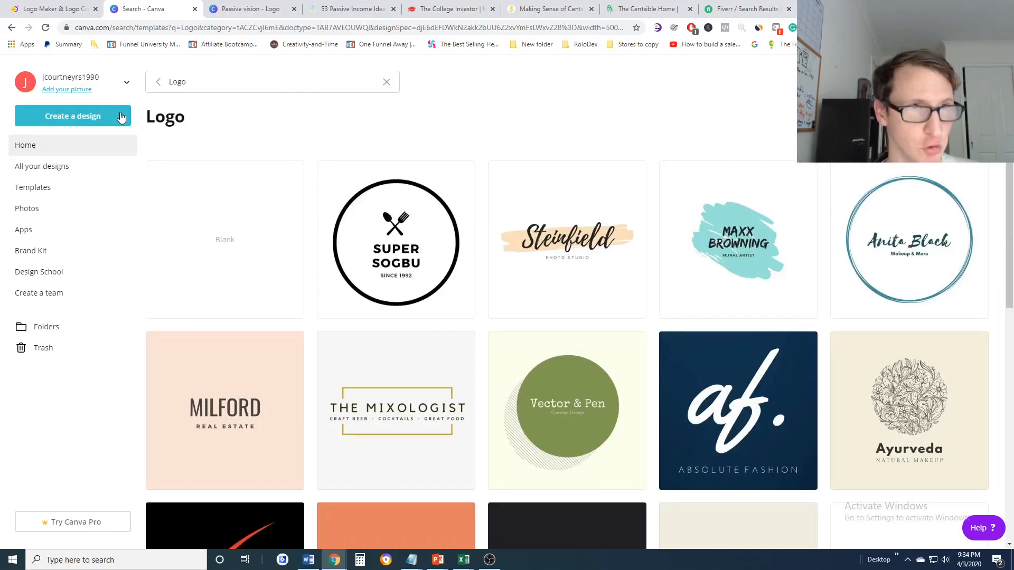
click(127, 82)
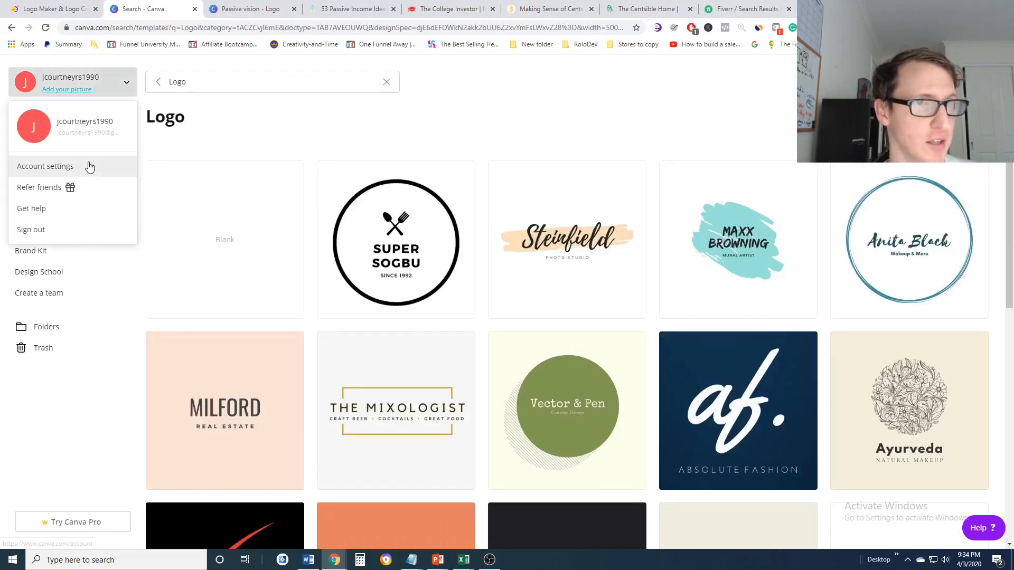
click(249, 126)
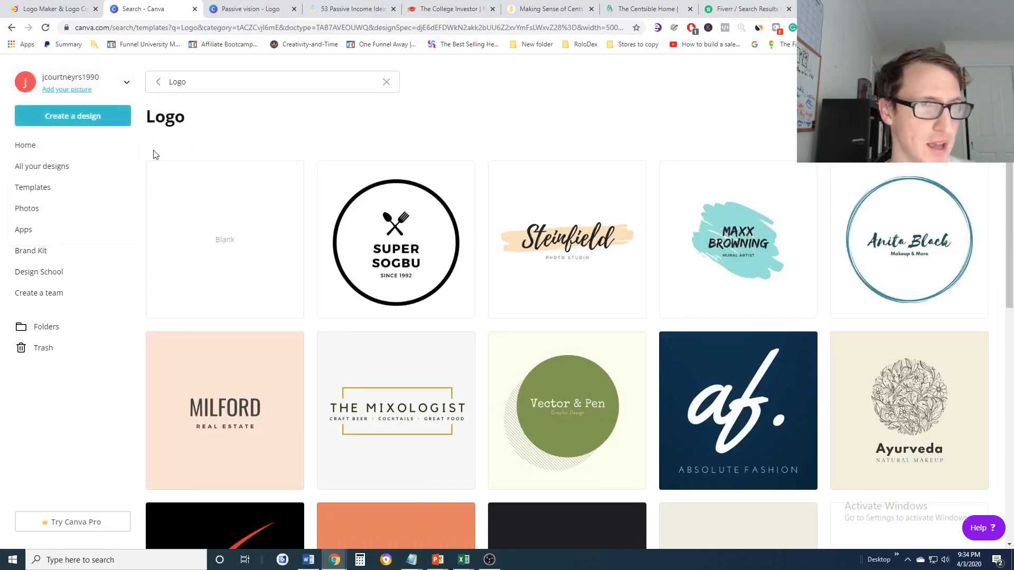
scroll(422, 232, down, 2)
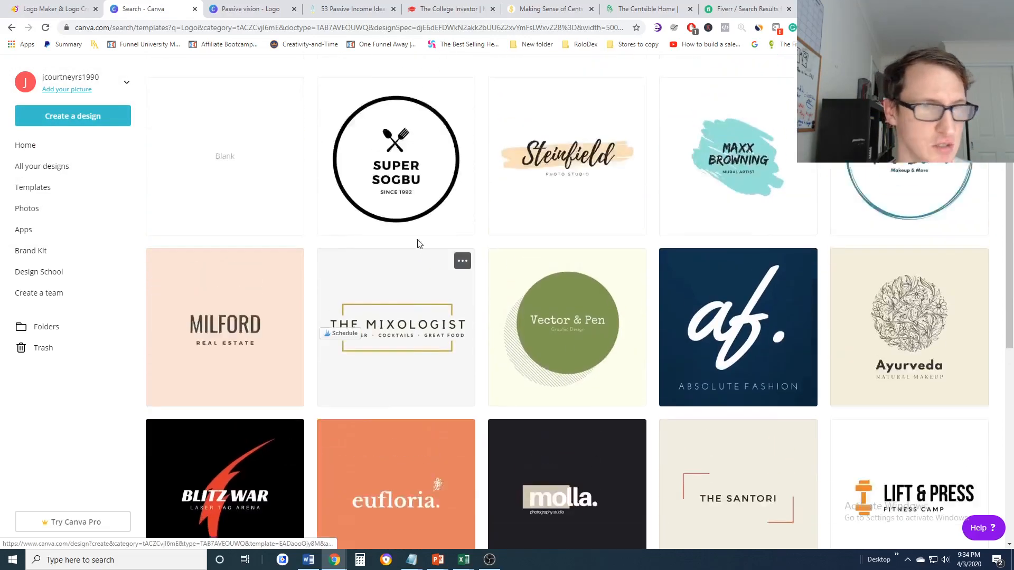
scroll(417, 237, down, 10)
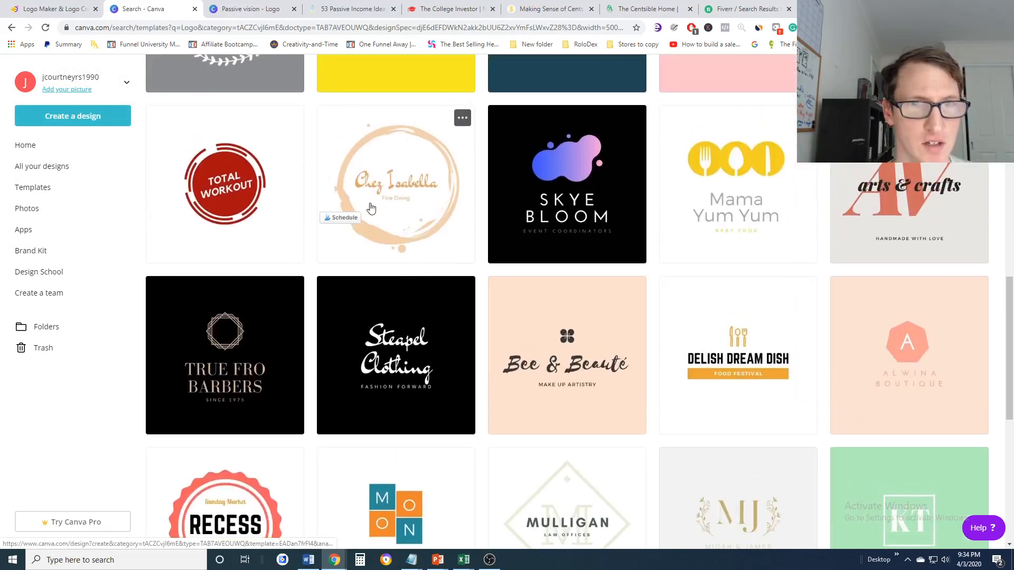
scroll(632, 287, down, 2)
scroll(330, 259, up, 10)
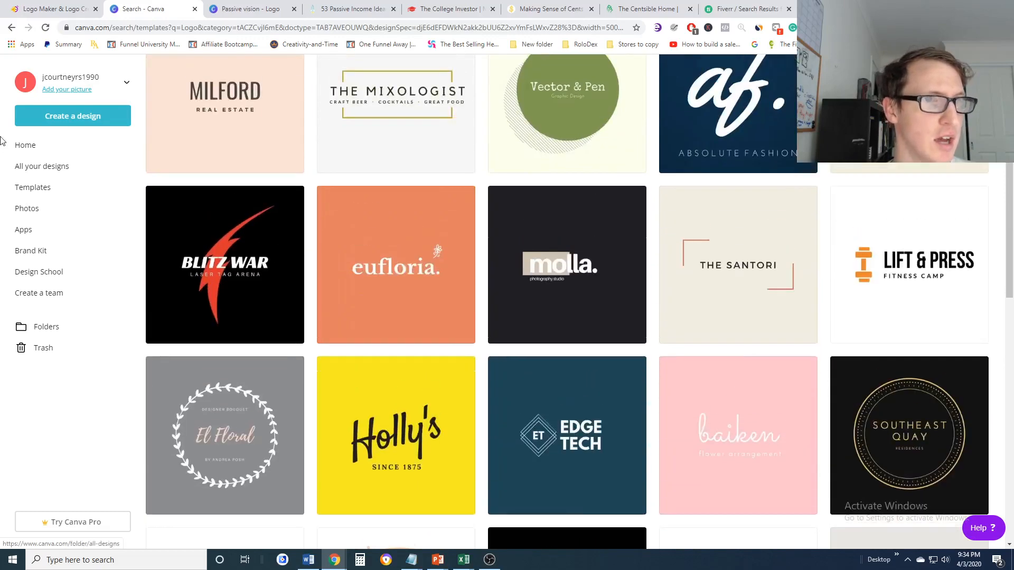
- Check the list of all saved designs, then return to the Canva home page
click(54, 167)
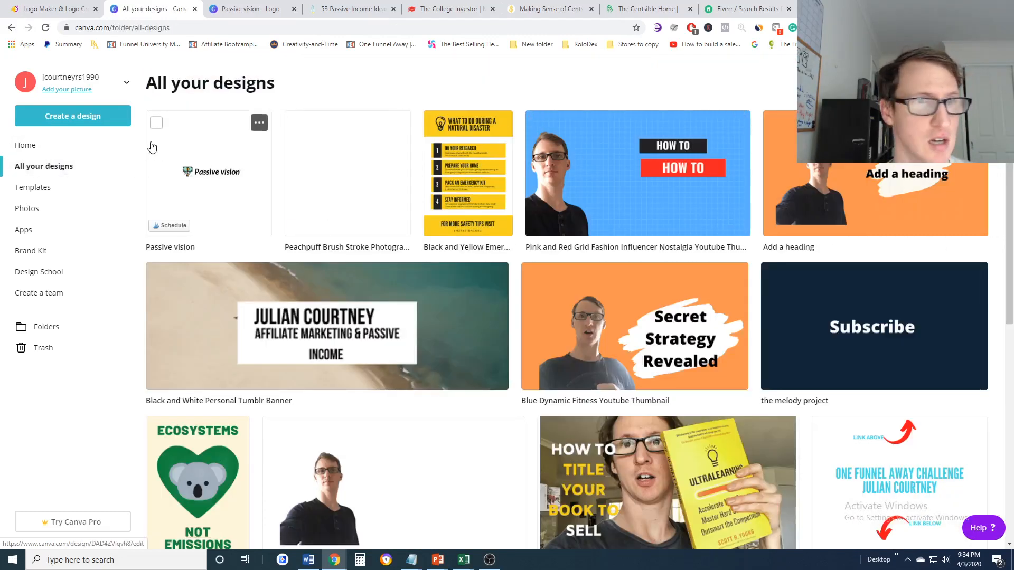
click(58, 150)
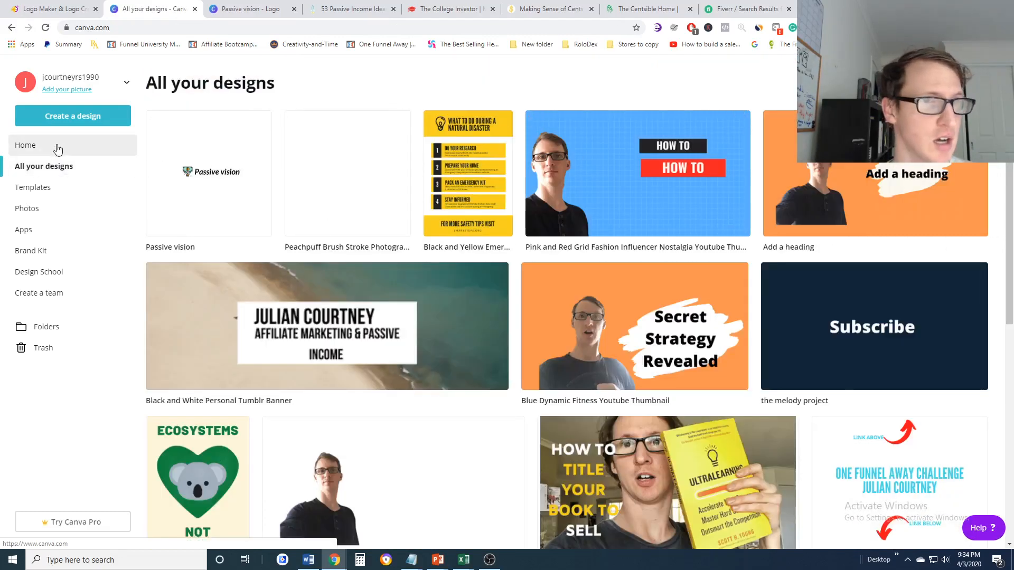
click(47, 273)
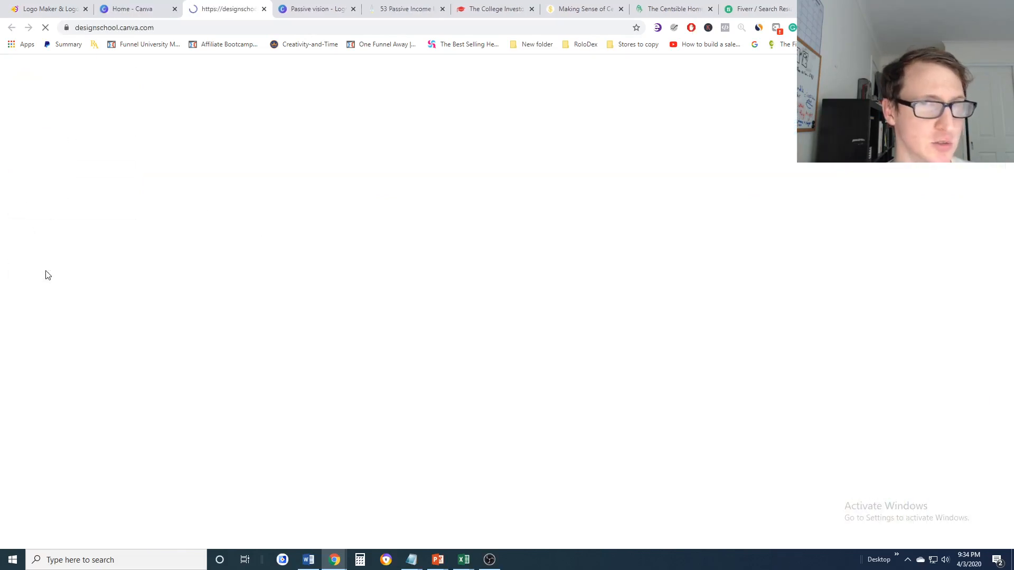
key(ctrl+w)
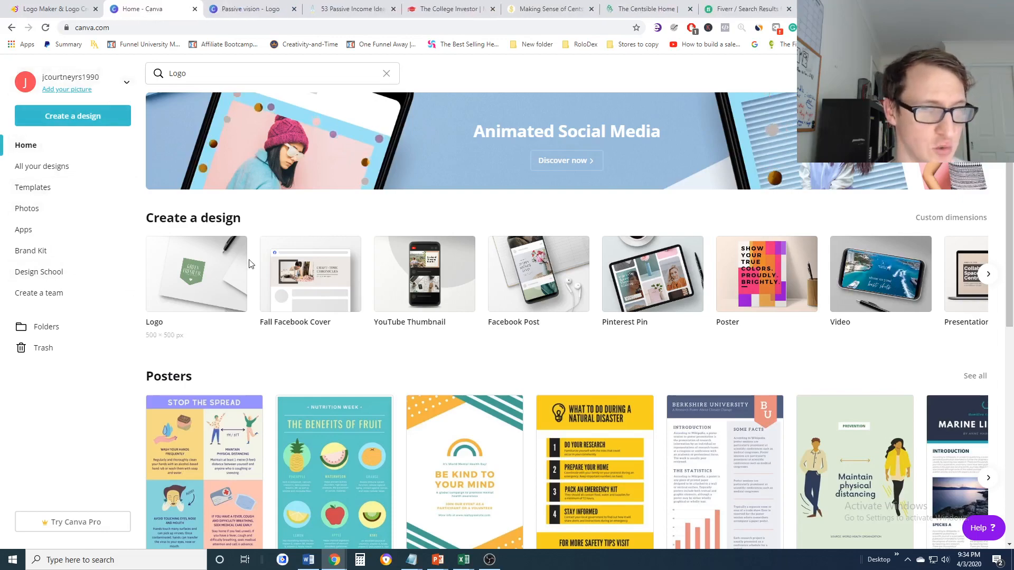
- Create a new blank 500 × 500 px logo design from the home page's design types
scroll(274, 259, down, 2)
scroll(192, 317, up, 1)
click(198, 220)
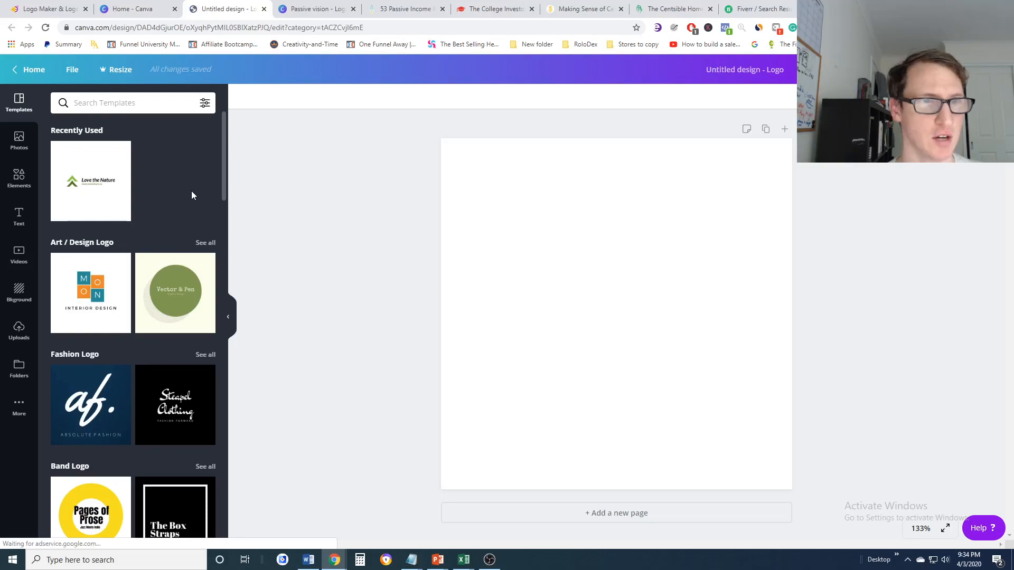
- Browse the logo templates by category, from Art / Design through Computer, Restaurant and Cafe to Games / Recreation
scroll(177, 227, down, 4)
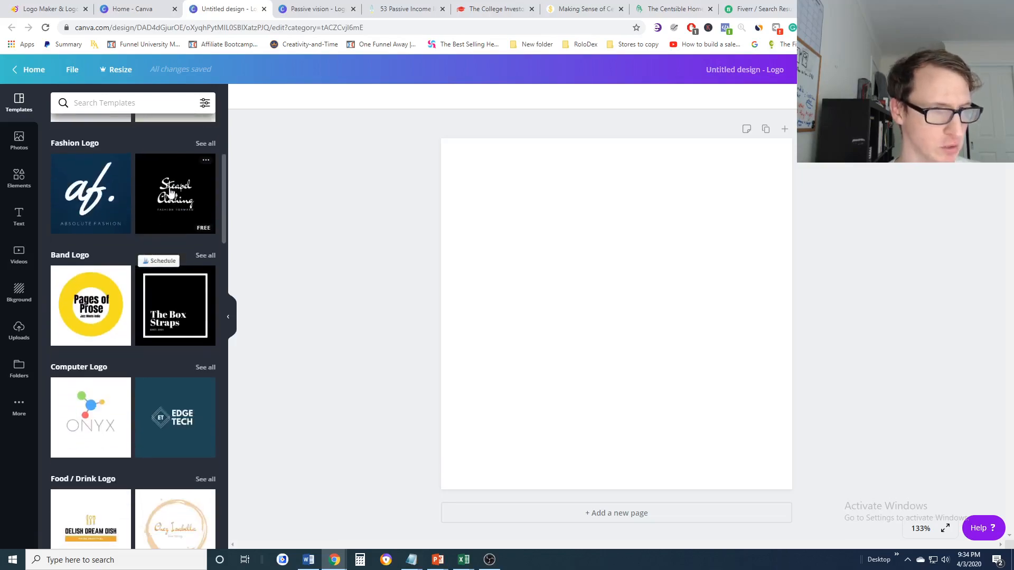
scroll(95, 275, up, 1)
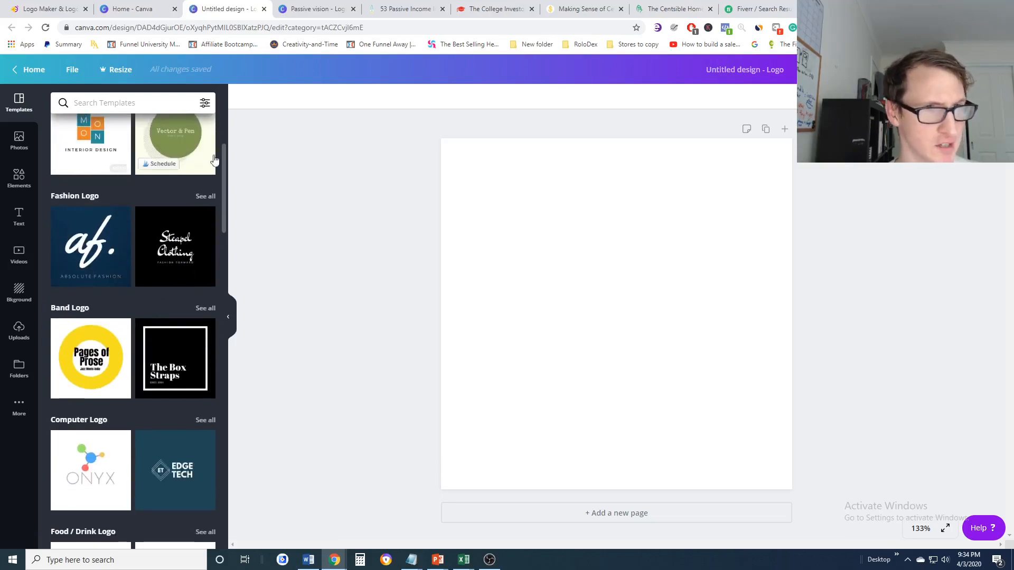
scroll(139, 309, up, 2)
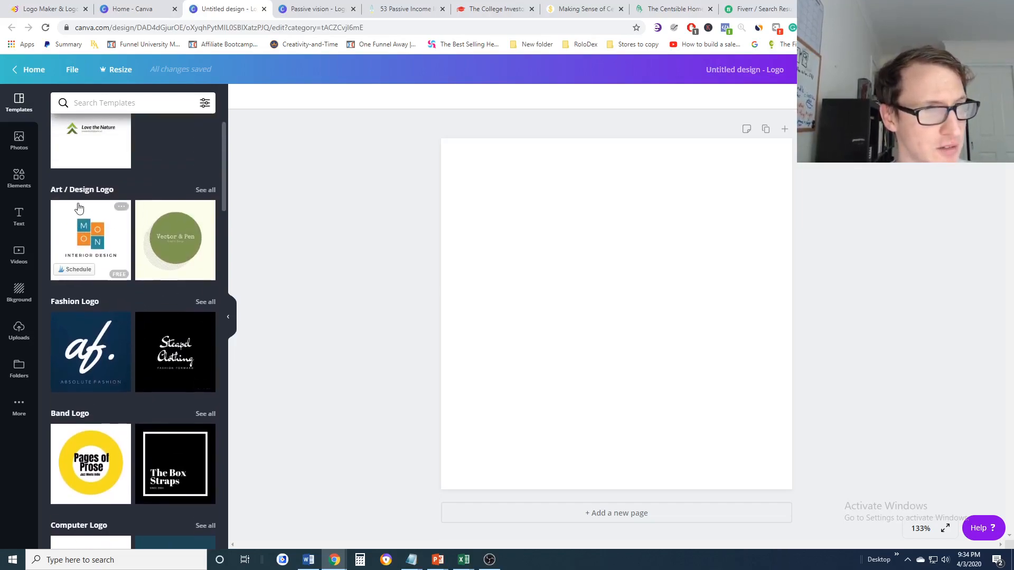
scroll(140, 227, down, 6)
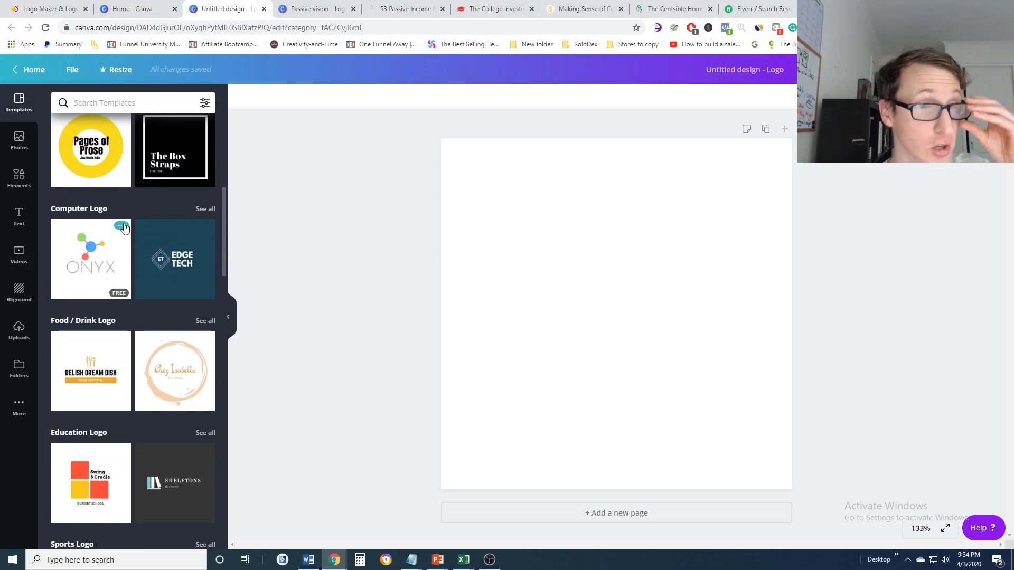
scroll(127, 241, down, 13)
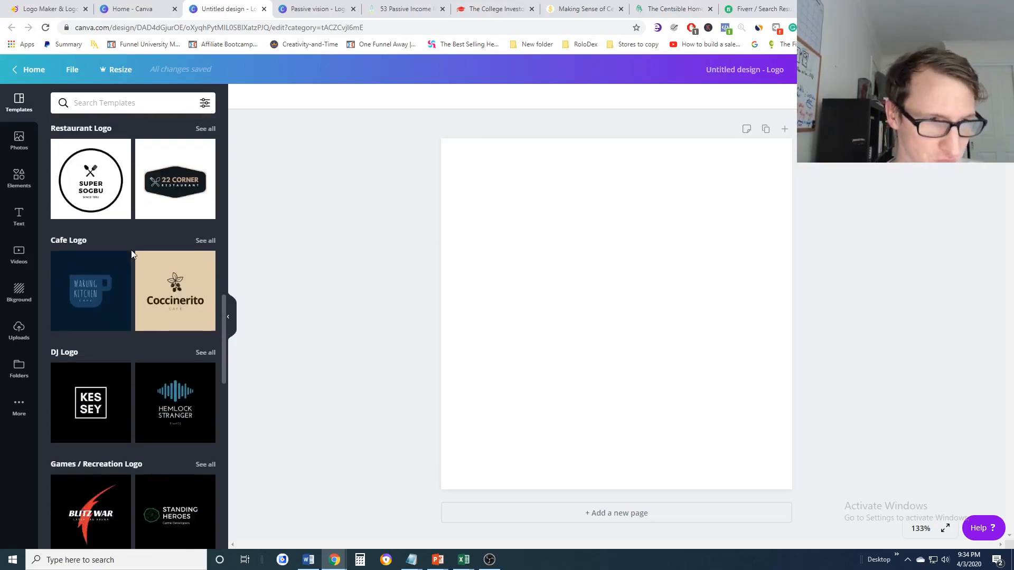
scroll(132, 257, down, 3)
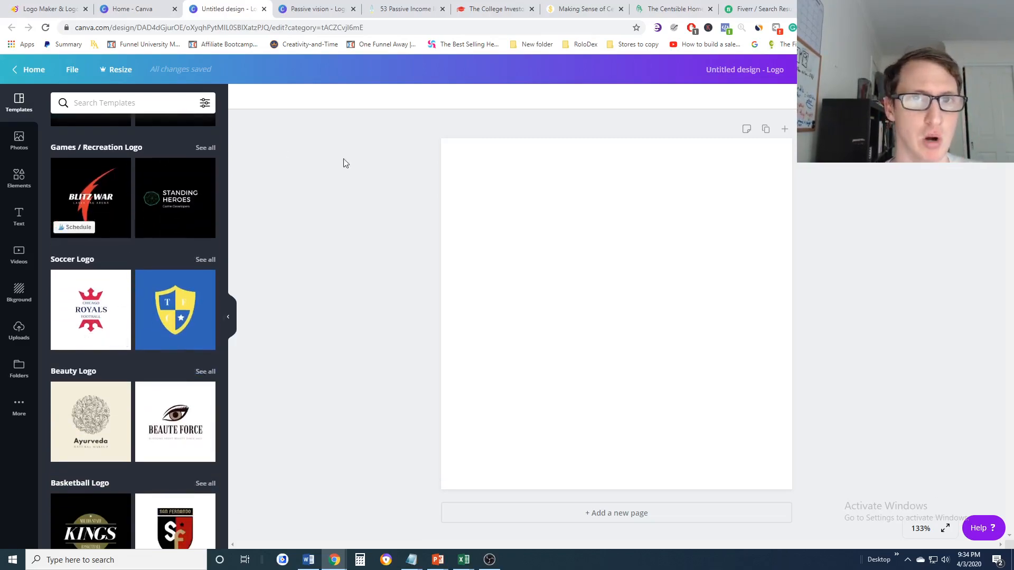
- Compare the Beginners Passive Income website's logo with the Soccer, Beauty, Basketball and Attorney / Law logo templates in the untitled design
click(407, 15)
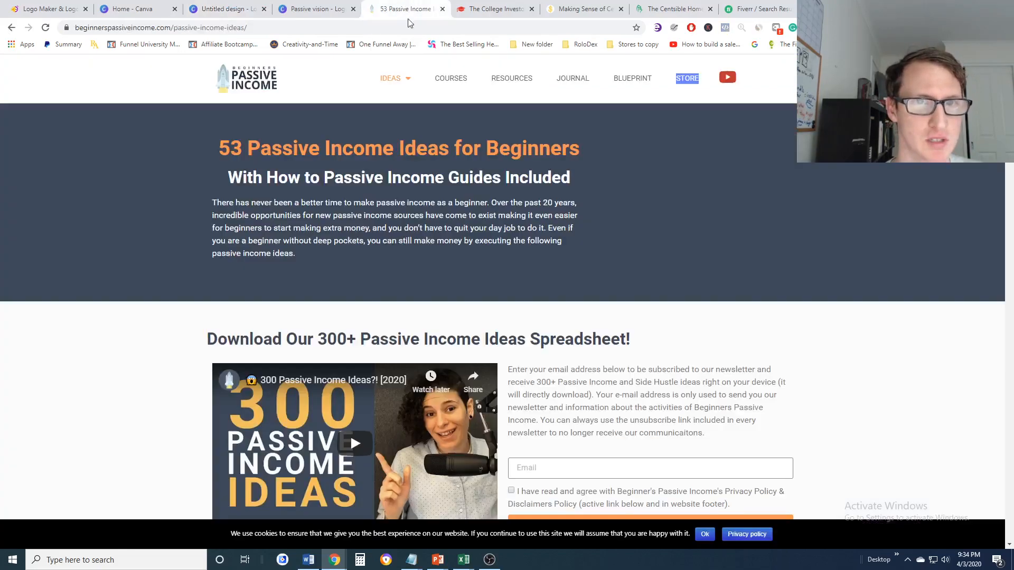
click(136, 9)
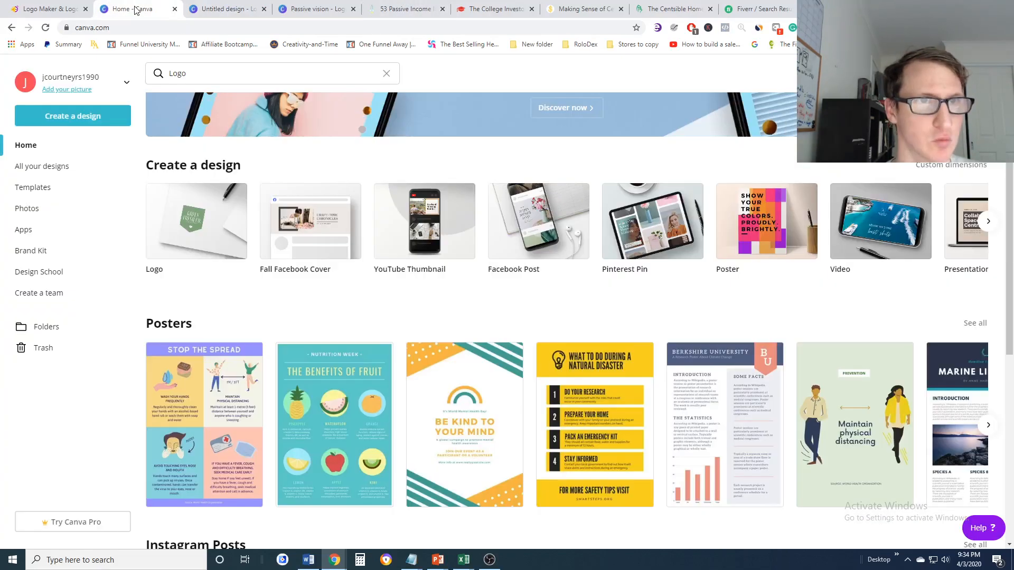
click(227, 9)
scroll(134, 258, down, 7)
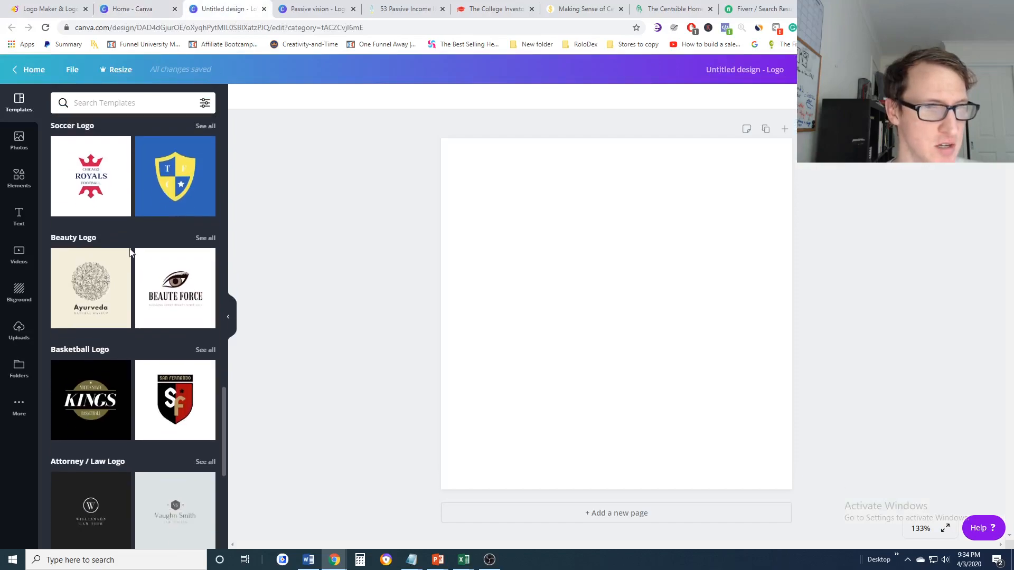
click(392, 10)
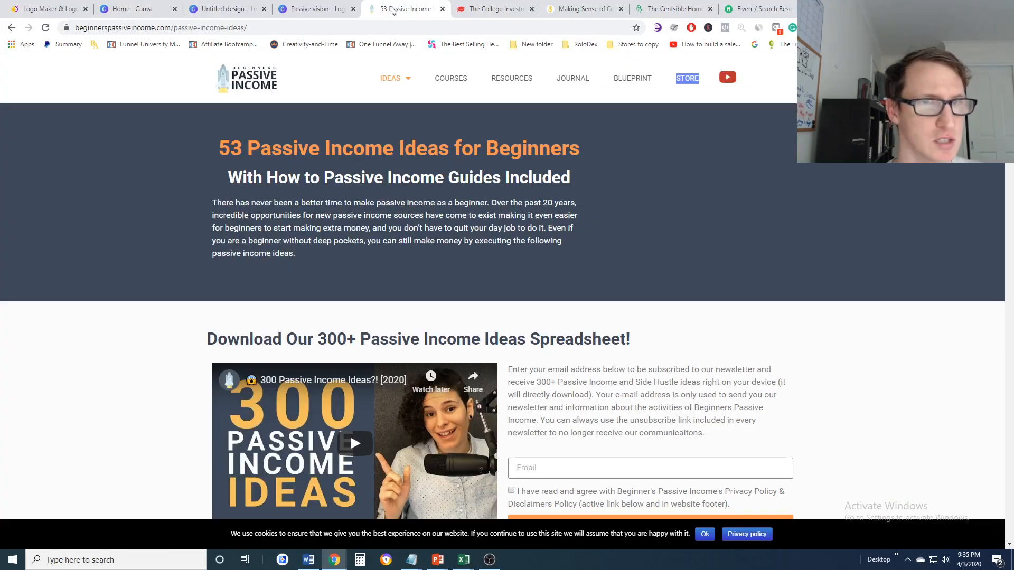
click(143, 10)
click(225, 9)
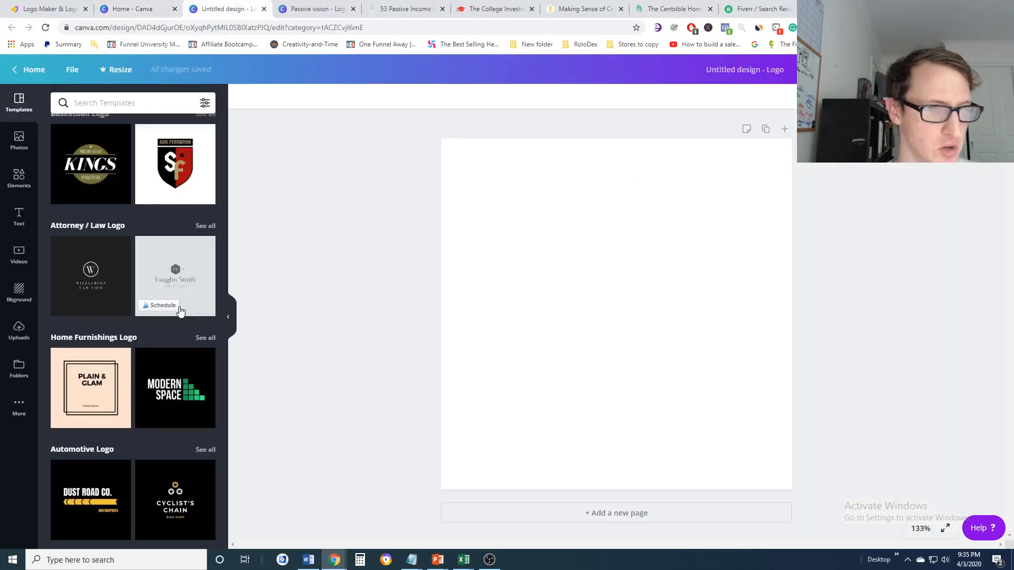
- Look through the uncategorised logo templates below the category sections for a simple icon-and-text layout
scroll(180, 312, down, 15)
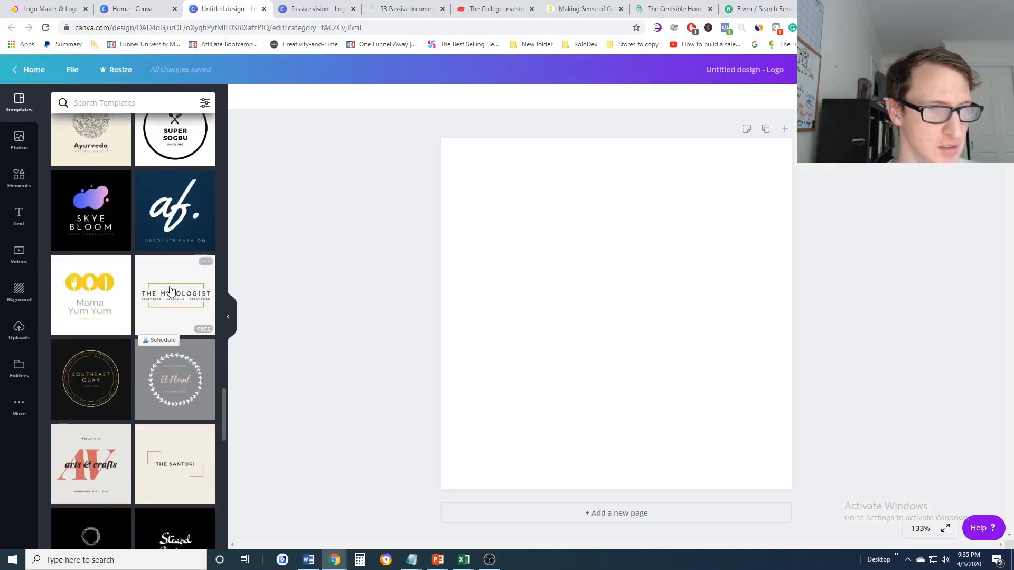
scroll(170, 290, down, 10)
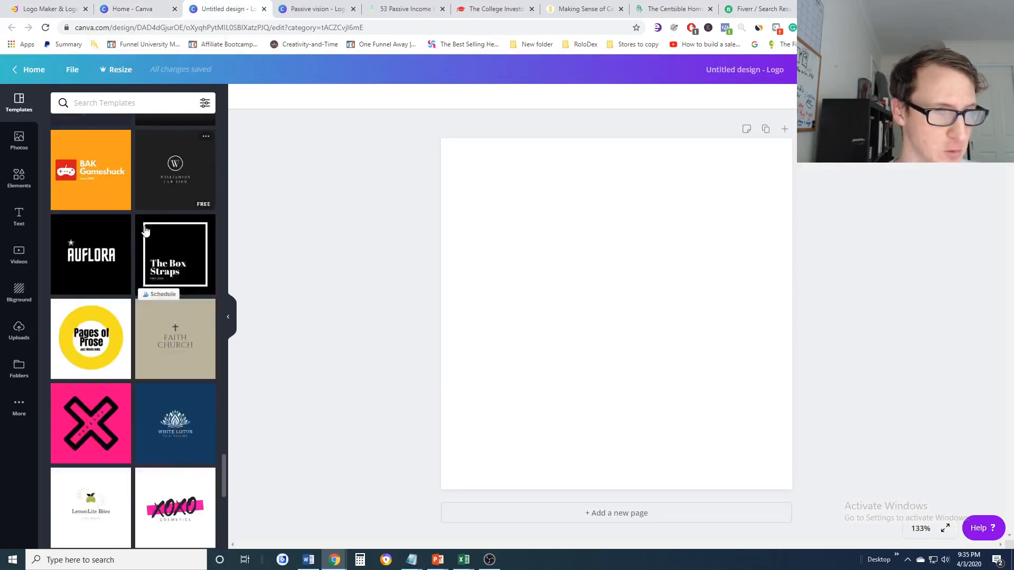
scroll(145, 231, down, 10)
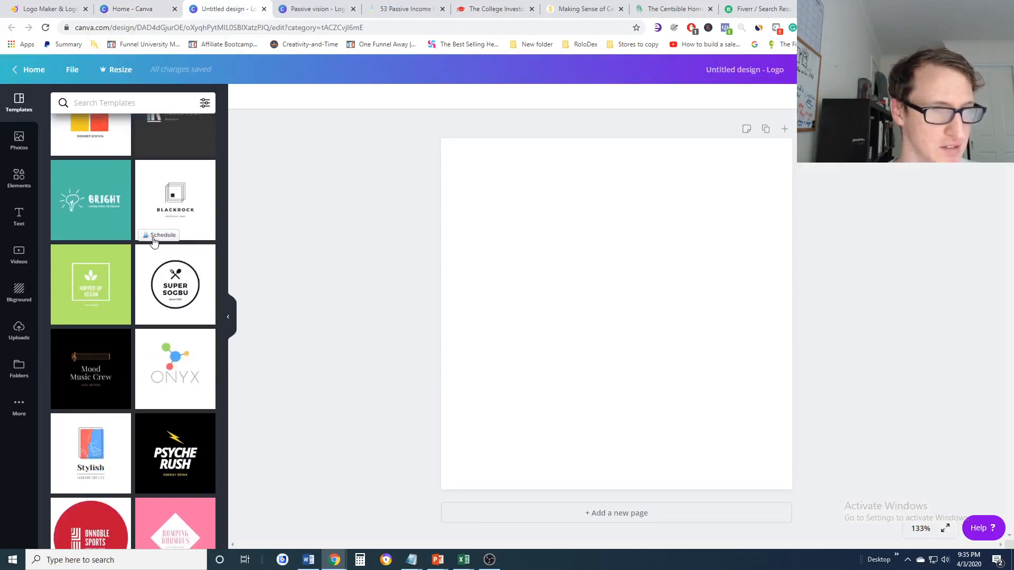
scroll(153, 241, down, 4)
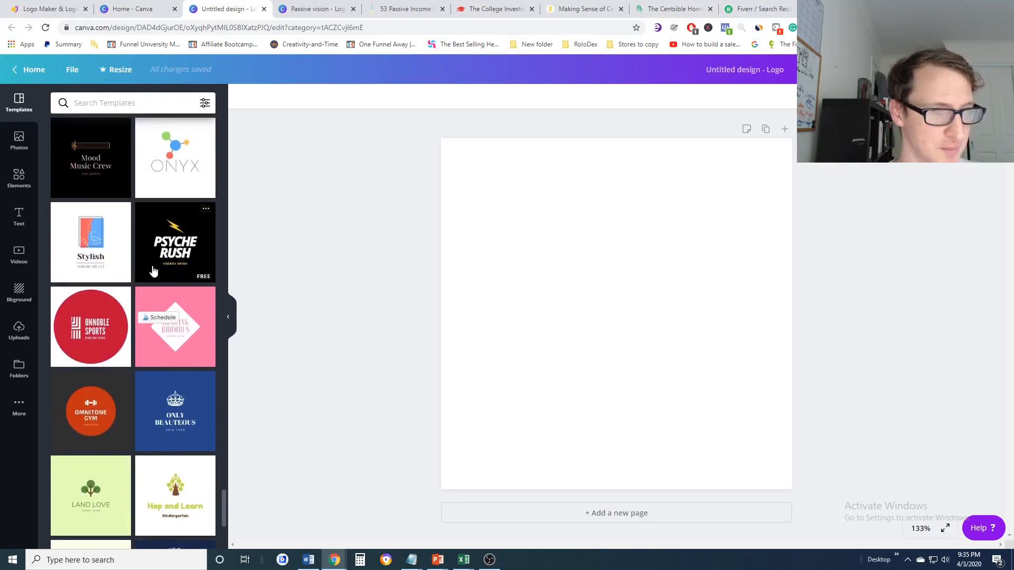
scroll(153, 271, down, 5)
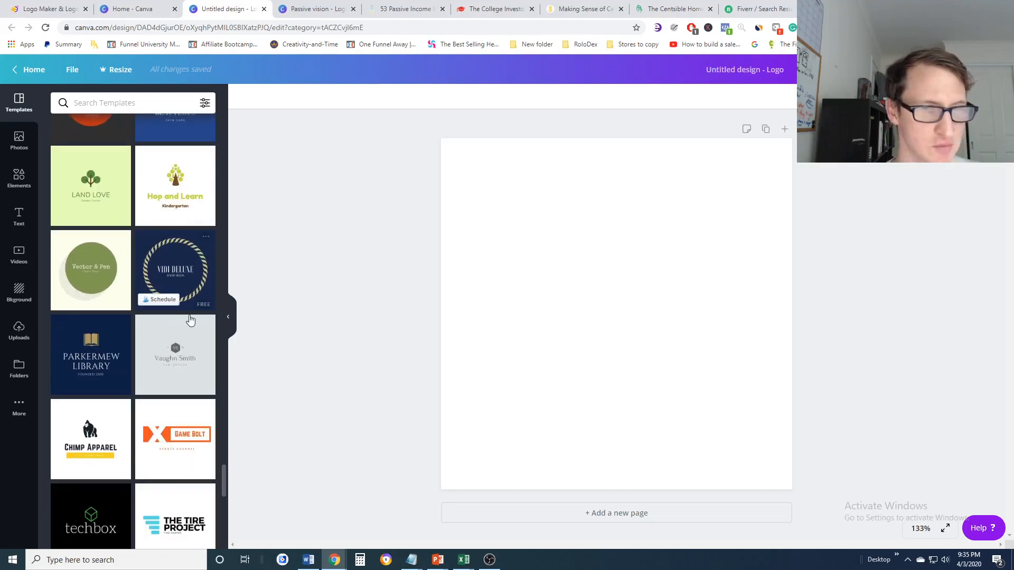
scroll(189, 317, down, 4)
scroll(182, 296, down, 3)
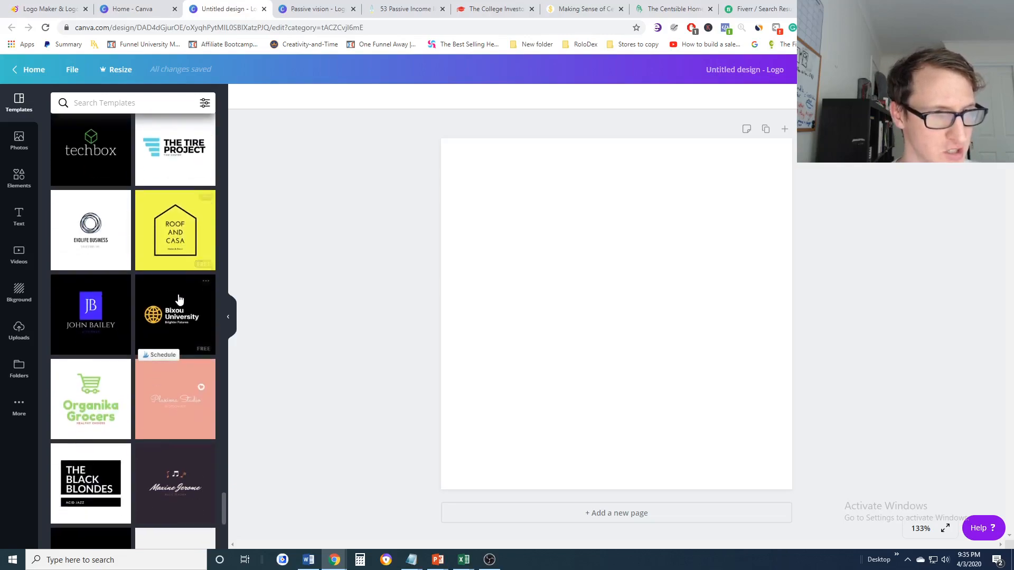
scroll(179, 299, down, 8)
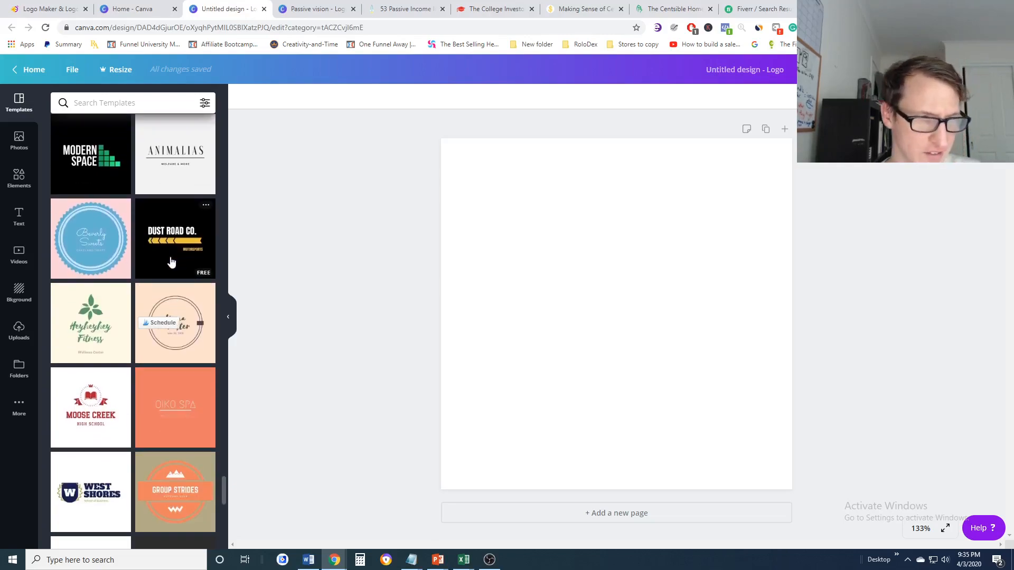
scroll(172, 263, down, 3)
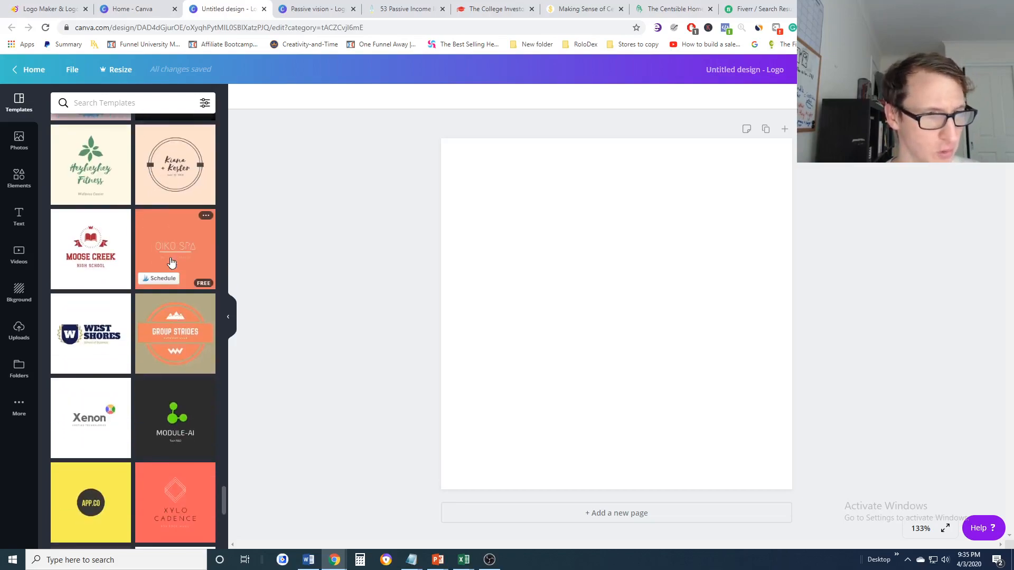
scroll(171, 263, down, 5)
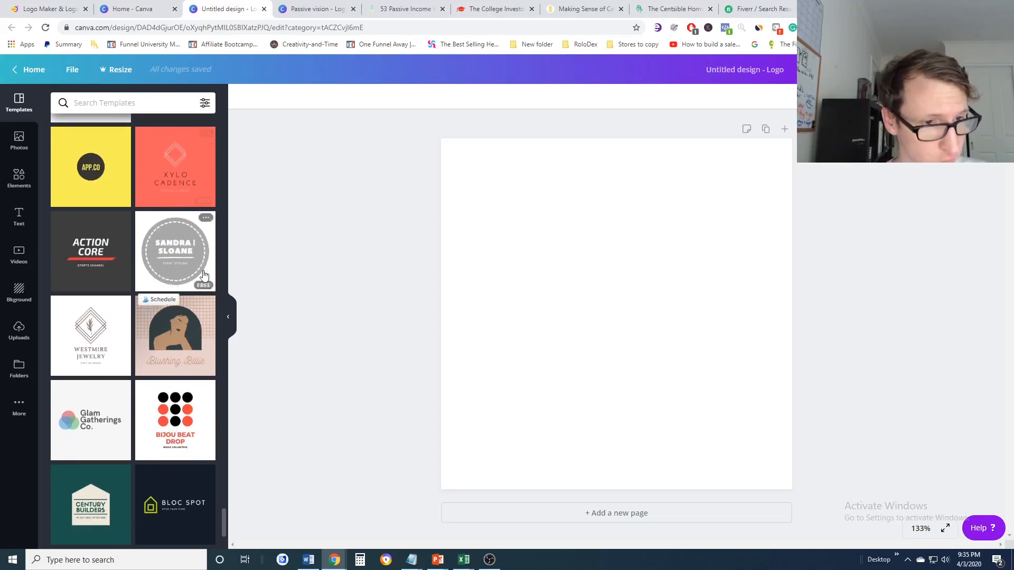
scroll(177, 264, down, 5)
scroll(176, 280, down, 8)
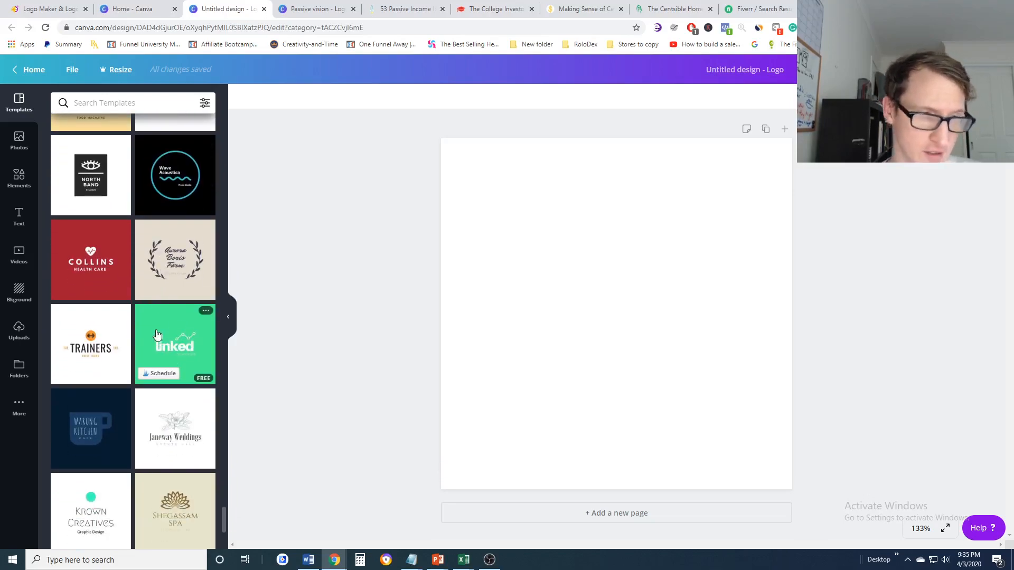
scroll(149, 313, down, 5)
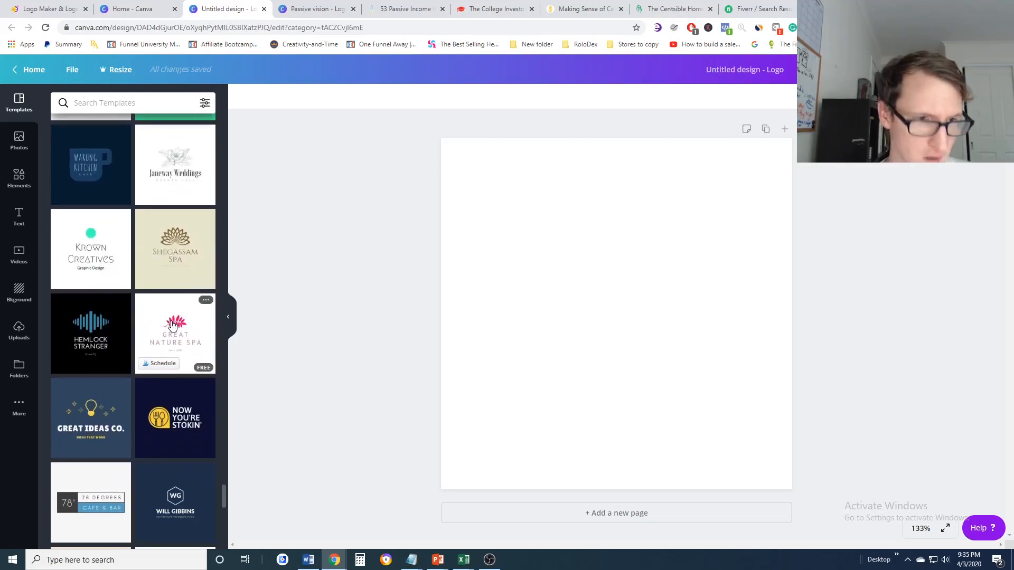
scroll(174, 319, down, 6)
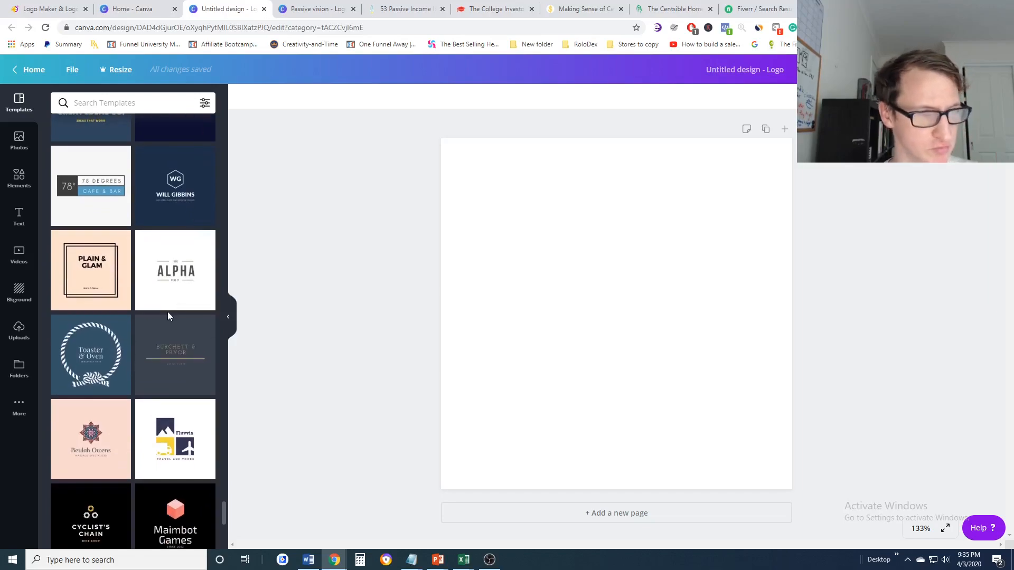
scroll(168, 316, down, 7)
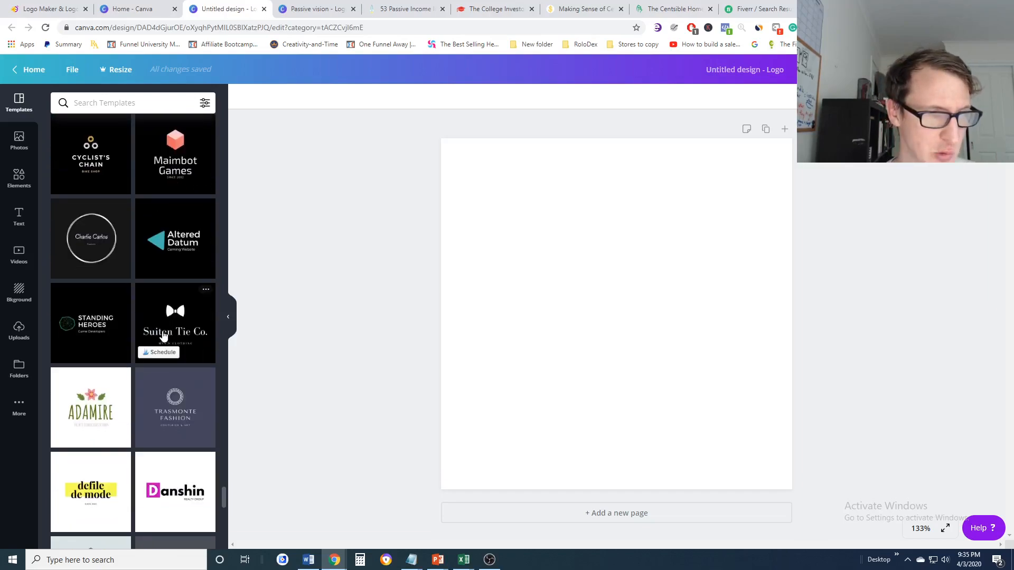
scroll(162, 336, down, 3)
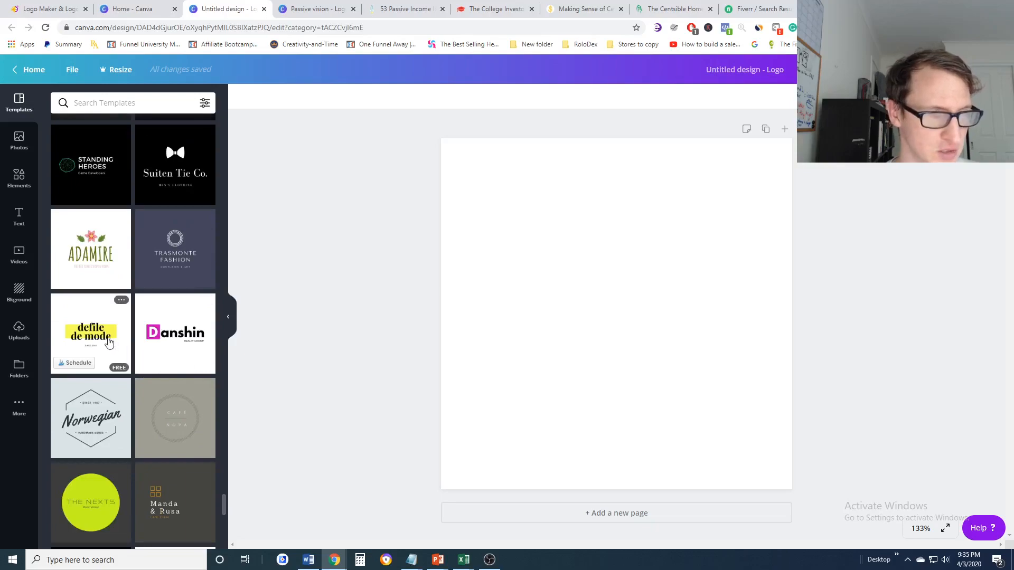
scroll(158, 346, down, 6)
scroll(112, 338, down, 7)
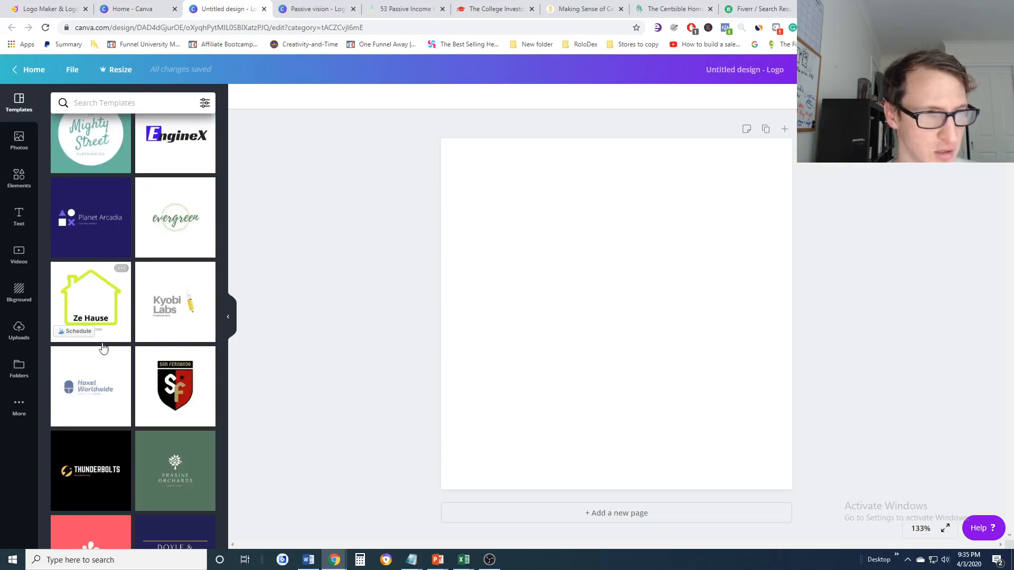
scroll(103, 348, down, 11)
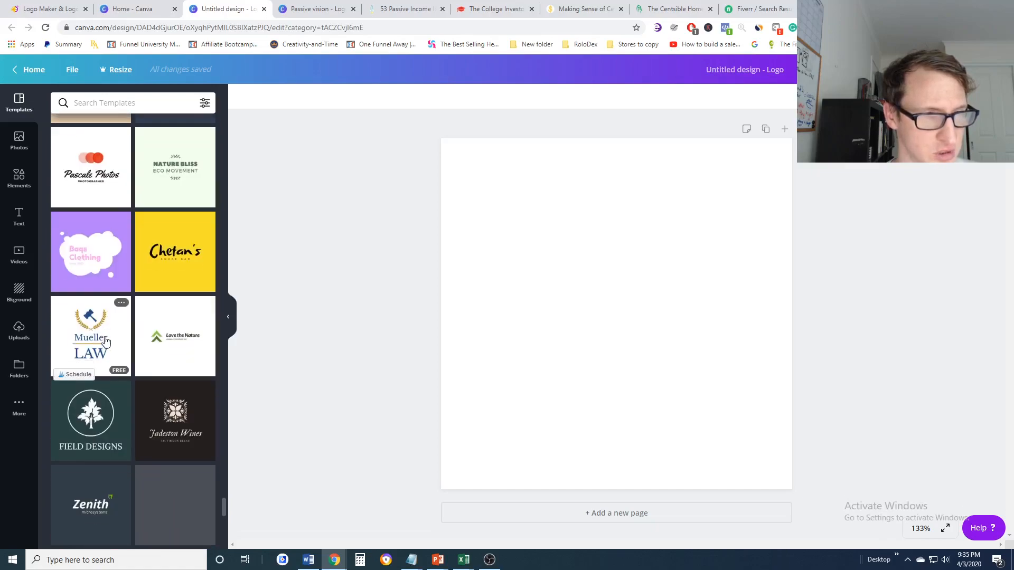
scroll(106, 342, down, 8)
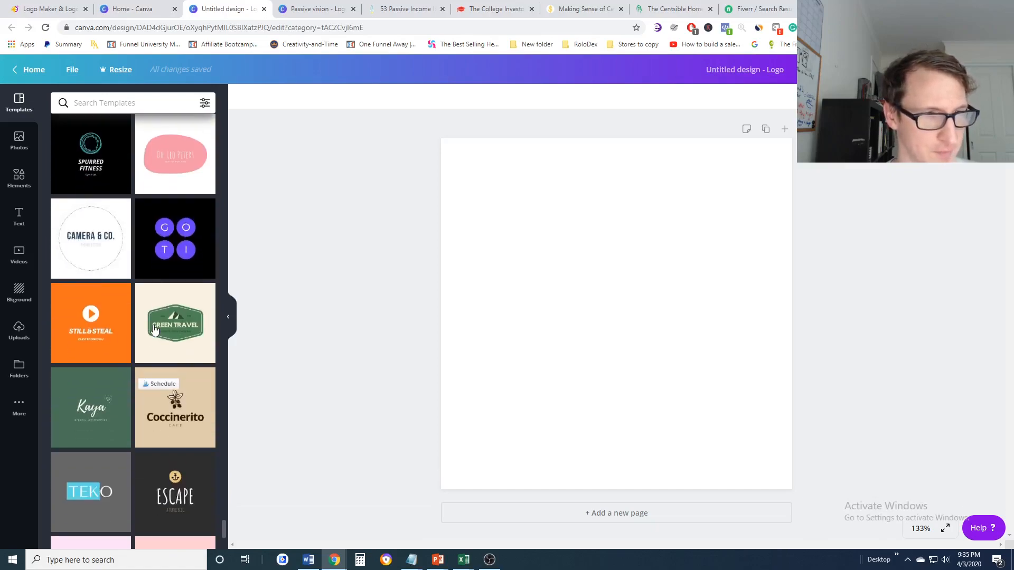
scroll(154, 330, down, 3)
scroll(154, 331, up, 3)
scroll(154, 332, down, 4)
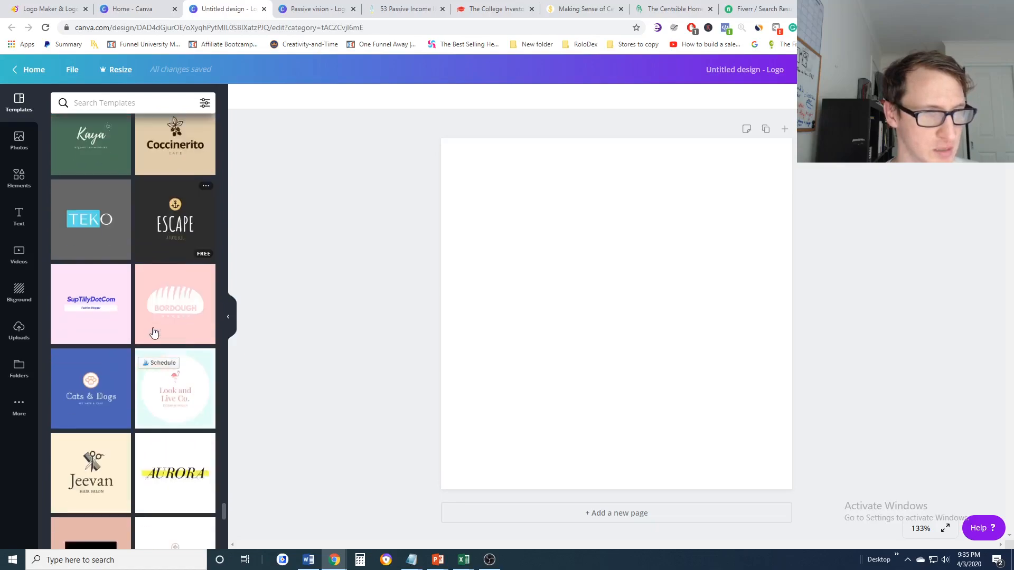
scroll(154, 332, down, 12)
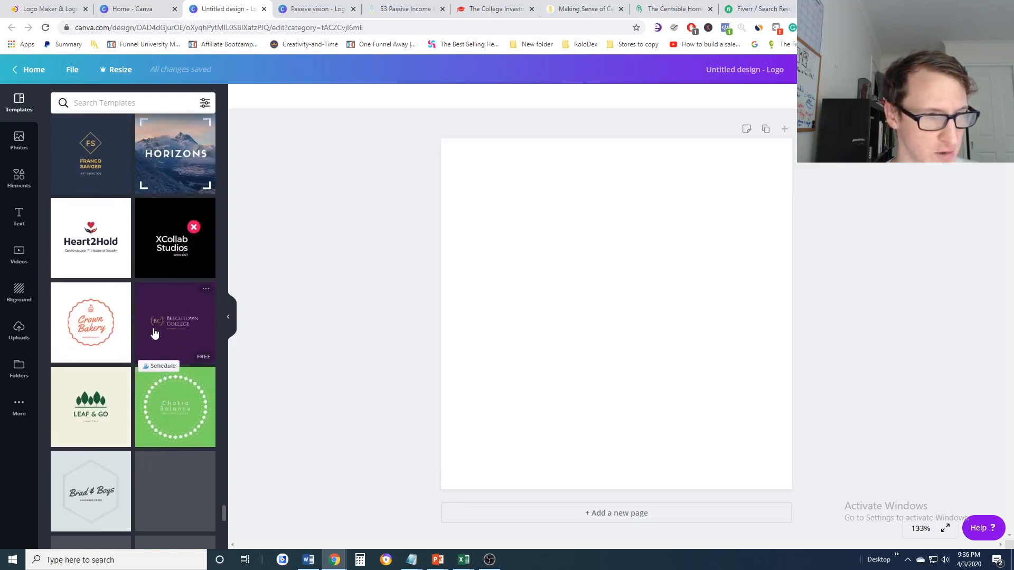
scroll(154, 332, down, 5)
scroll(153, 332, up, 3)
scroll(153, 333, down, 2)
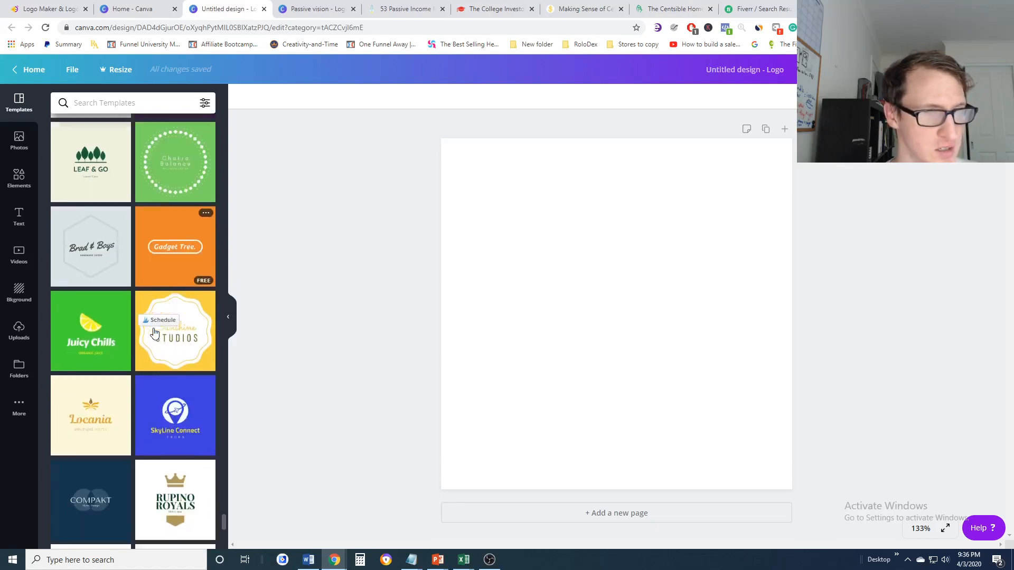
scroll(154, 332, up, 2)
scroll(155, 332, down, 10)
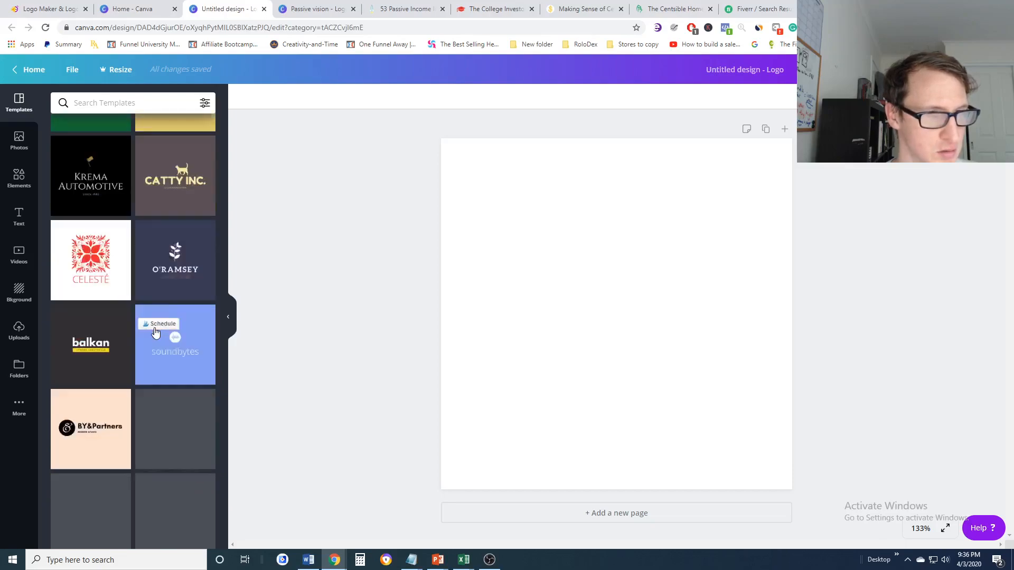
scroll(156, 332, down, 2)
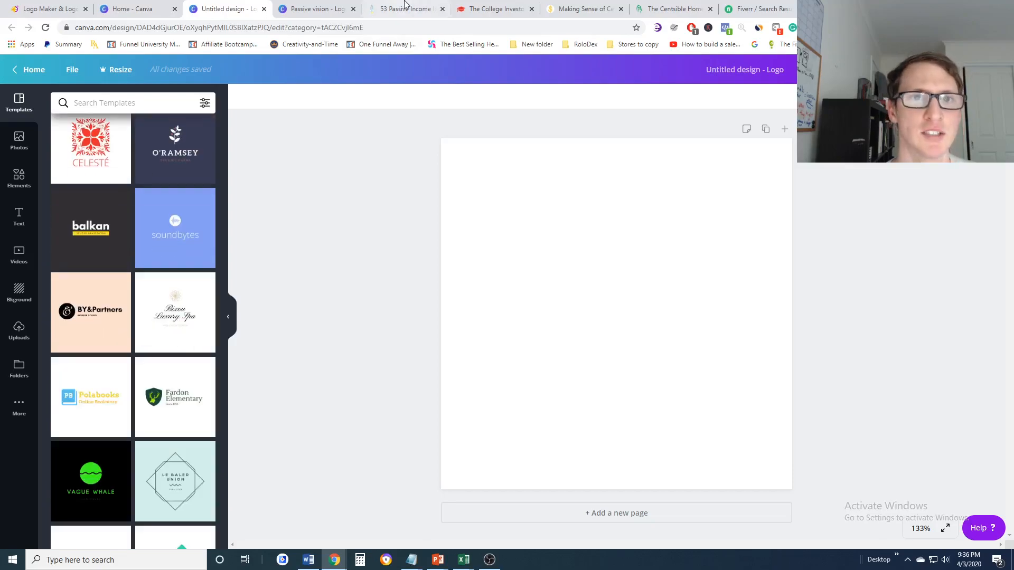
- Apply the Yellow Paws logo template to the blank page and delete its yellow paw graphic
click(393, 14)
click(237, 14)
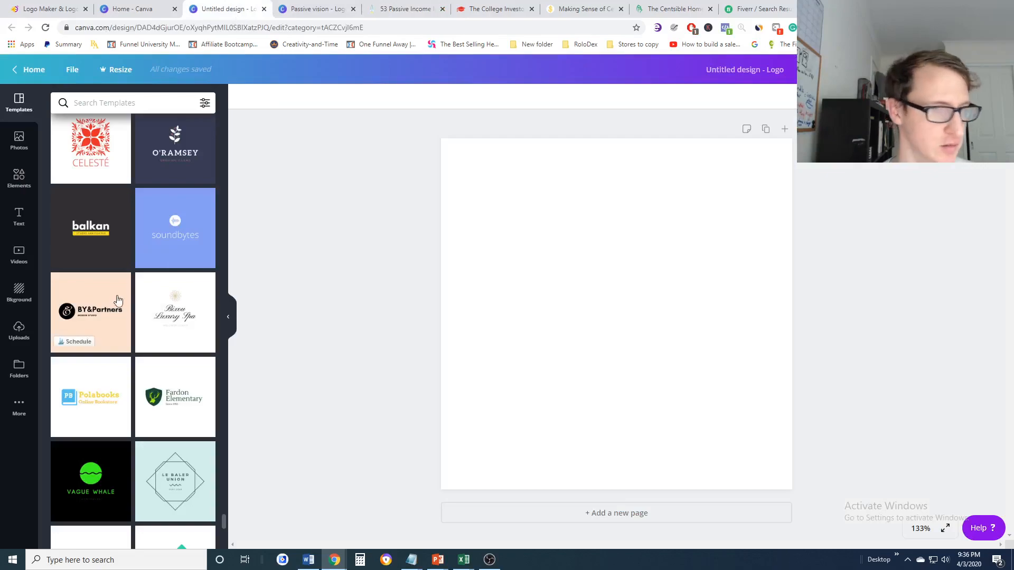
scroll(169, 321, down, 10)
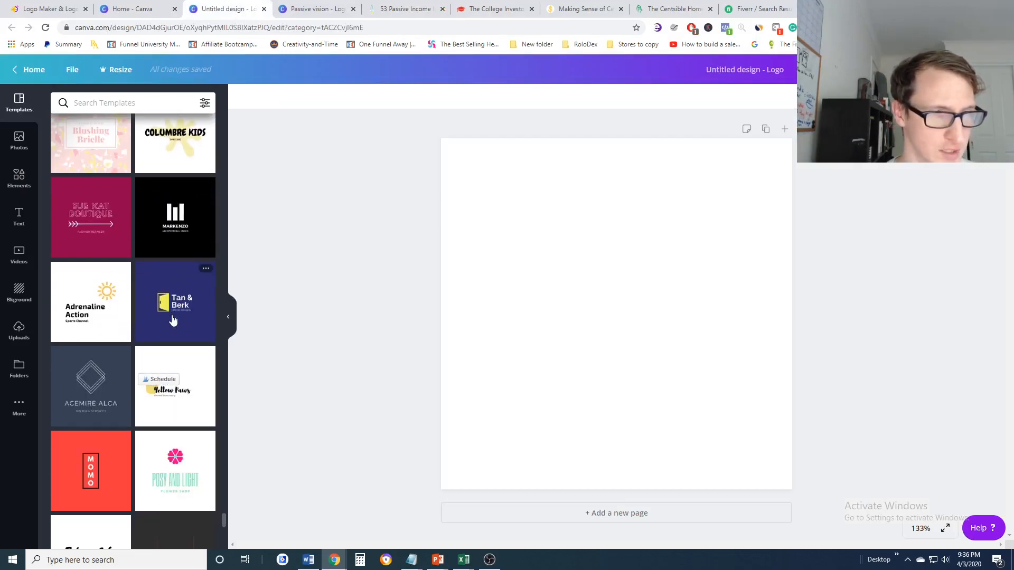
scroll(173, 320, down, 2)
click(175, 281)
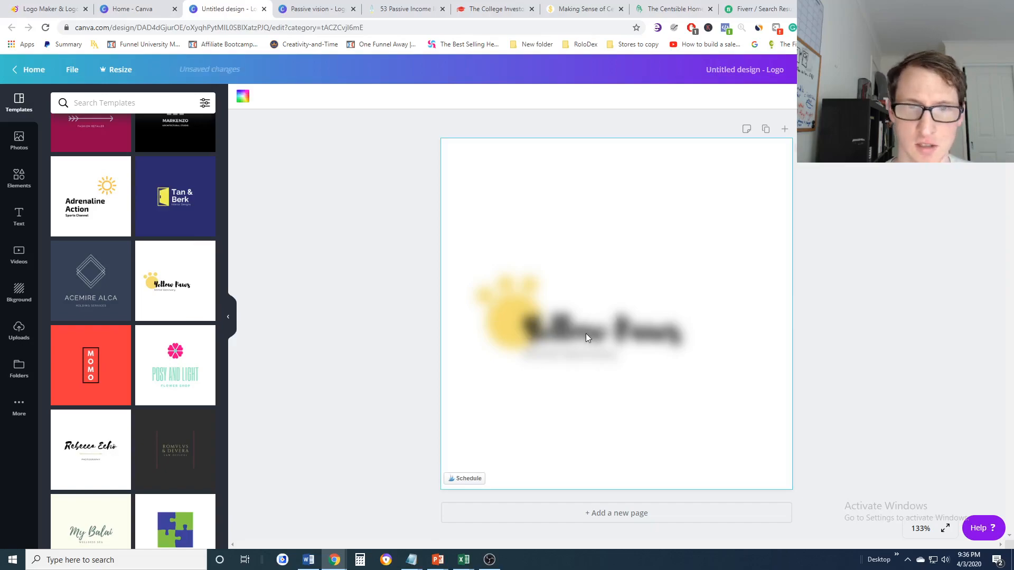
click(622, 343)
click(504, 339)
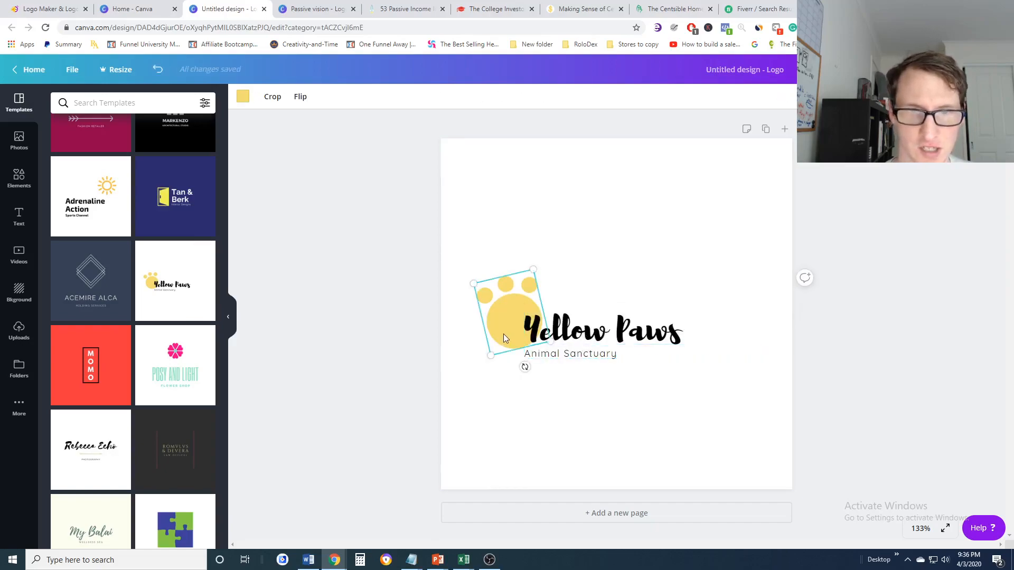
key(Delete)
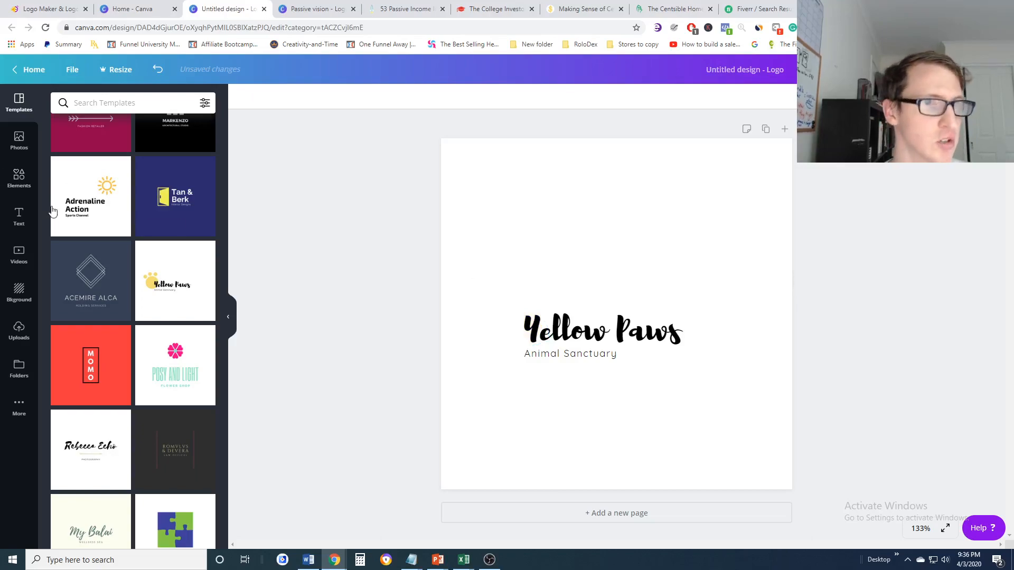
- Search the design elements for "rocket" graphics
click(16, 175)
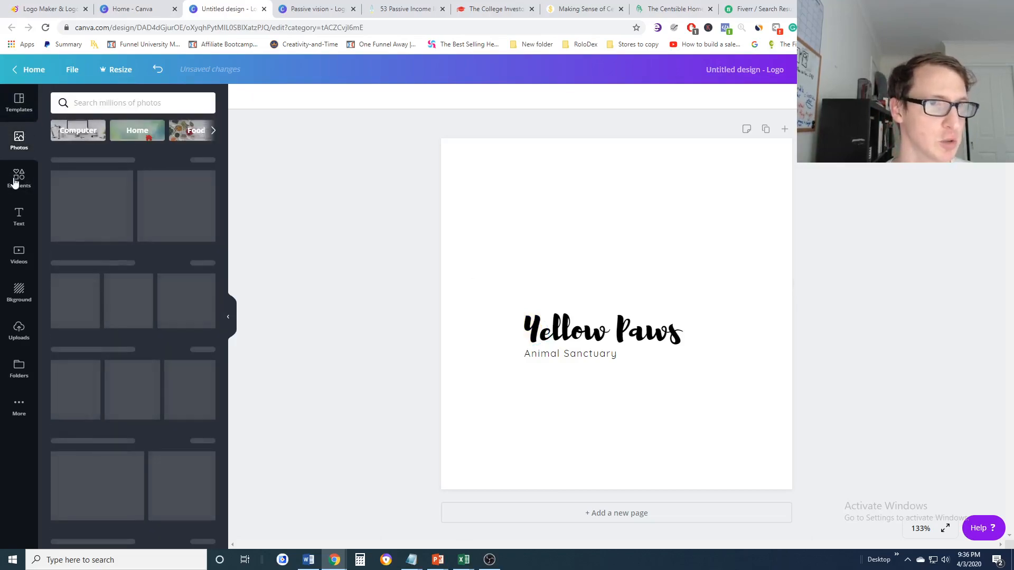
click(117, 102)
text(rocket)
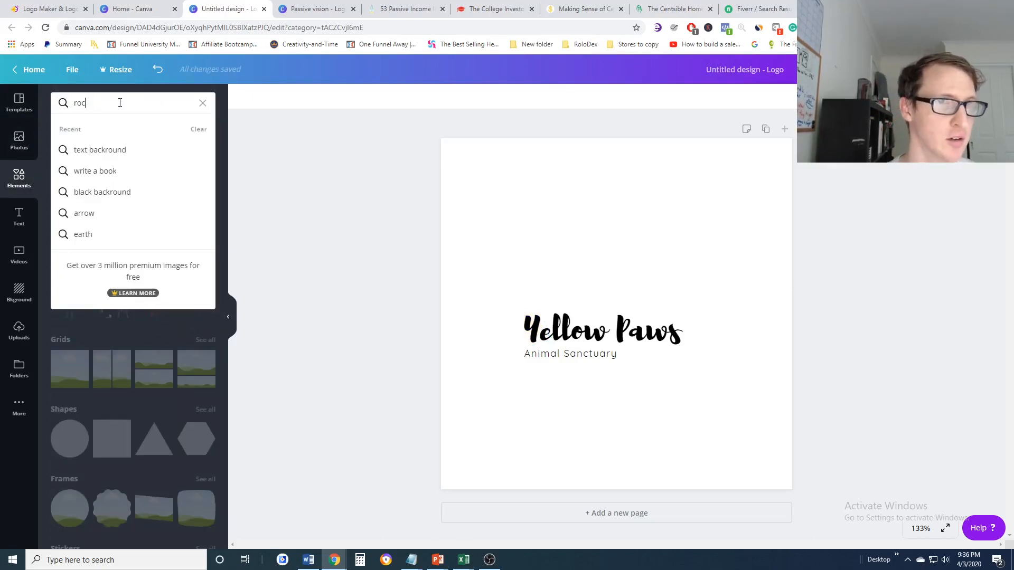
key(Return)
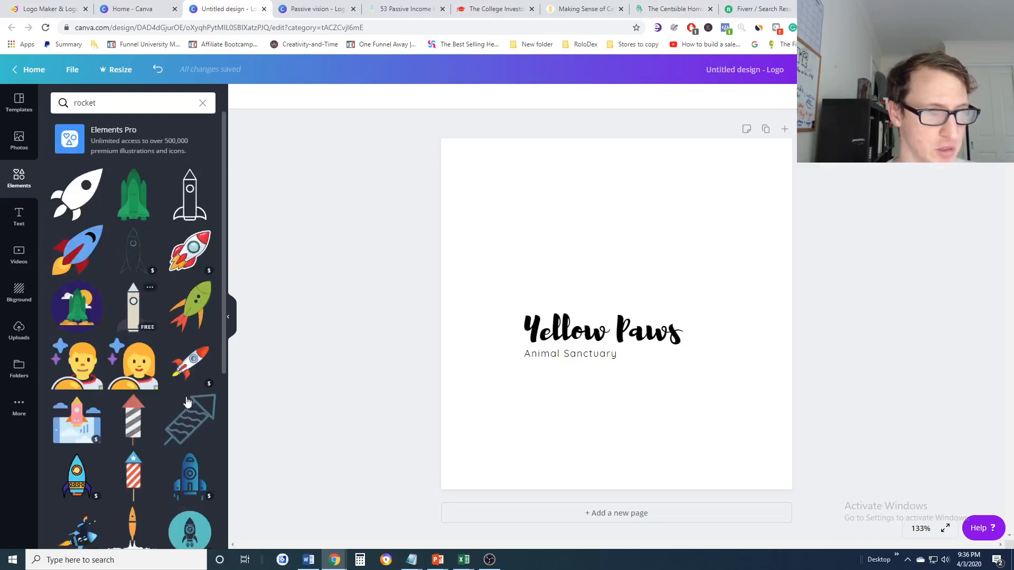
- Try the upright orange rocket with a red nose beside the Yellow Paws text and remove it again
scroll(187, 402, down, 15)
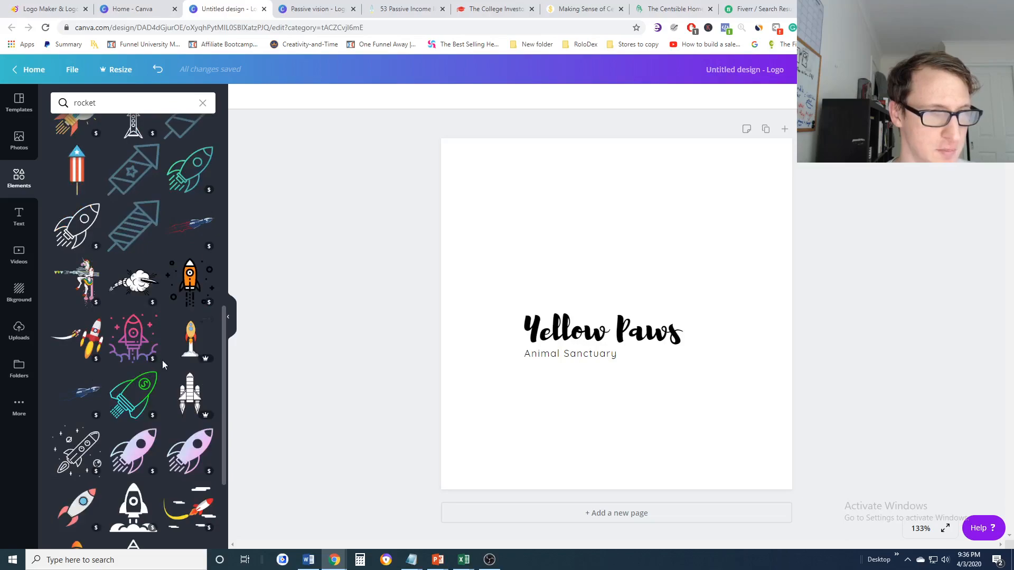
scroll(76, 443, down, 2)
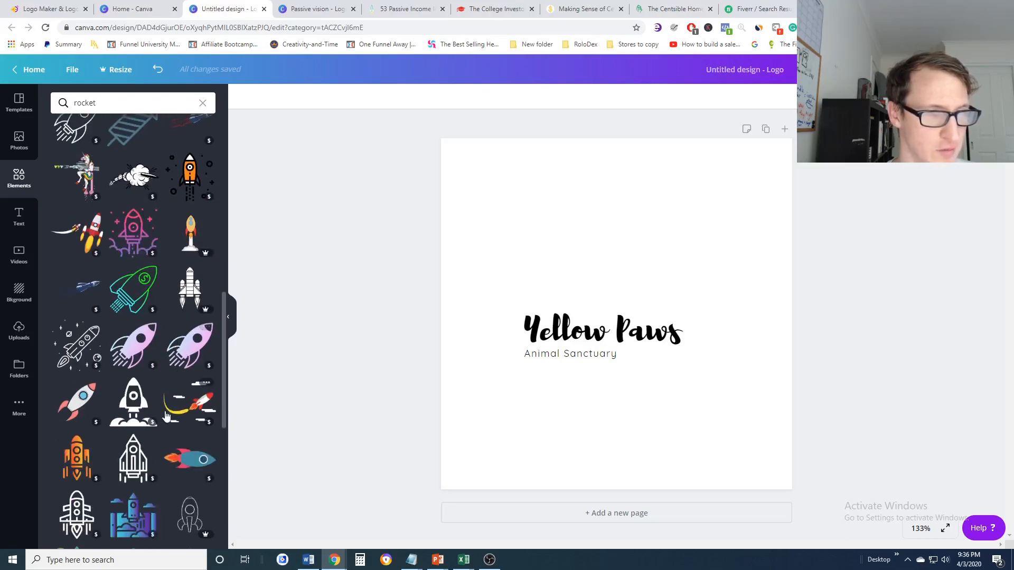
scroll(157, 437, down, 4)
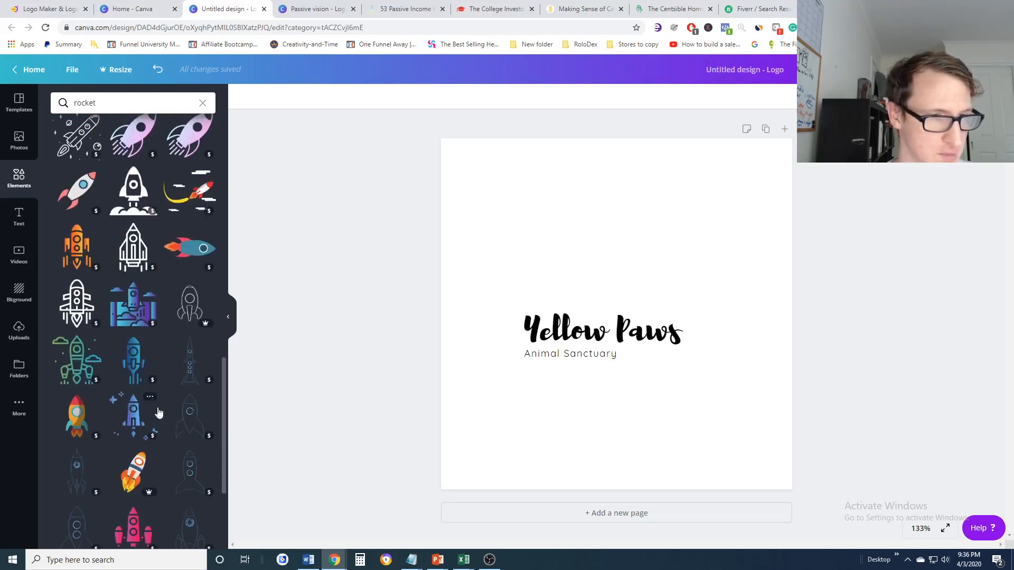
scroll(159, 413, down, 1)
click(65, 365)
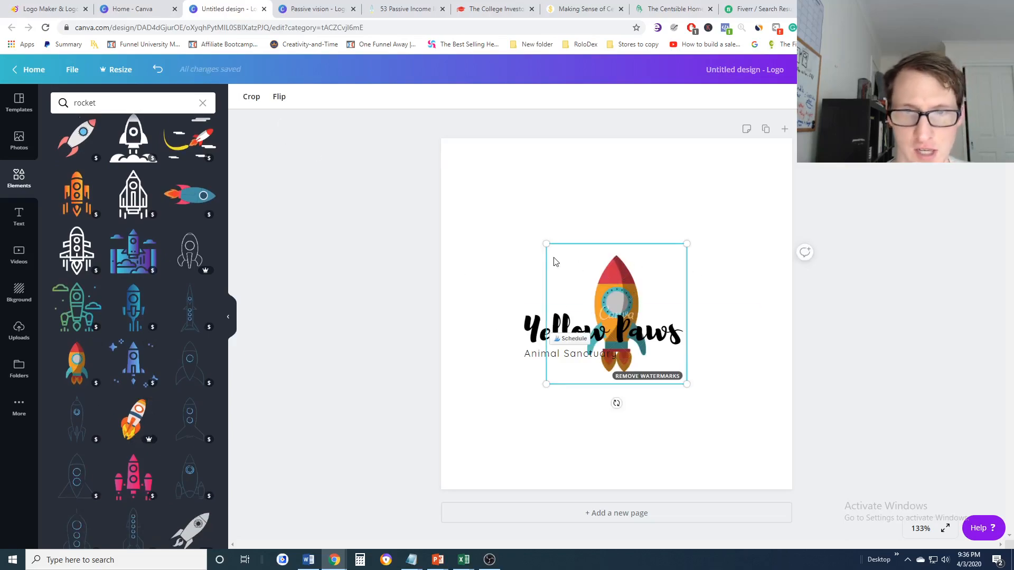
drag(554, 262, 434, 256)
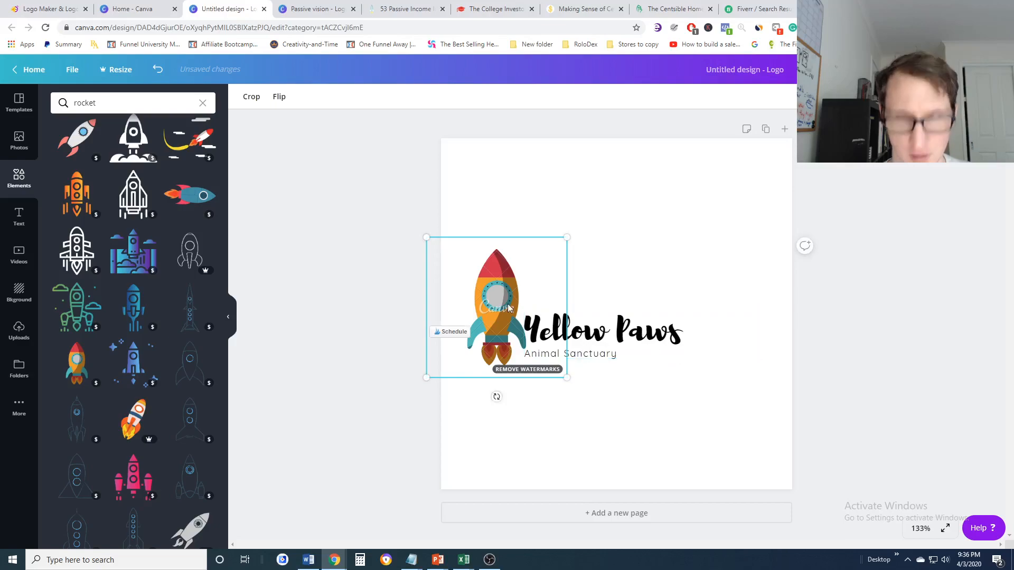
key(Delete)
- Add the upright teal rocket with a blue nose from the results, place it before the Yellow Paws text and shrink it
scroll(187, 375, down, 7)
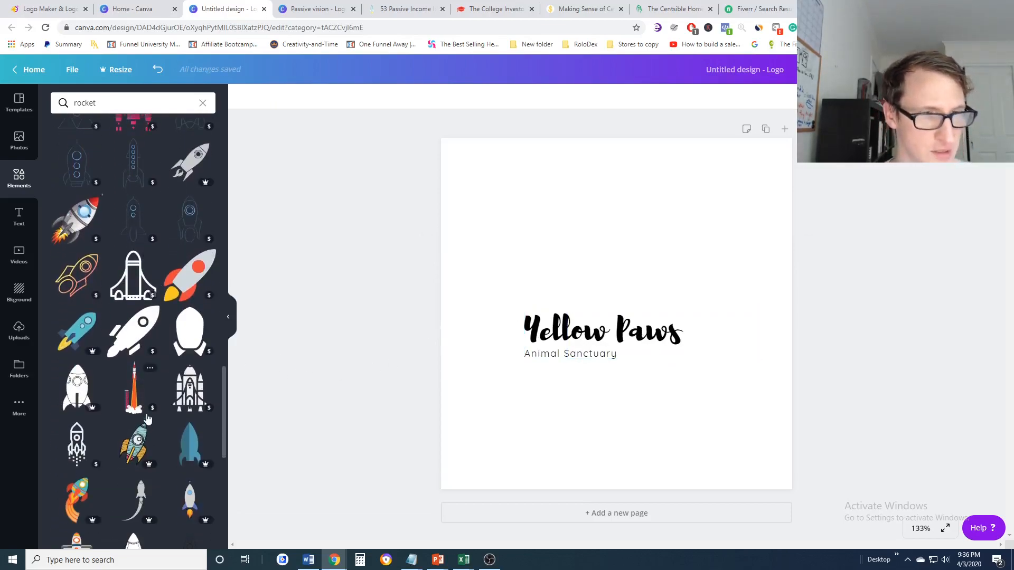
scroll(158, 389, down, 3)
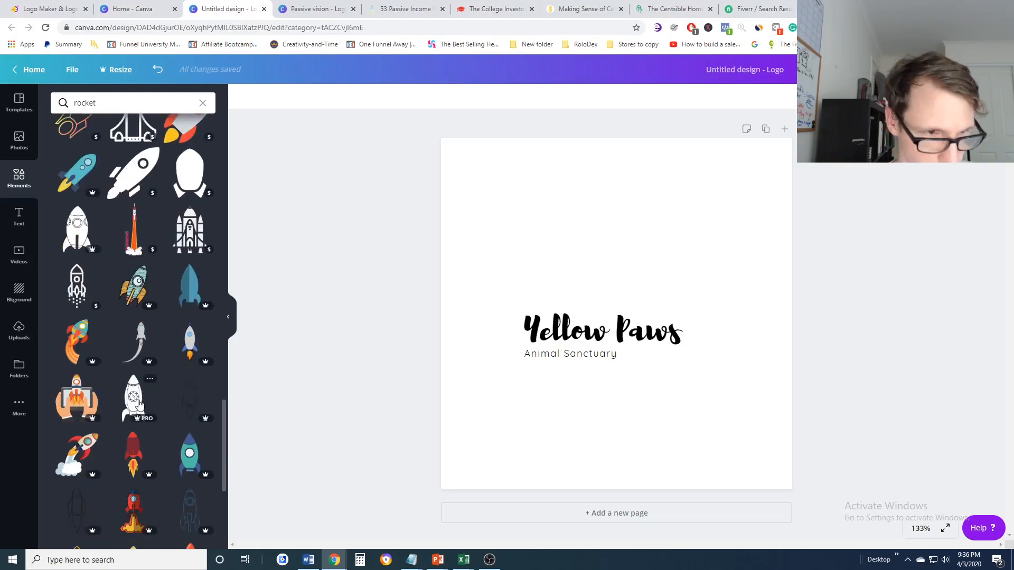
click(190, 462)
drag(587, 301, 454, 312)
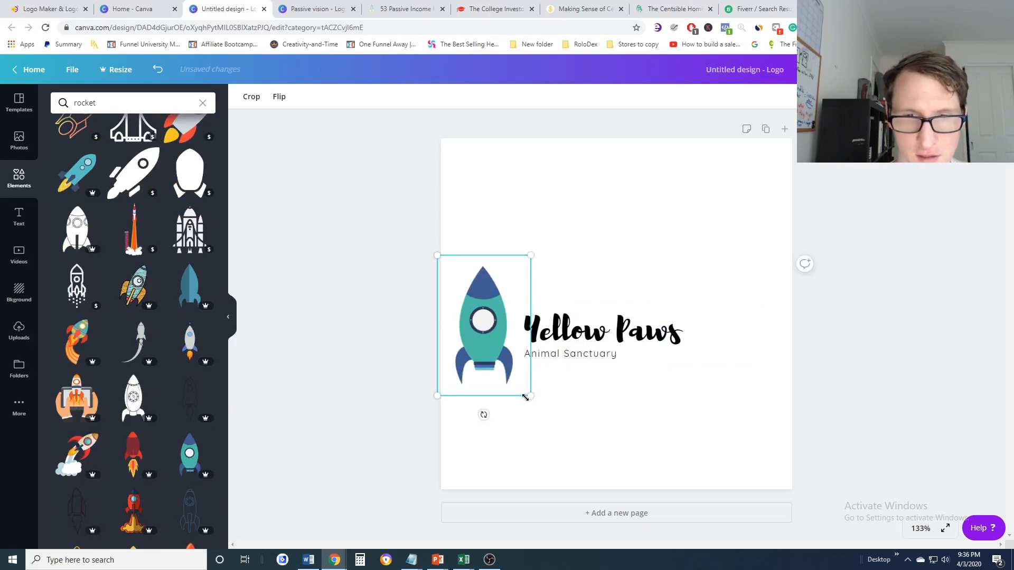
drag(530, 395, 516, 377)
- Delete the Animal Sanctuary tagline and position the rocket directly against the start of the Yellow Paws text
click(563, 369)
click(588, 335)
drag(588, 334, 612, 328)
click(591, 357)
key(Delete)
drag(483, 328, 506, 324)
click(591, 317)
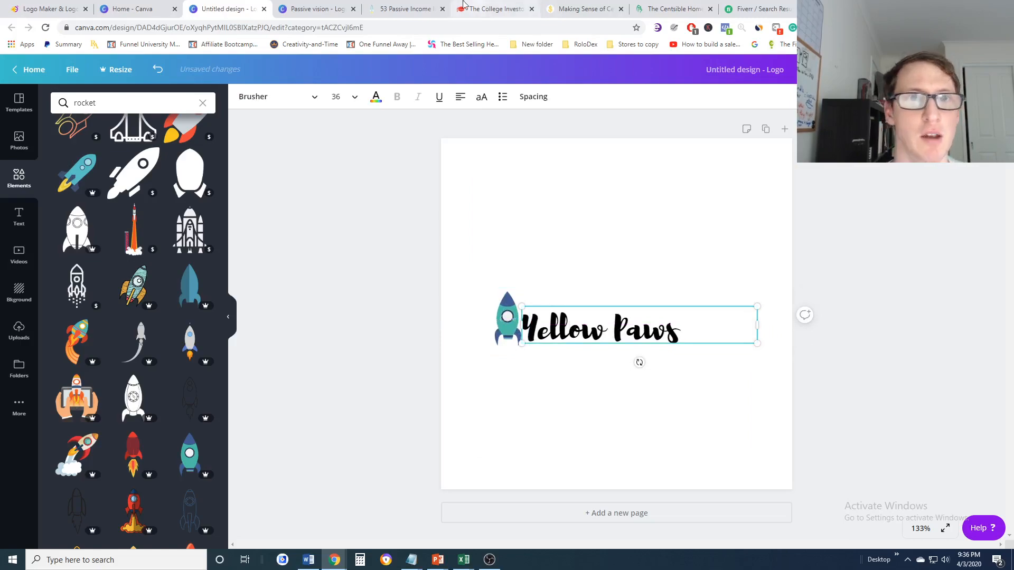
- Check the Beginners Passive Income site for reference and open the font choices for the entire Yellow Paws text
click(405, 10)
click(224, 9)
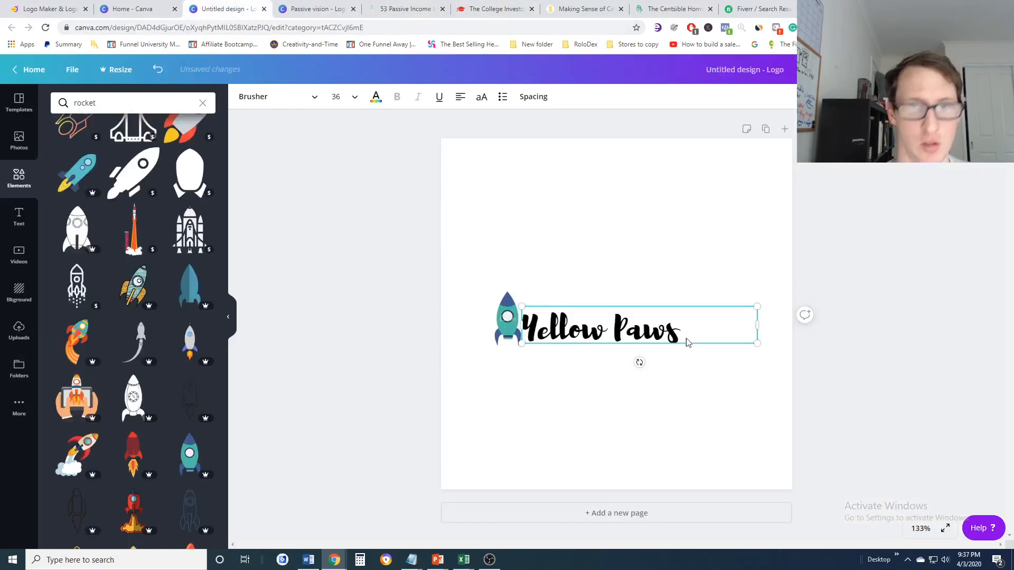
drag(691, 328, 522, 294)
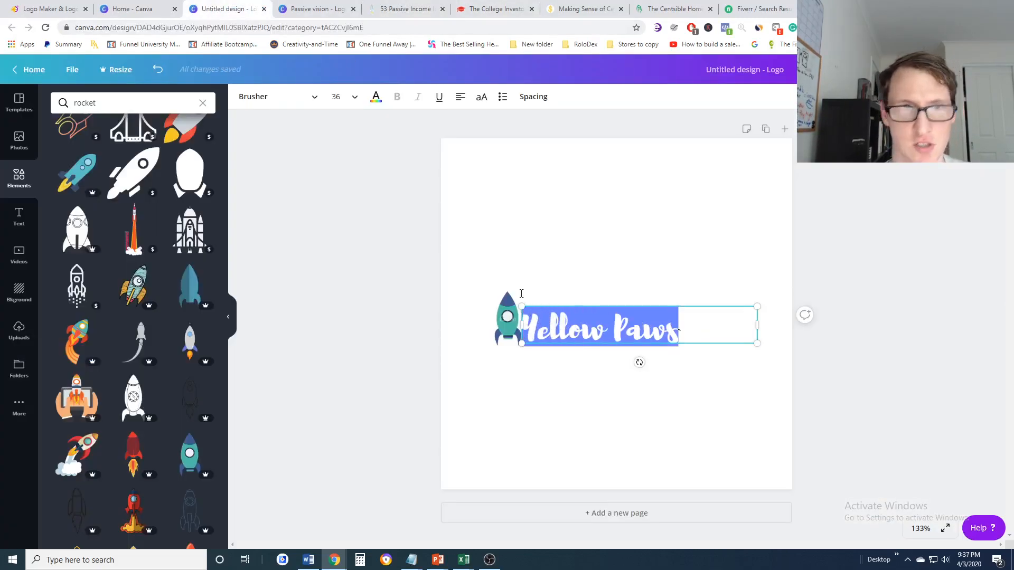
click(315, 97)
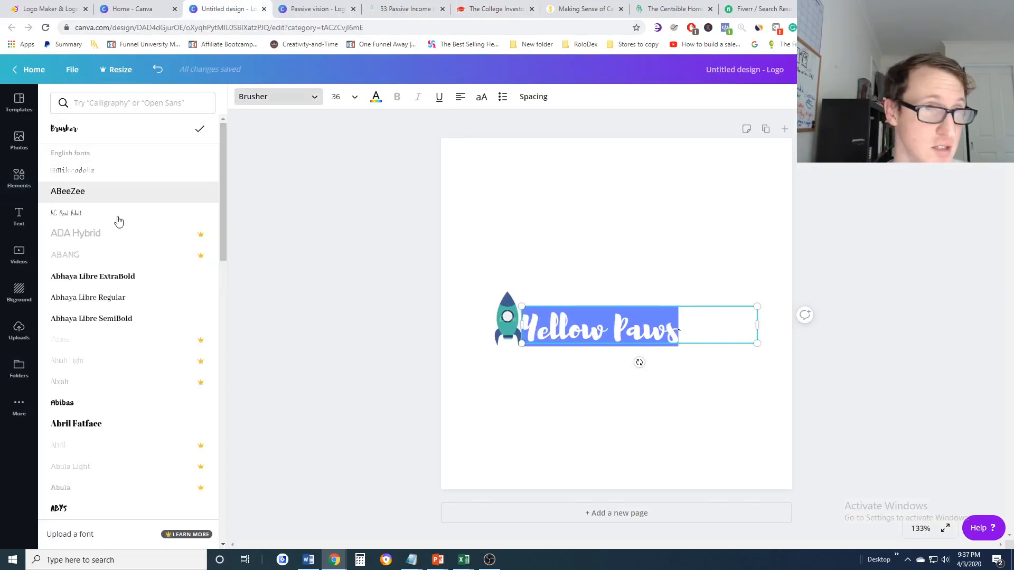
- Try the Aileron Regular and Aleo fonts on the Yellow Paws text
scroll(120, 248, down, 3)
scroll(124, 272, down, 15)
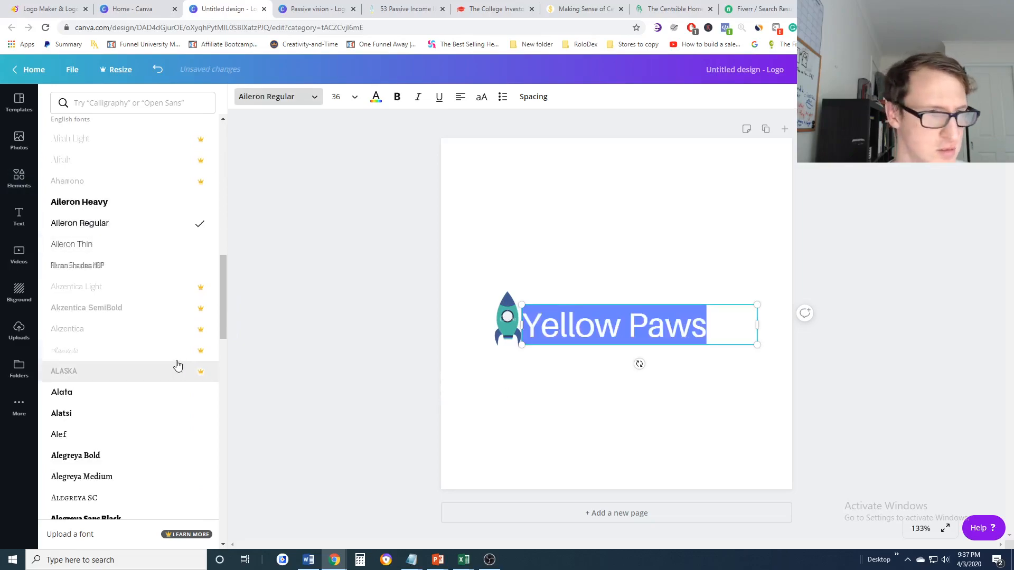
scroll(116, 328, down, 2)
scroll(112, 333, down, 4)
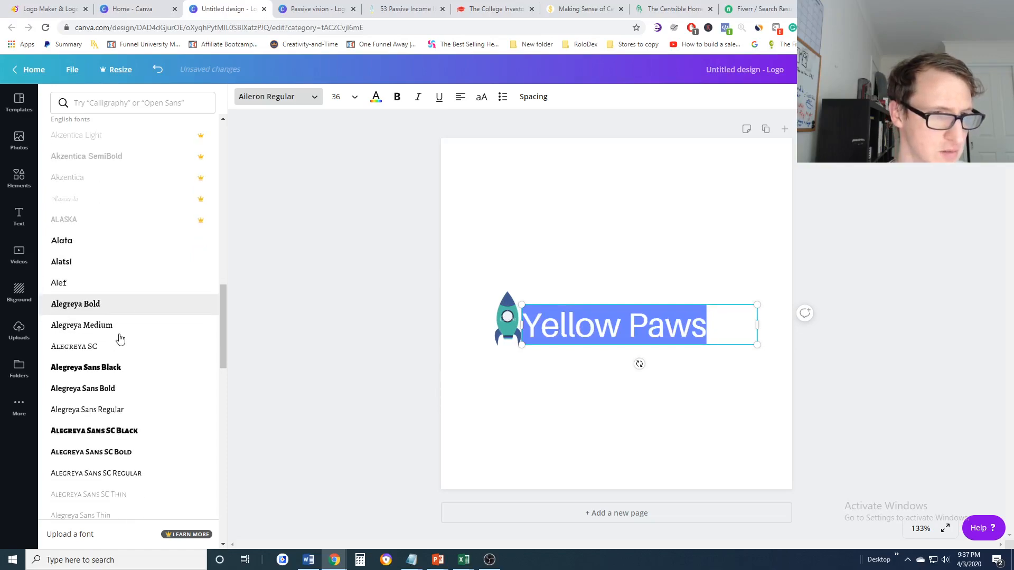
scroll(121, 339, down, 1)
scroll(120, 339, up, 4)
scroll(113, 351, down, 3)
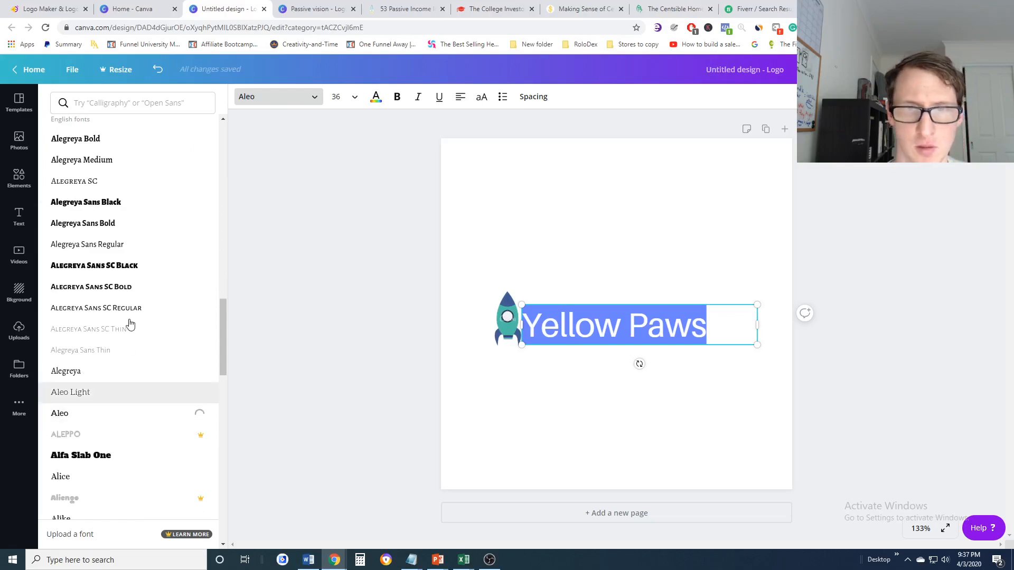
scroll(125, 248, up, 10)
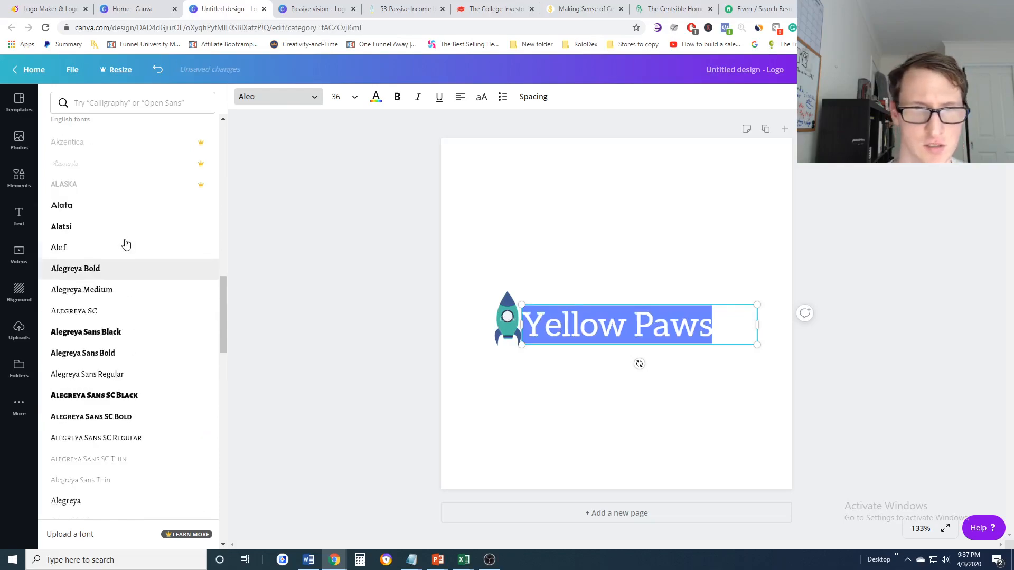
scroll(122, 229, up, 4)
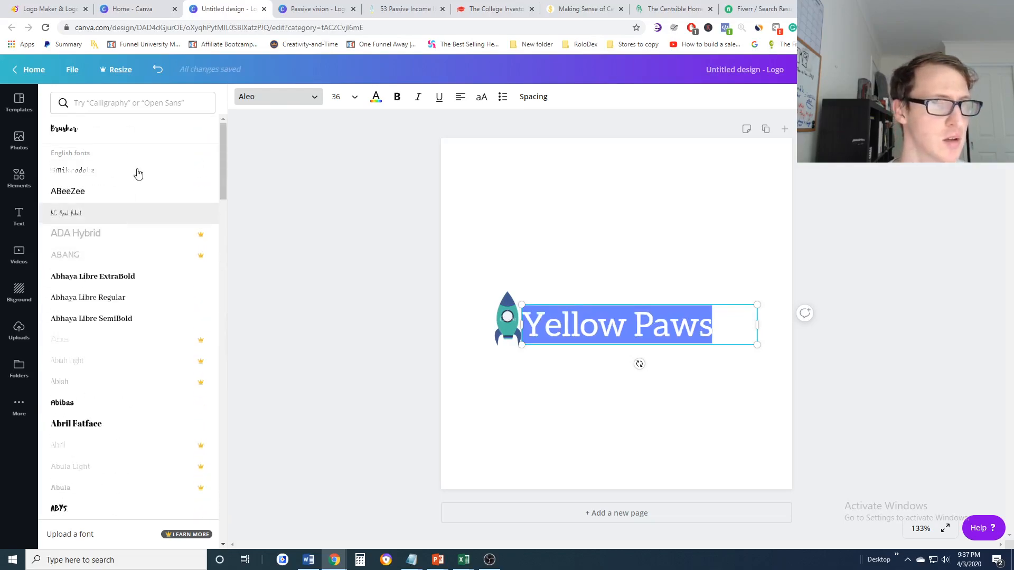
- Search the fonts for "ariel" and set the Yellow Paws text in Aileron Heavy
click(117, 103)
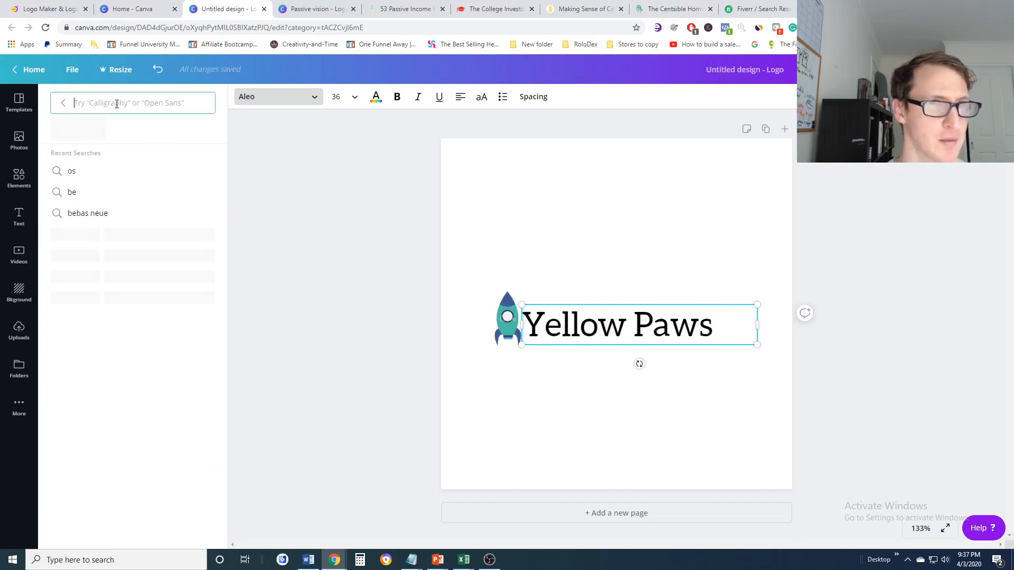
text(ariel)
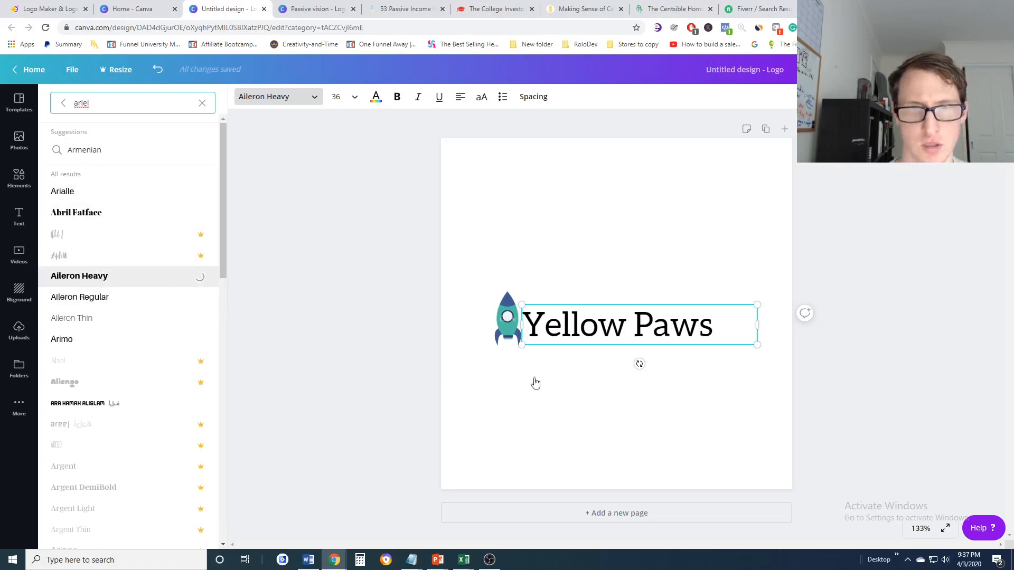
click(501, 406)
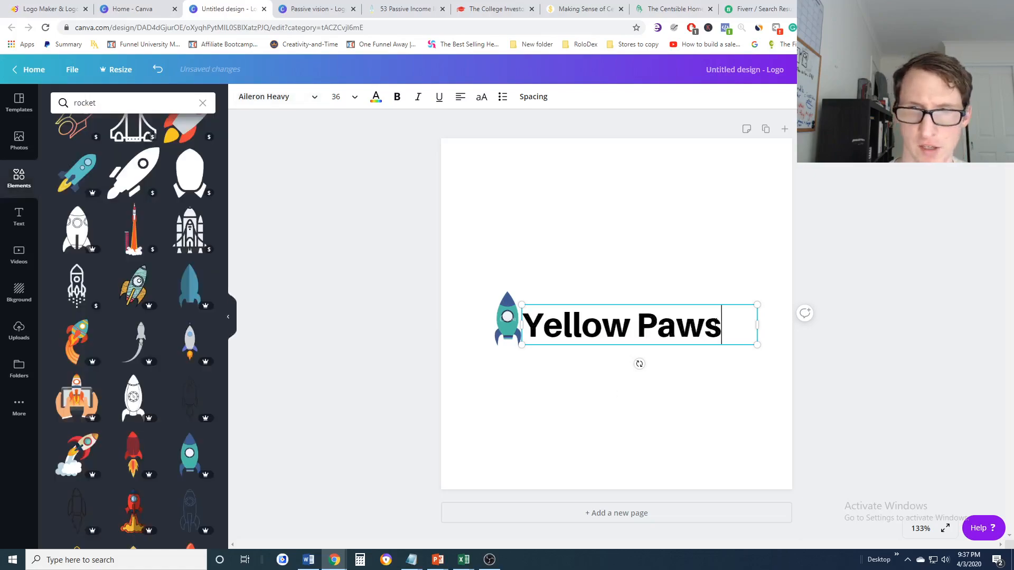
- Replace the Yellow Paws text with "Passive vision", taking the name from the existing Passive vision logo design
key(shift+Left)
key(shift+Left)
key(shift+Left)
key(shift+Left)
key(shift+Left)
key(shift+Left)
key(shift+Left)
key(shift+Left)
key(shift+Left)
key(BackSpace)
key(BackSpace)
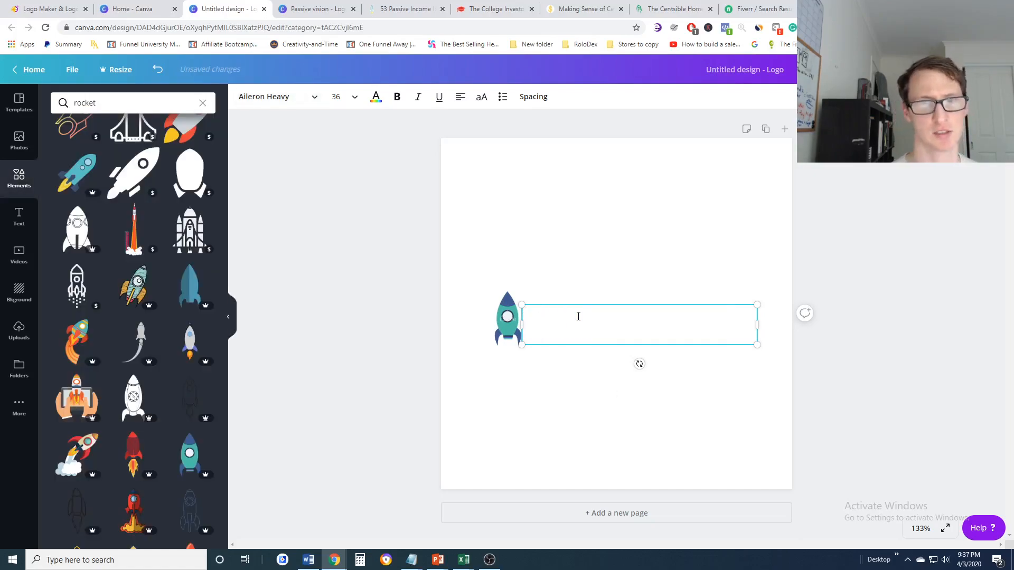
click(315, 8)
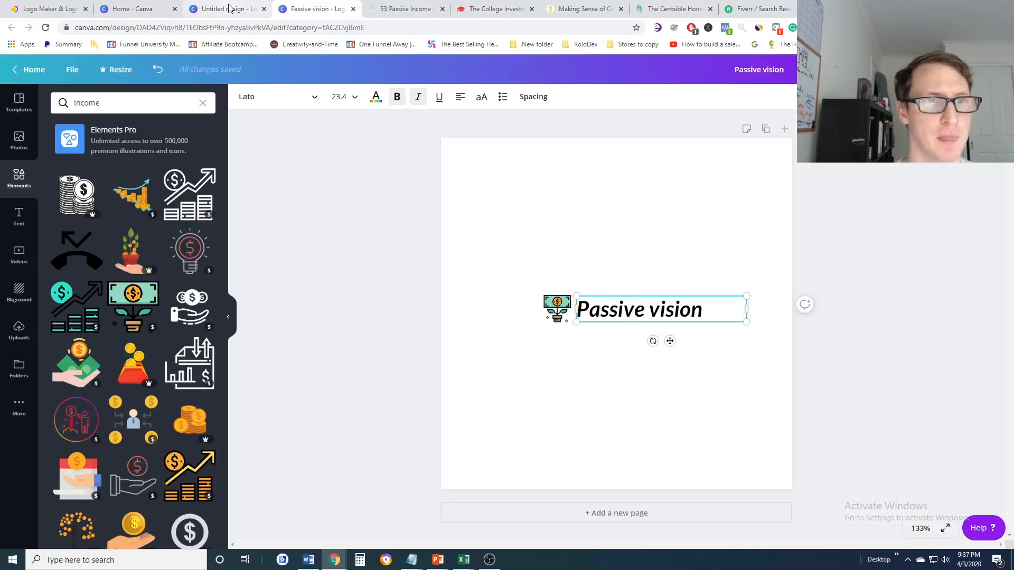
click(229, 7)
text(Passiv)
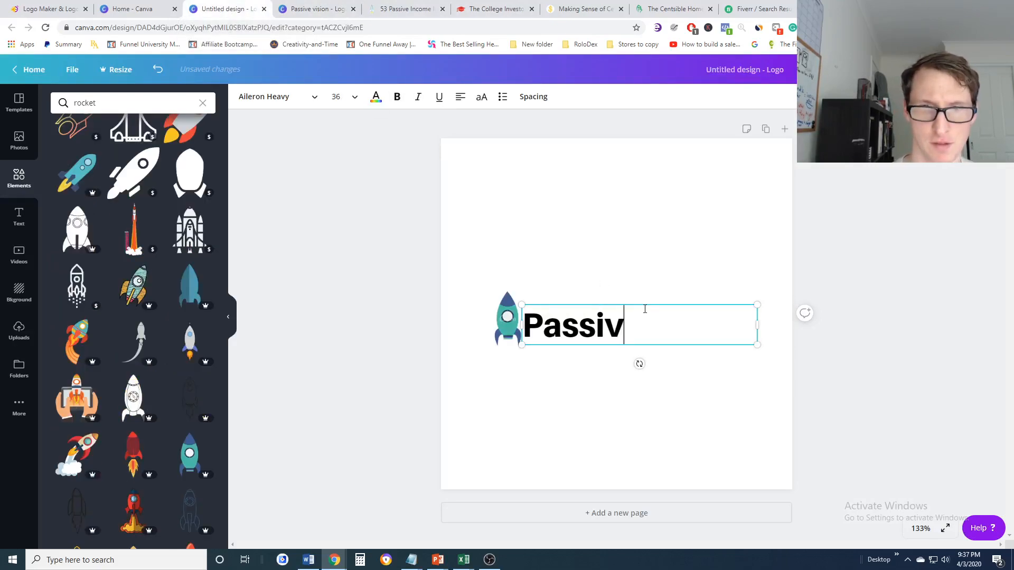
text(e visio)
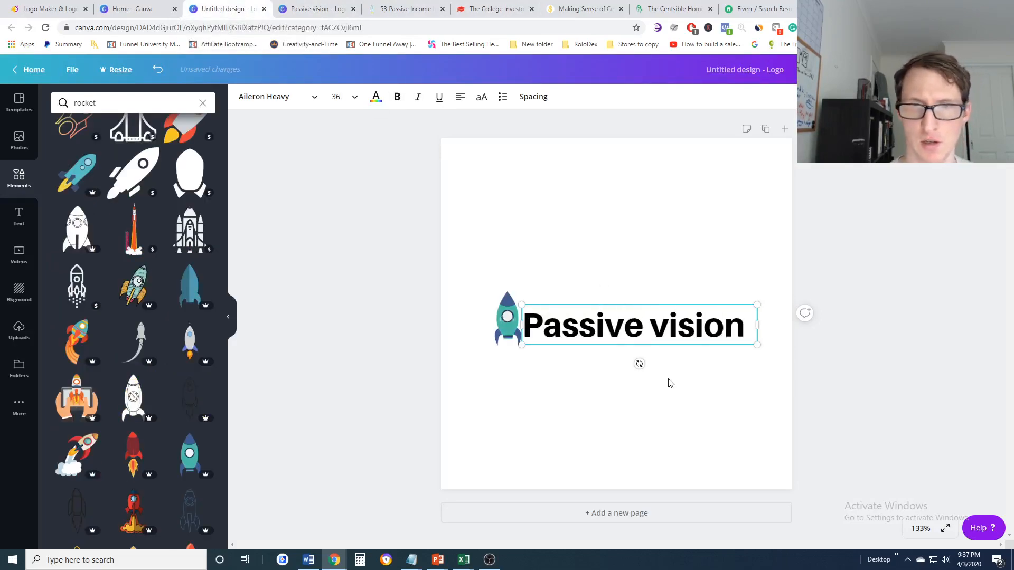
text(n)
- Narrow the text box so "Passive vision" wraps onto two lines, and set its font size to 28
drag(757, 325, 644, 335)
key(ctrl+a)
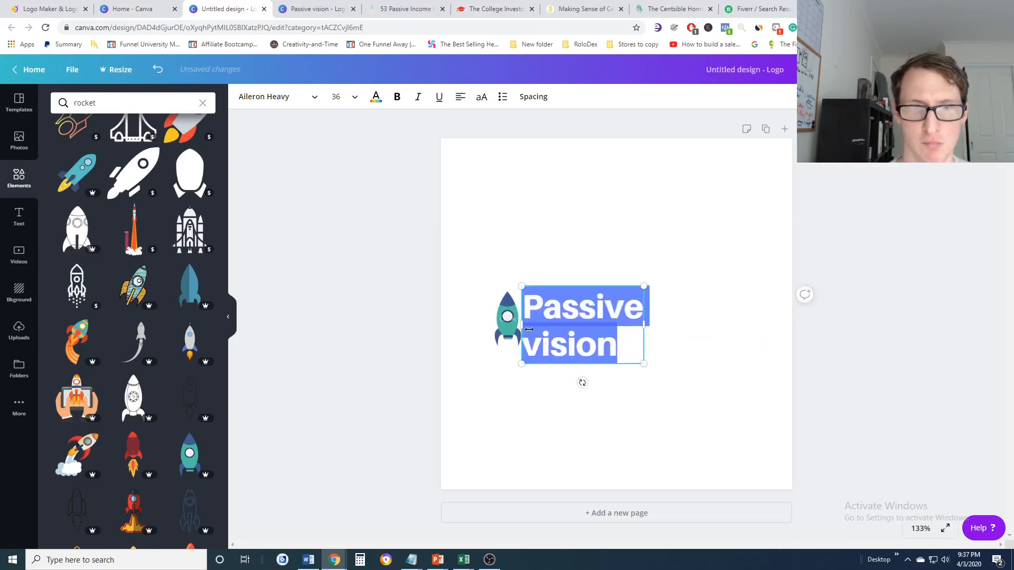
click(357, 100)
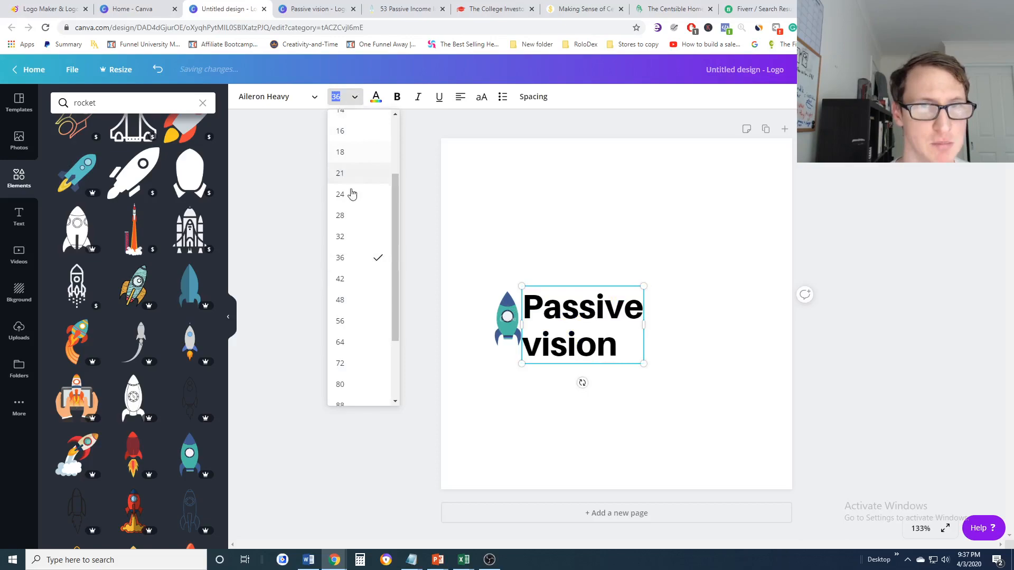
click(347, 219)
- Centre-align both lines of the "Passive vision" text, using the Beginners Passive Income logo as reference
click(400, 6)
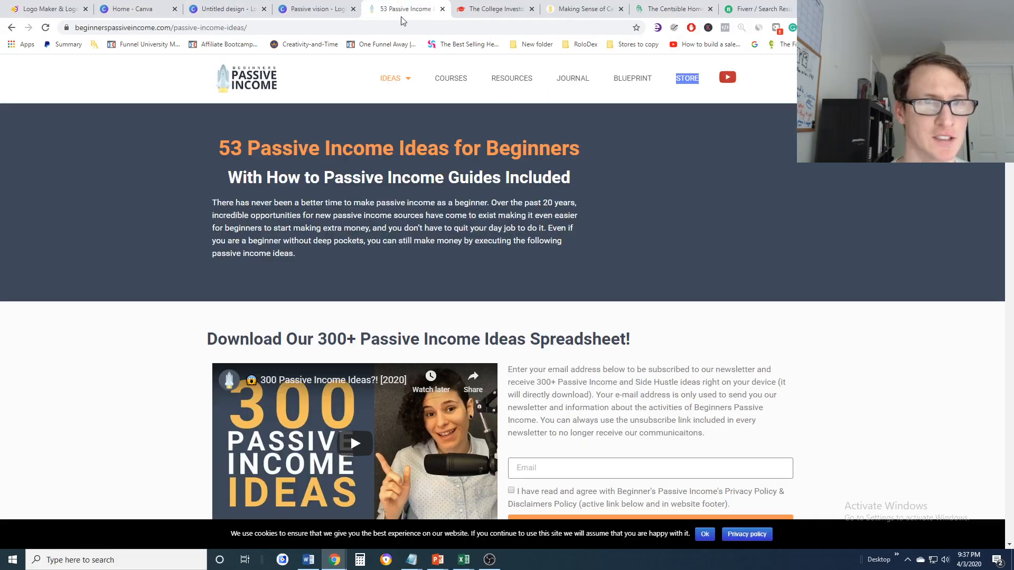
click(223, 14)
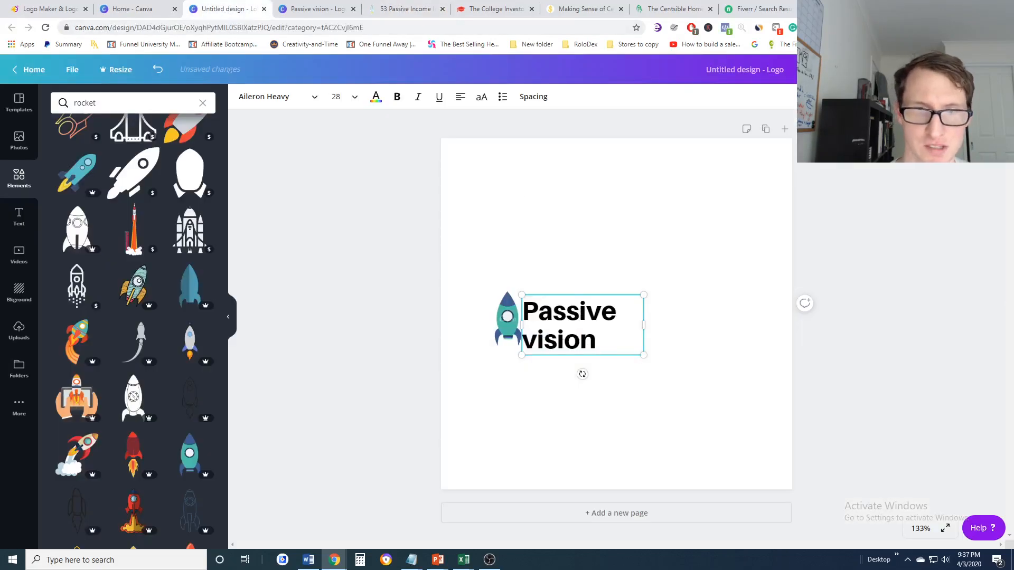
drag(596, 332, 522, 301)
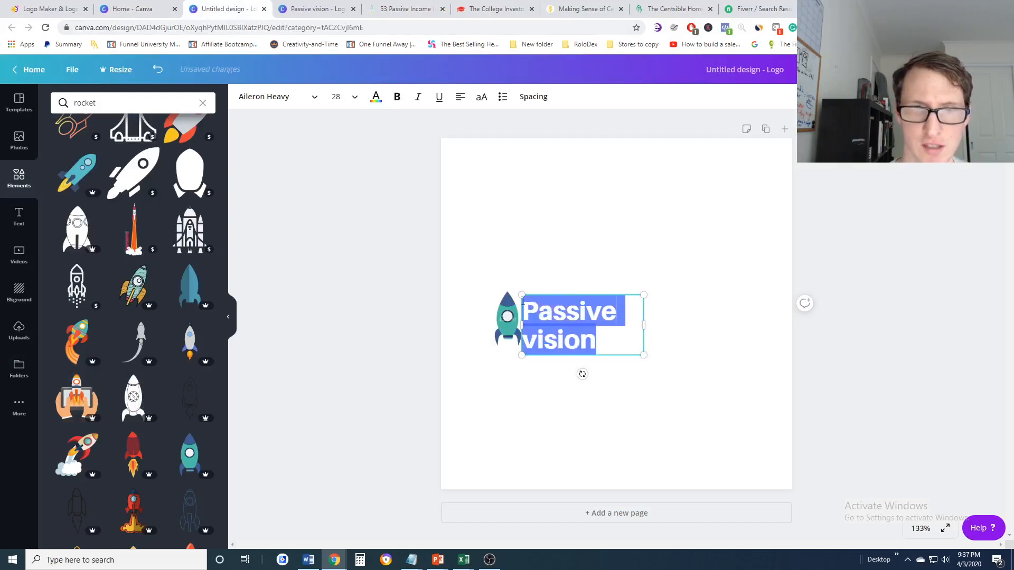
click(463, 101)
click(510, 246)
- Place the Beginners Passive Income page's browser tab directly beside the new logo design's tab and compare the two logos
click(312, 8)
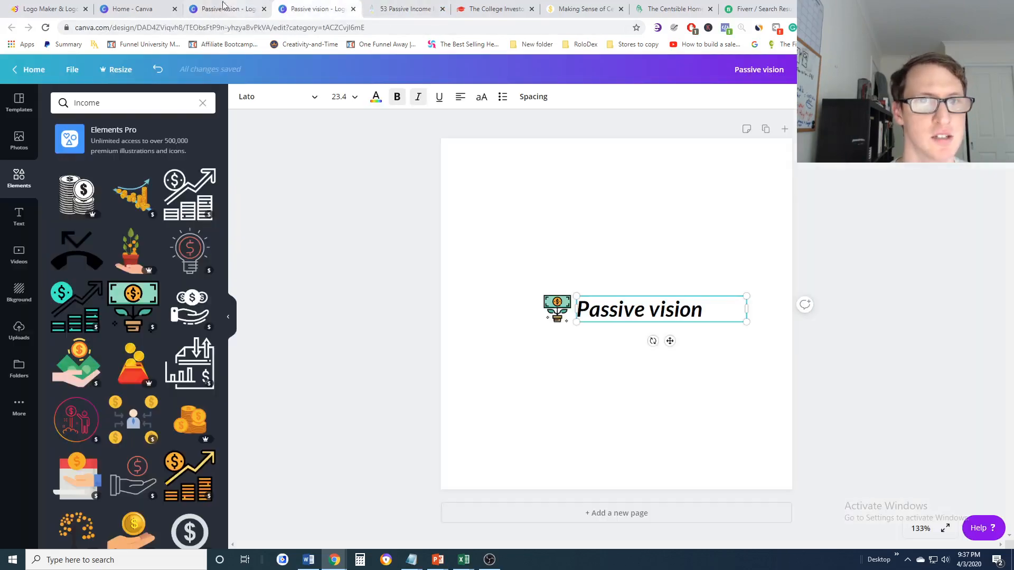
click(222, 9)
drag(328, 10, 323, 11)
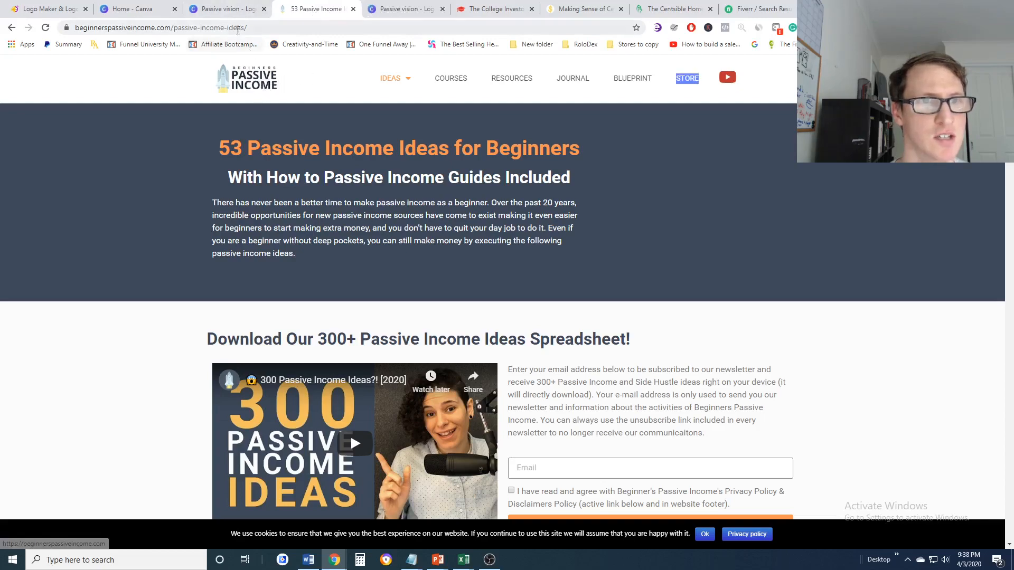
click(226, 11)
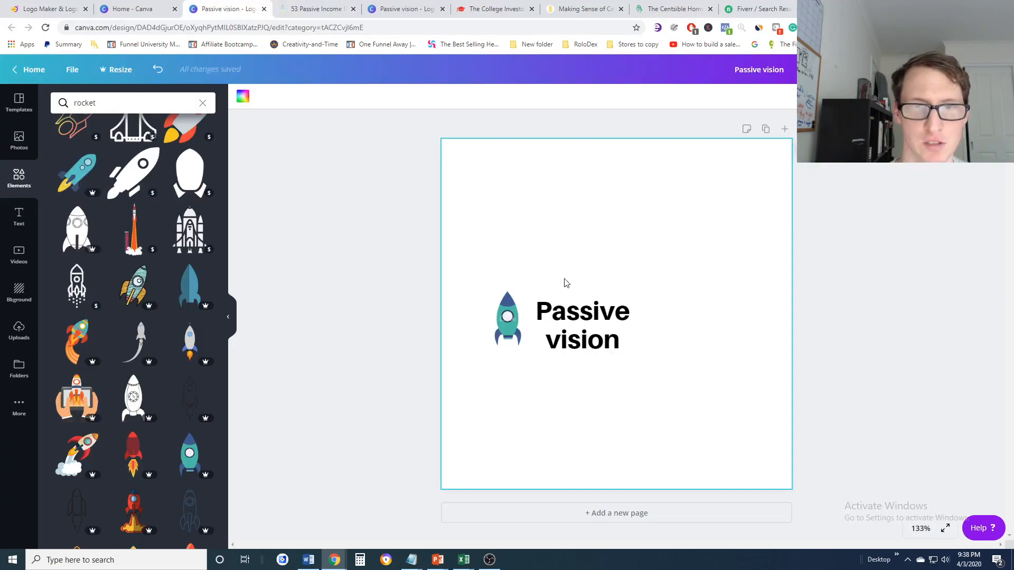
- Move the rocket and the "Passive vision" text to the middle of the page, with the rocket close beside the text
drag(581, 323, 551, 323)
click(475, 324)
click(570, 331)
click(493, 328)
click(498, 317)
click(614, 338)
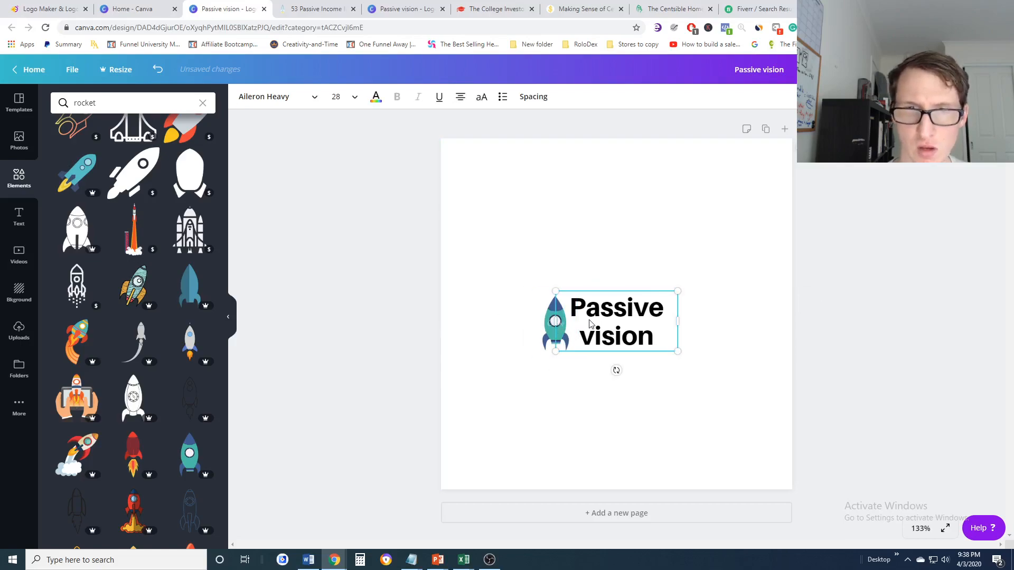
- Try adding a subheading text box below "Passive vision", and delete it again
click(19, 216)
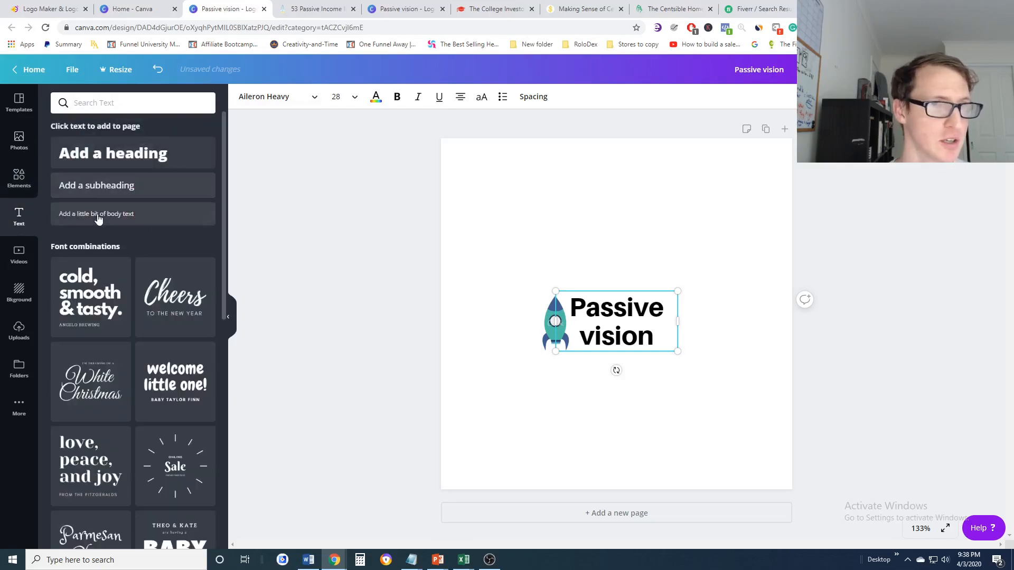
click(112, 191)
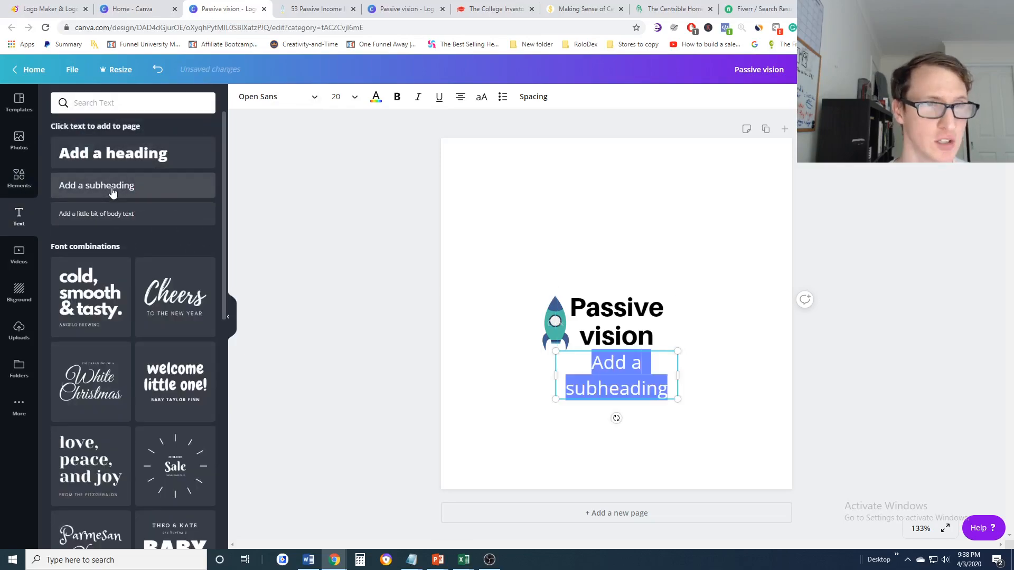
click(506, 409)
click(630, 387)
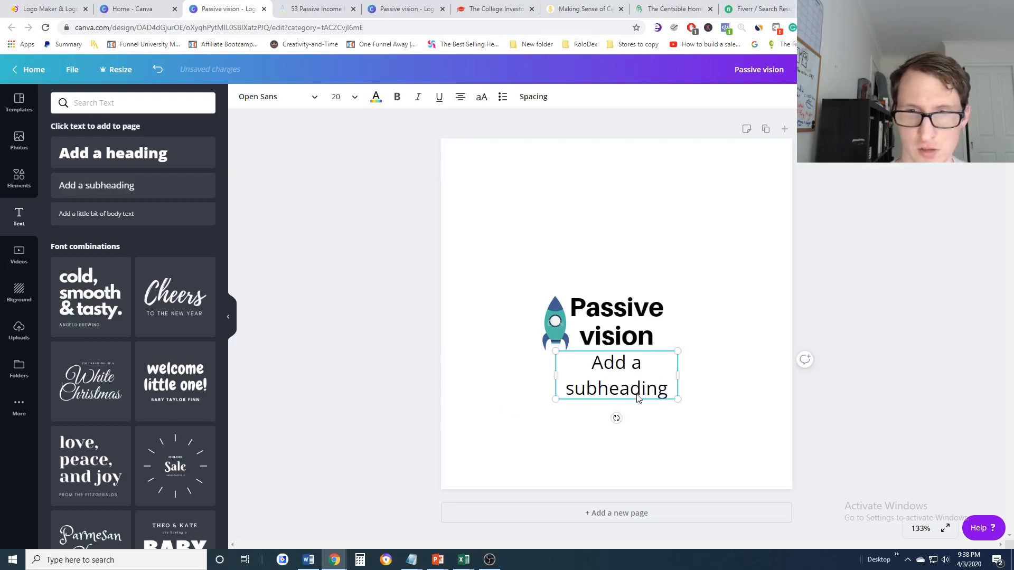
click(564, 411)
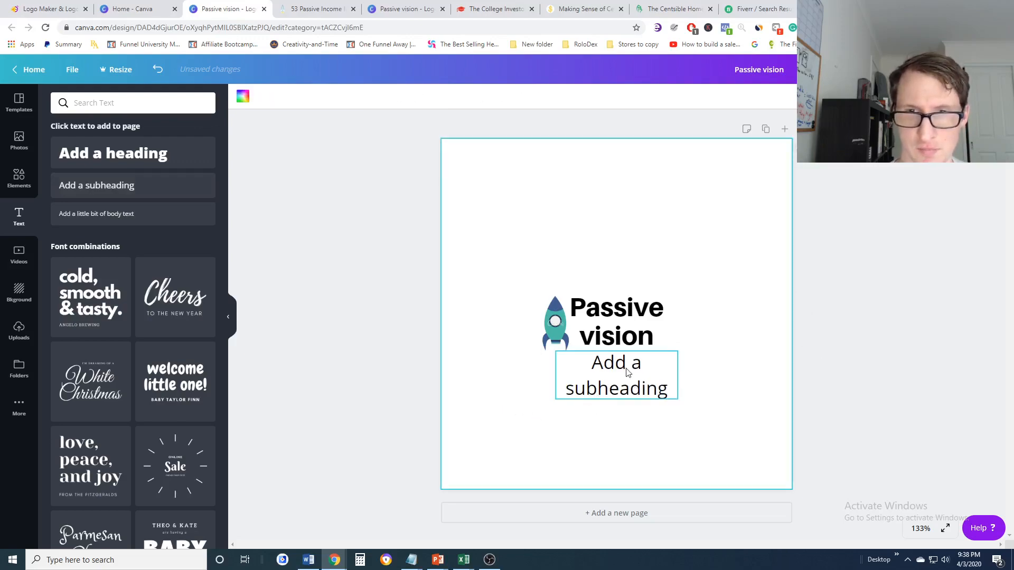
click(624, 386)
click(732, 400)
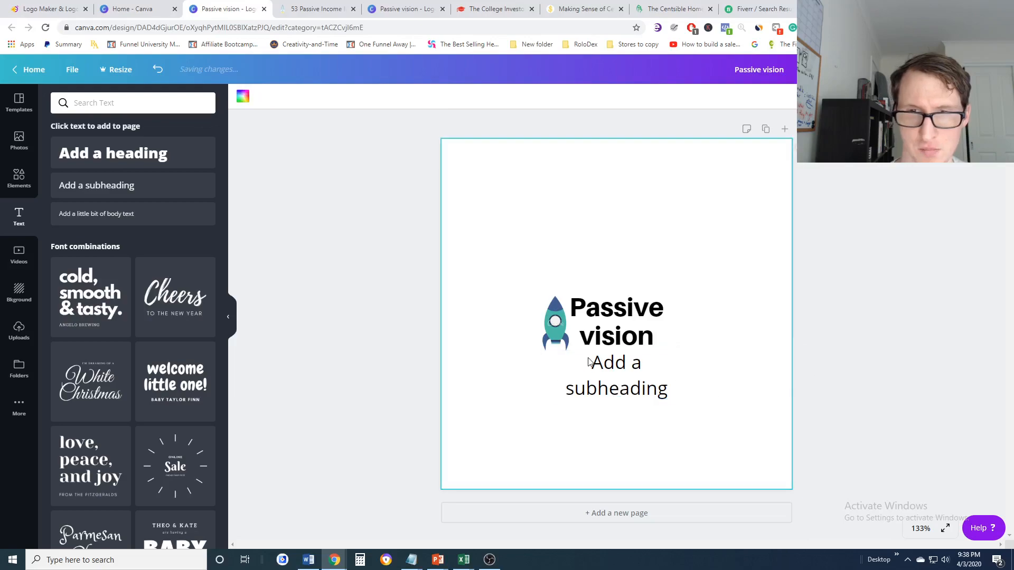
click(591, 364)
key(Delete)
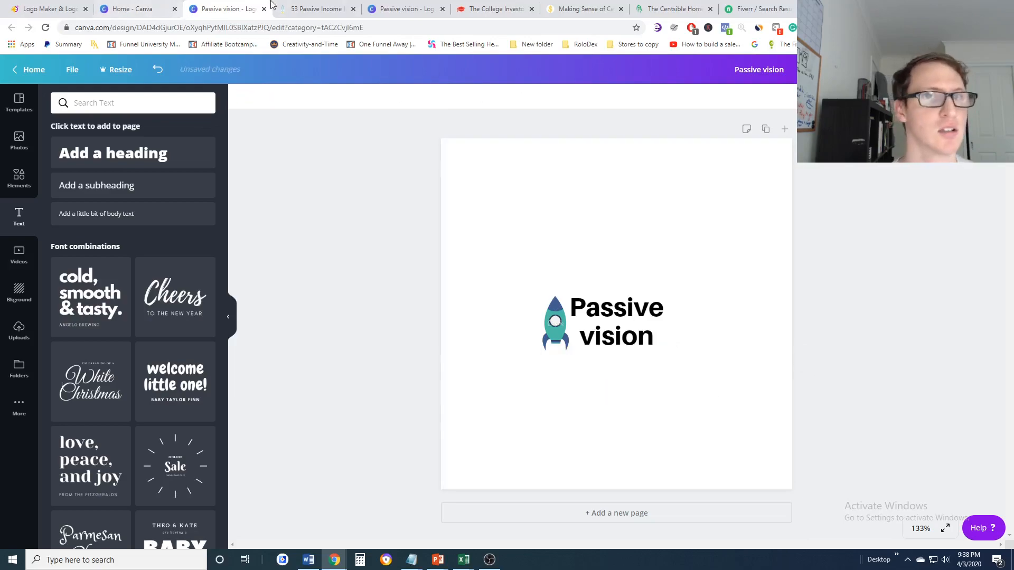
- Compare the text with the Beginners Passive Income logo, try font size 32 on "Passive vision", and set it back to 28
click(314, 9)
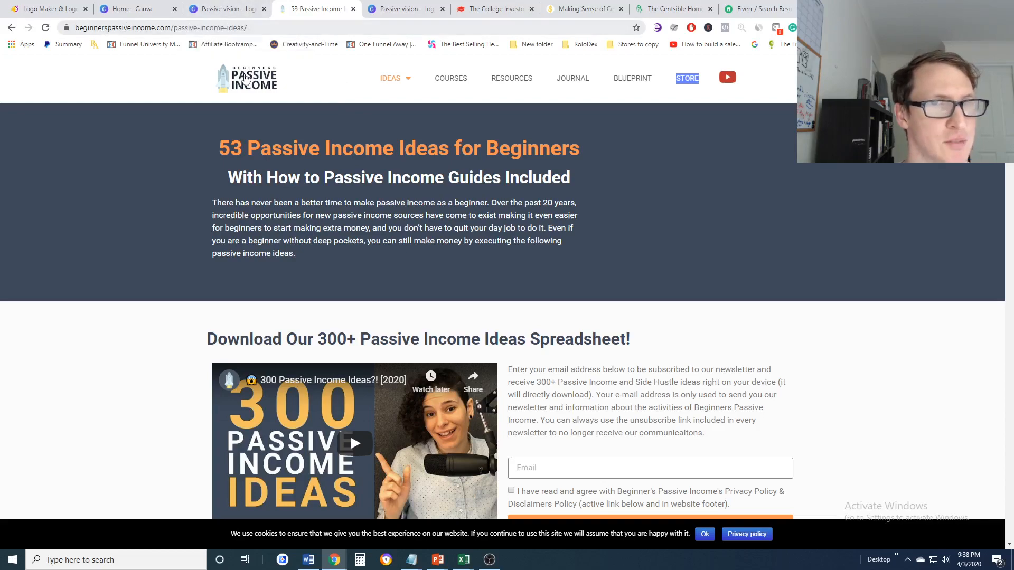
click(230, 10)
click(626, 357)
click(311, 9)
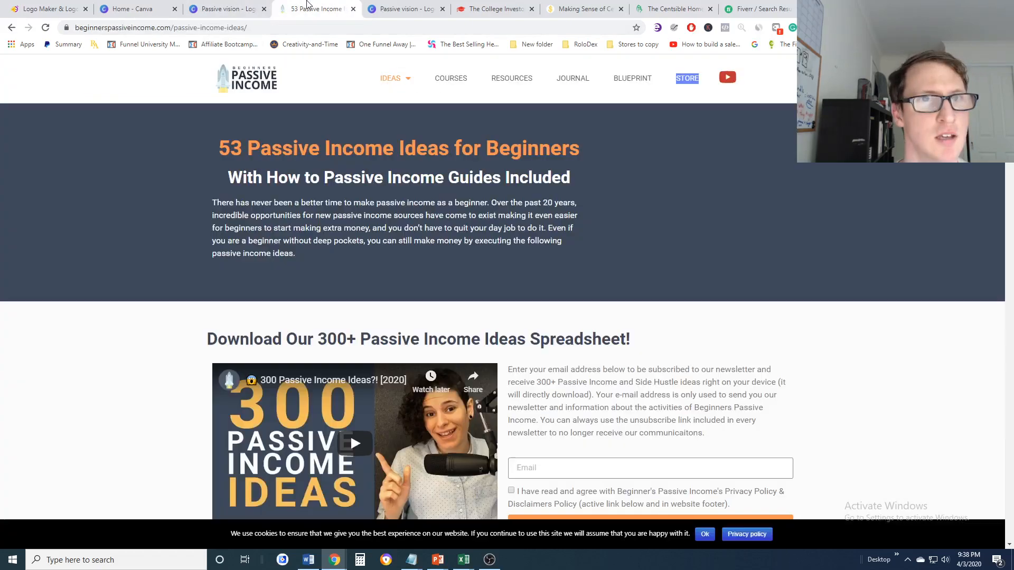
click(235, 10)
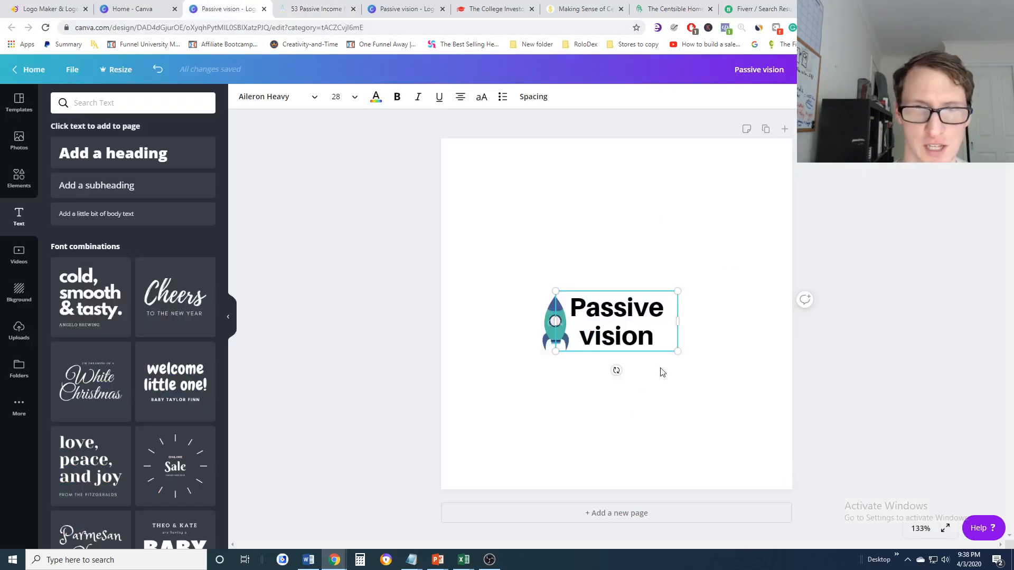
double_click(665, 338)
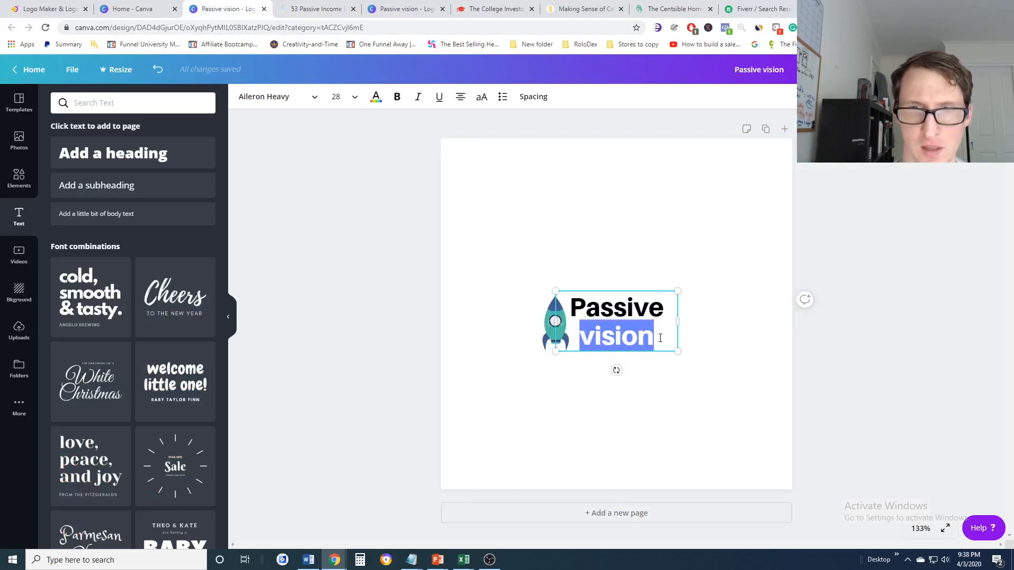
click(662, 338)
drag(662, 338, 584, 315)
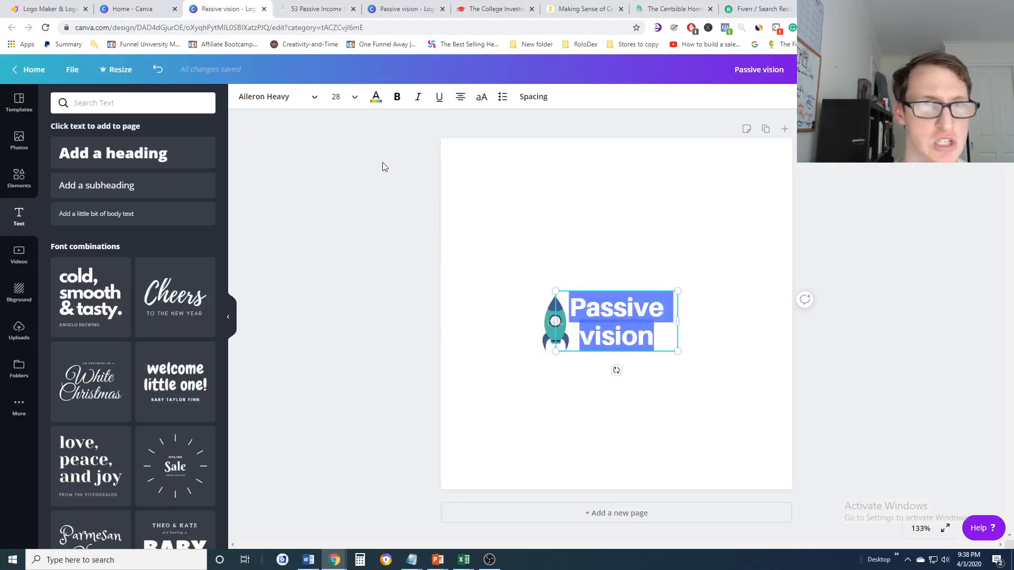
click(351, 99)
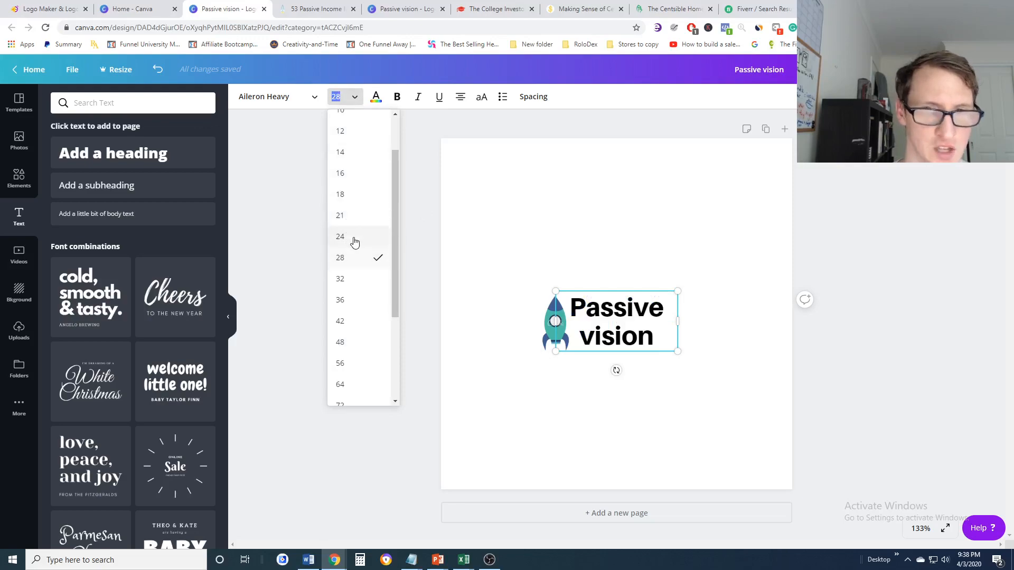
click(353, 280)
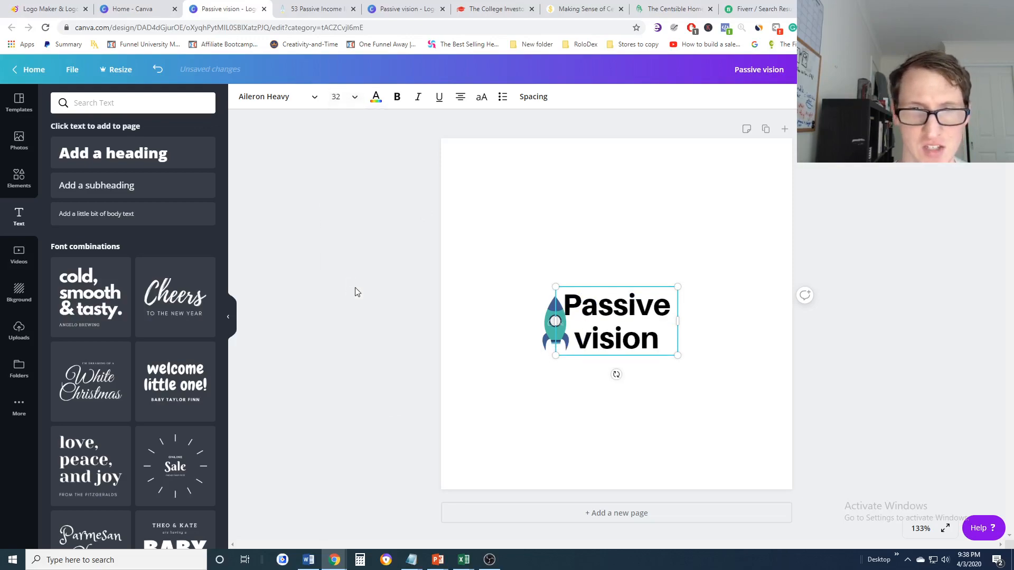
click(351, 97)
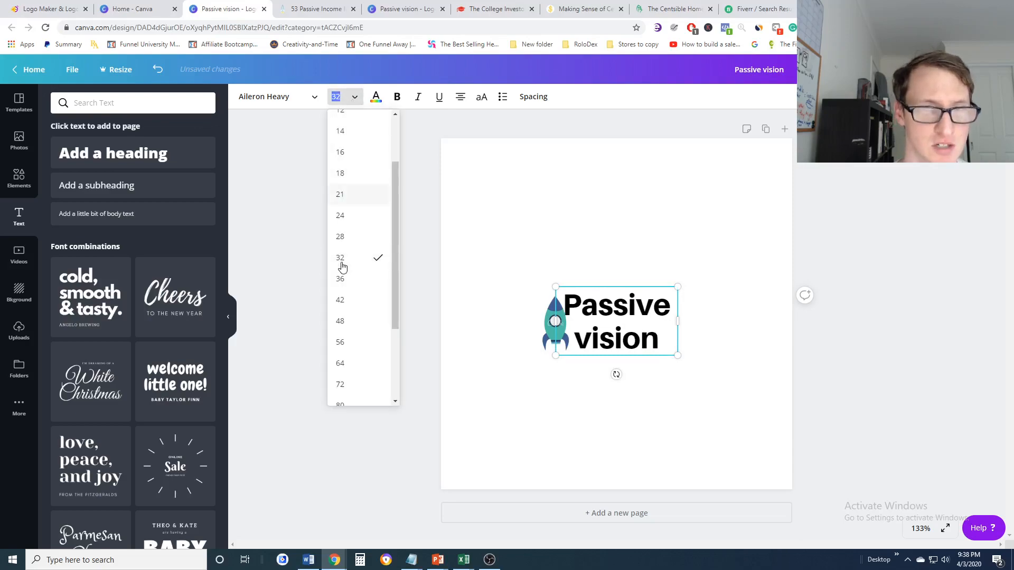
click(350, 238)
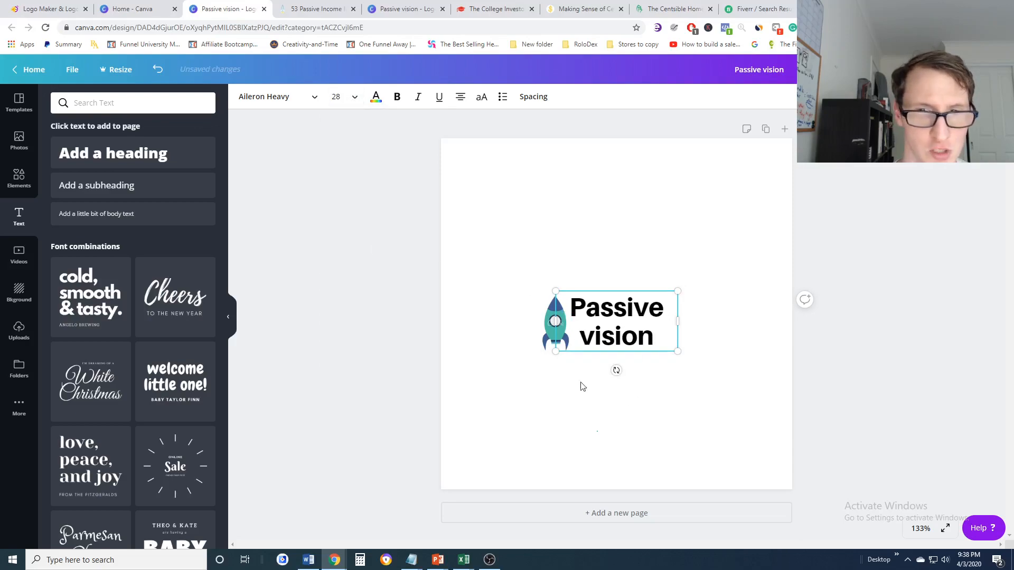
- Compare the rocket logo with the Beginners Passive Income logo and the existing Passive vision logo design
click(552, 334)
click(375, 300)
click(312, 6)
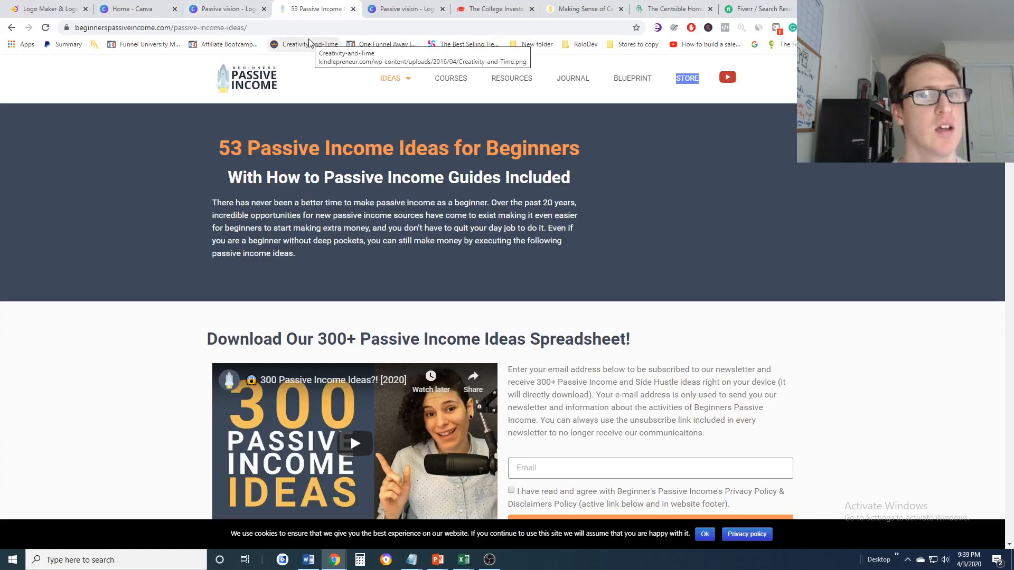
click(406, 9)
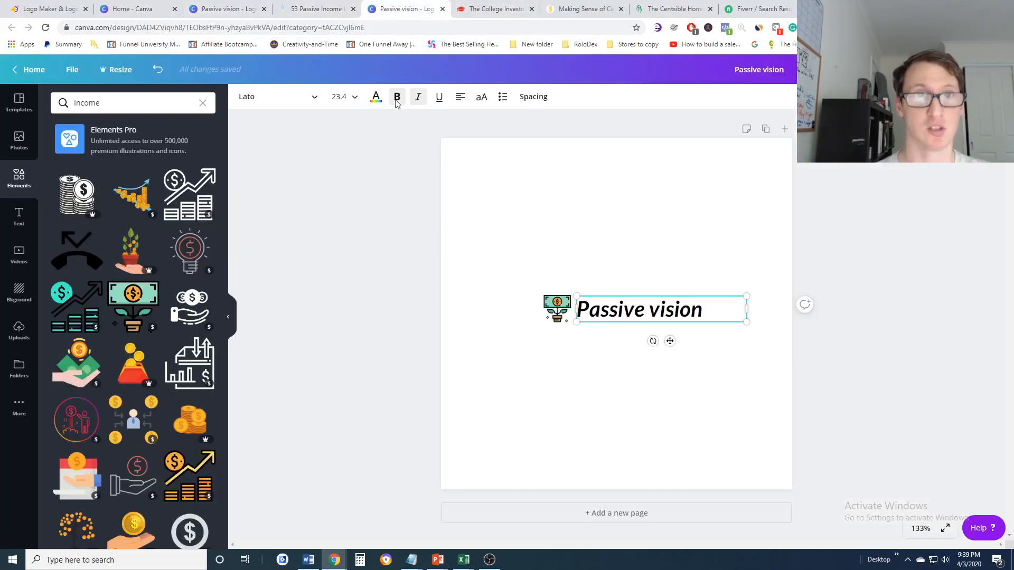
click(317, 9)
click(221, 8)
click(634, 344)
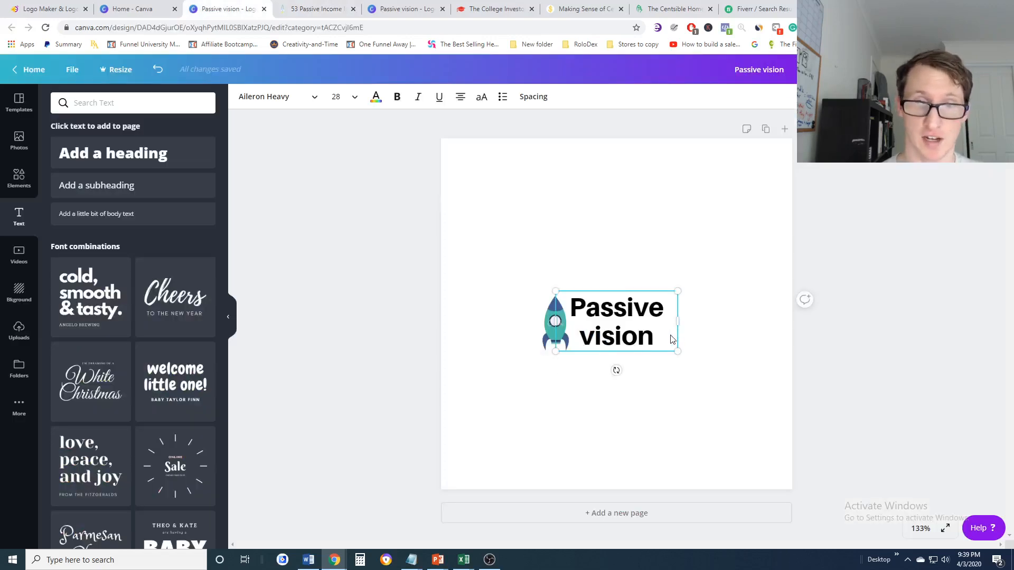
- Look through the English fonts for the "Passive vision" text and keep Aileron Heavy
double_click(660, 339)
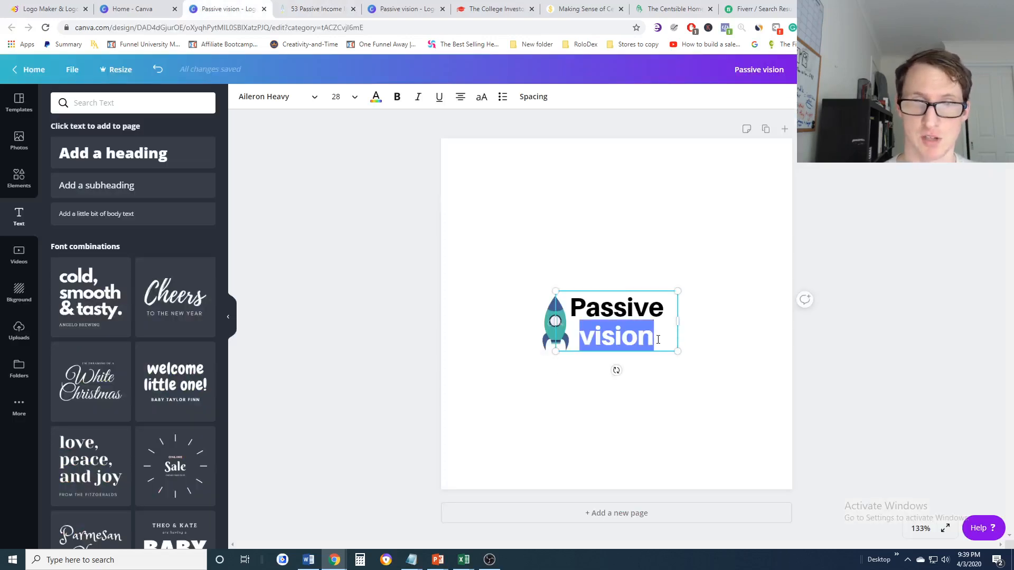
drag(658, 339, 566, 300)
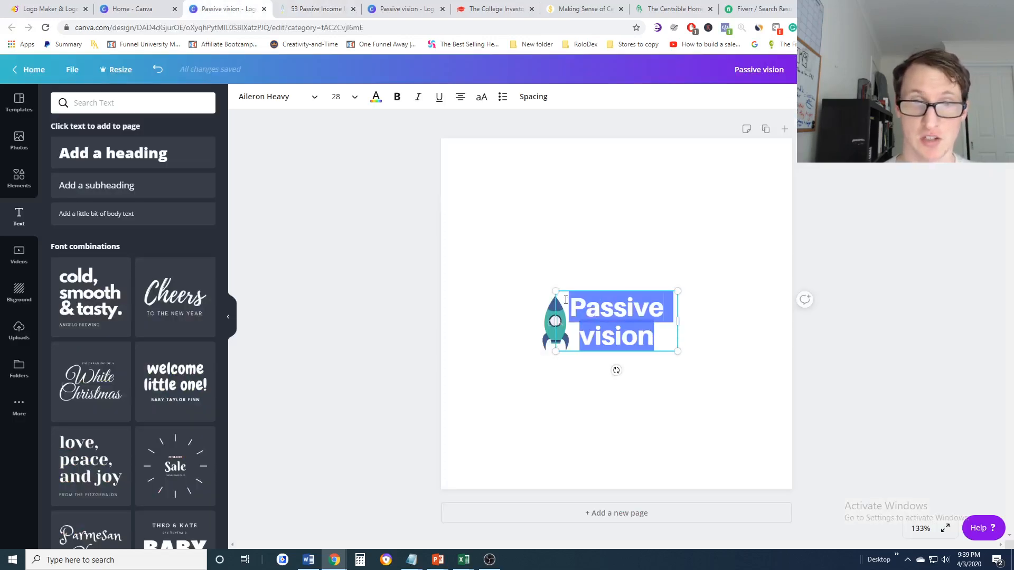
click(311, 98)
scroll(142, 248, down, 2)
scroll(101, 317, down, 8)
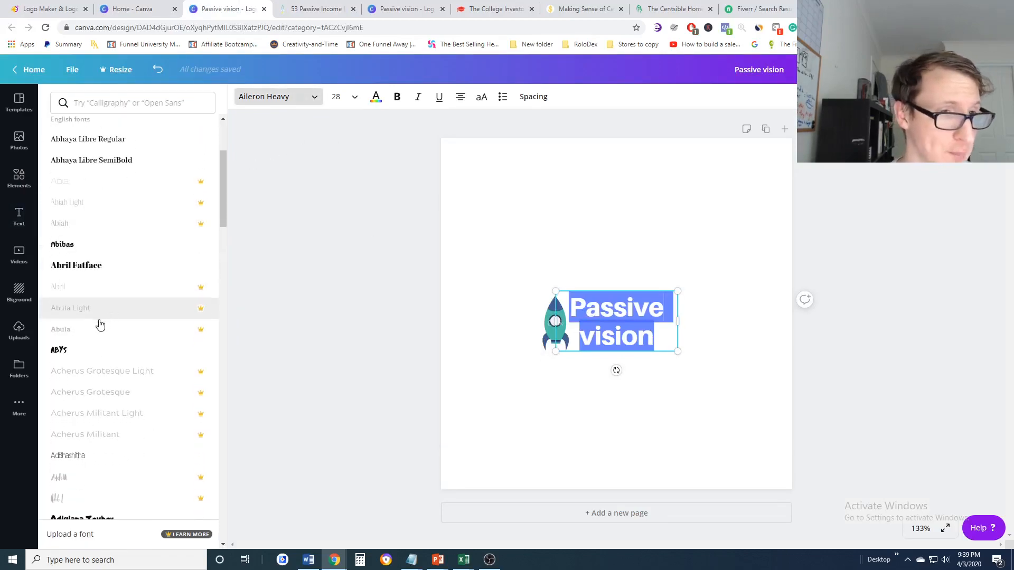
scroll(103, 287, down, 4)
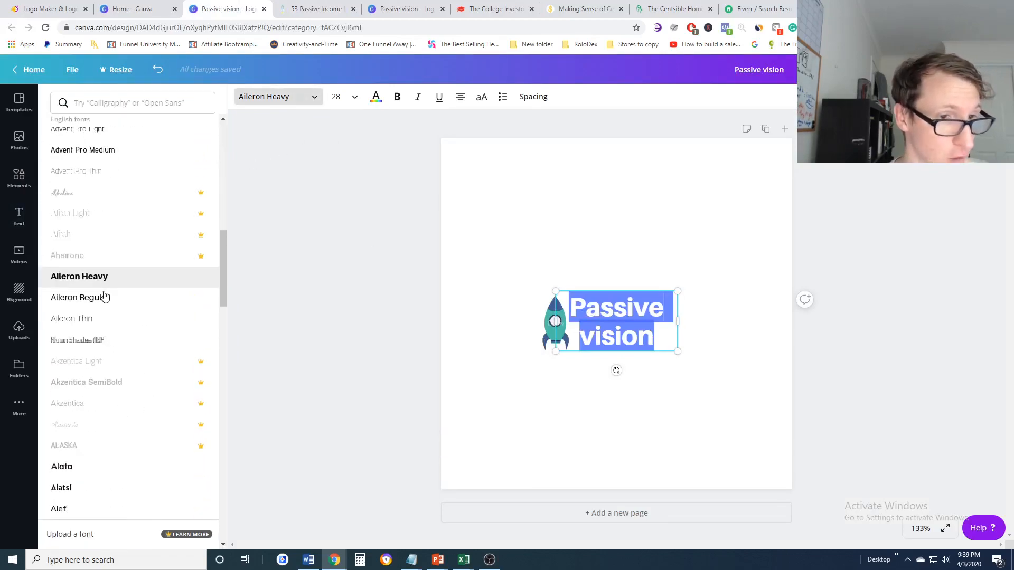
click(100, 206)
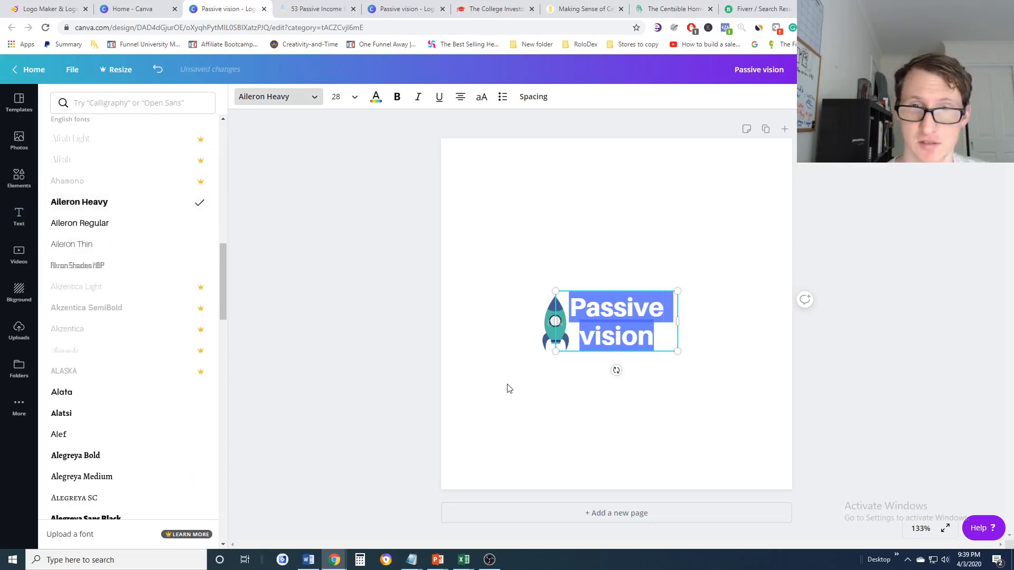
click(360, 322)
click(487, 342)
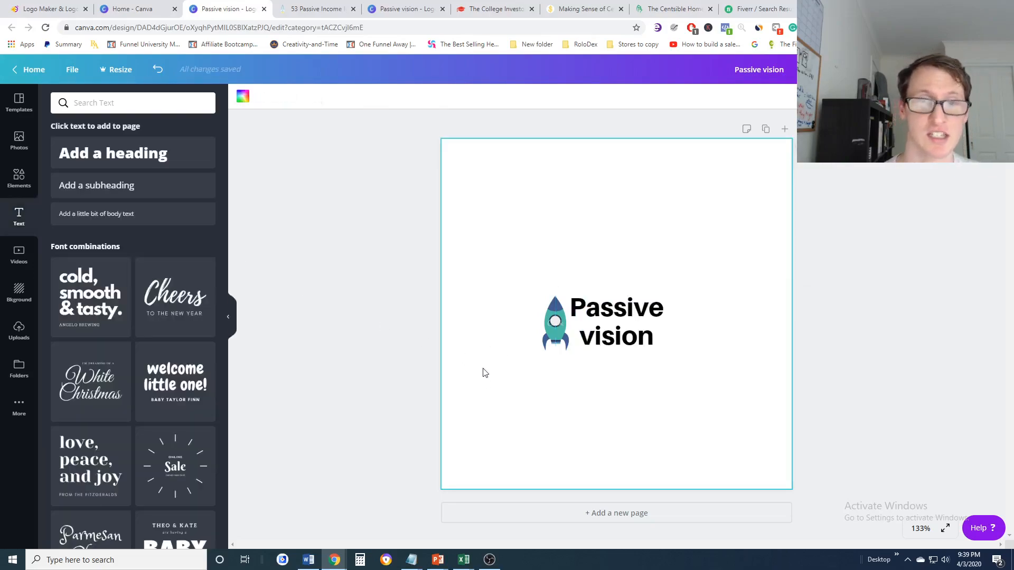
- Check the rocket logo once more against the Beginners Passive Income page and return to the design
click(652, 344)
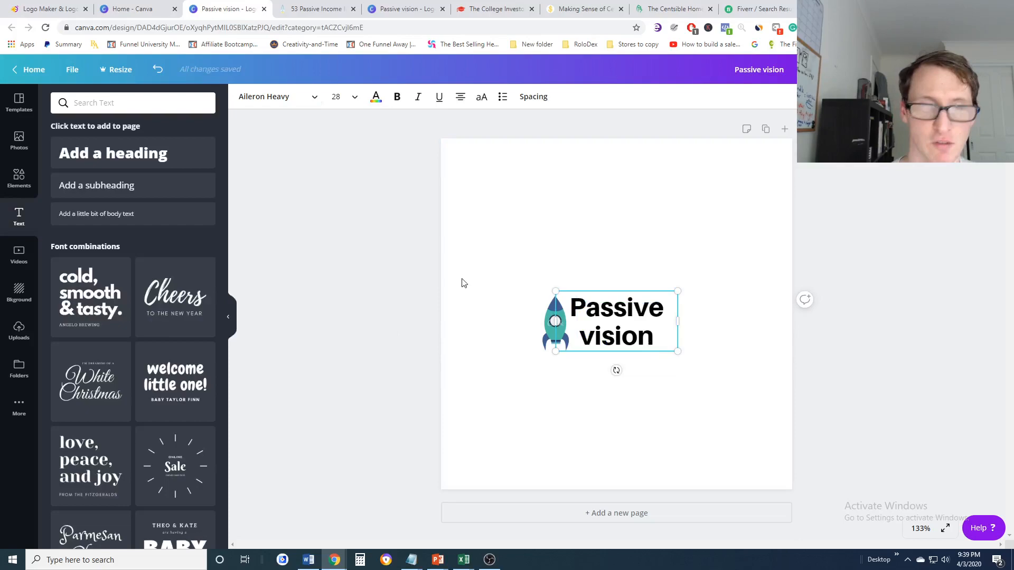
click(321, 9)
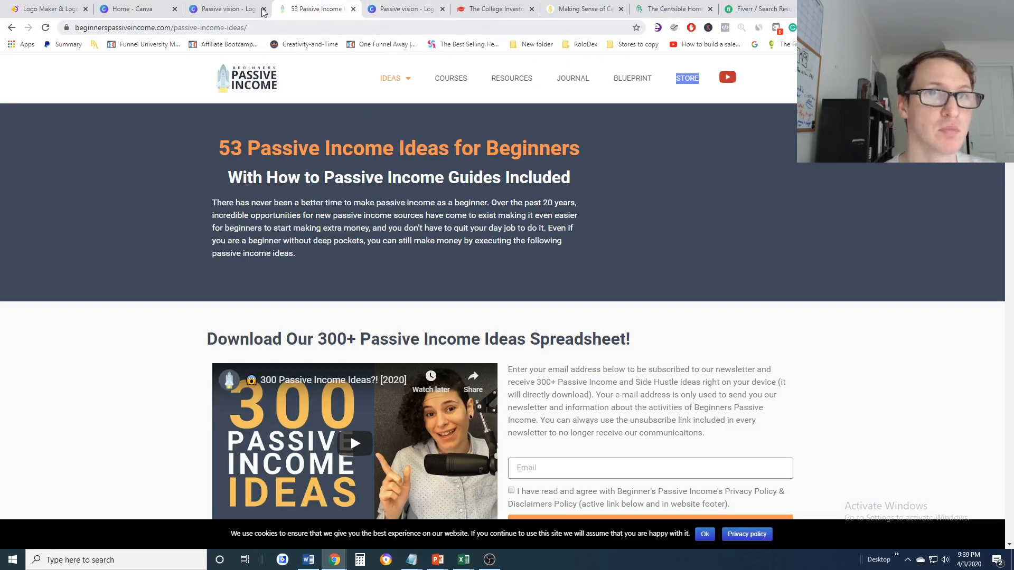
click(227, 9)
click(139, 11)
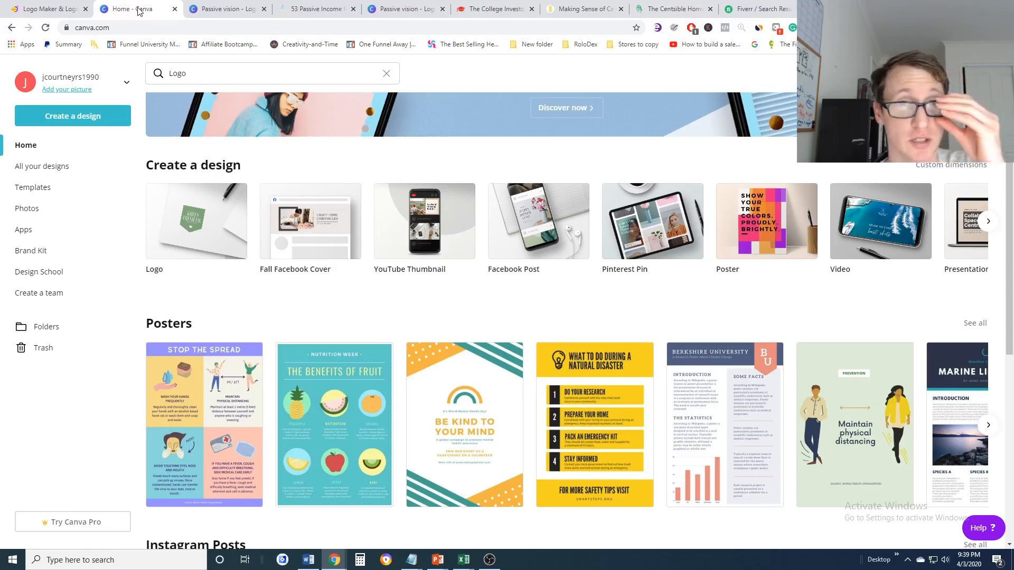
click(227, 9)
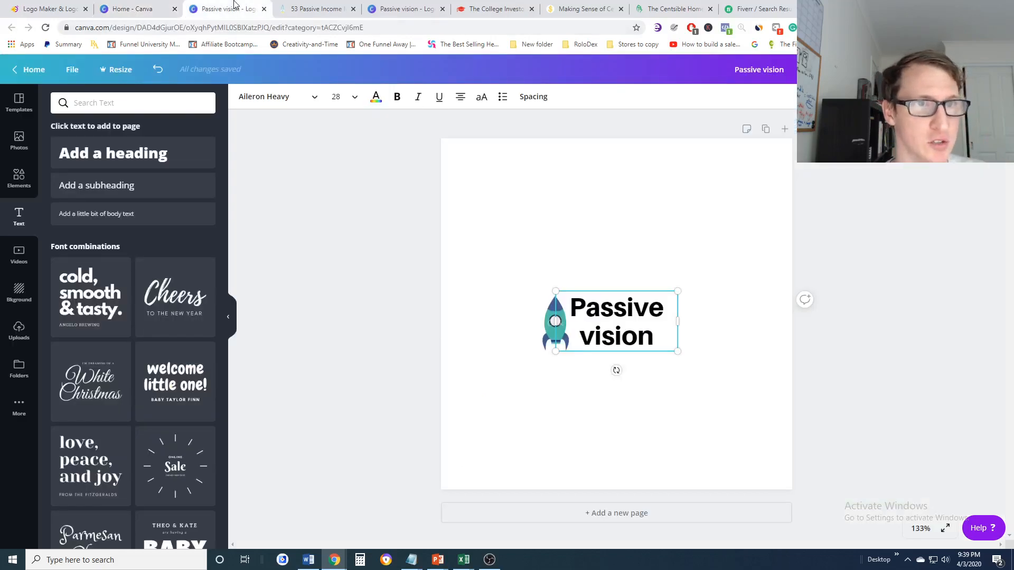
- Look through the rocket graphics among the elements once more and clear the "rocket" search
click(12, 179)
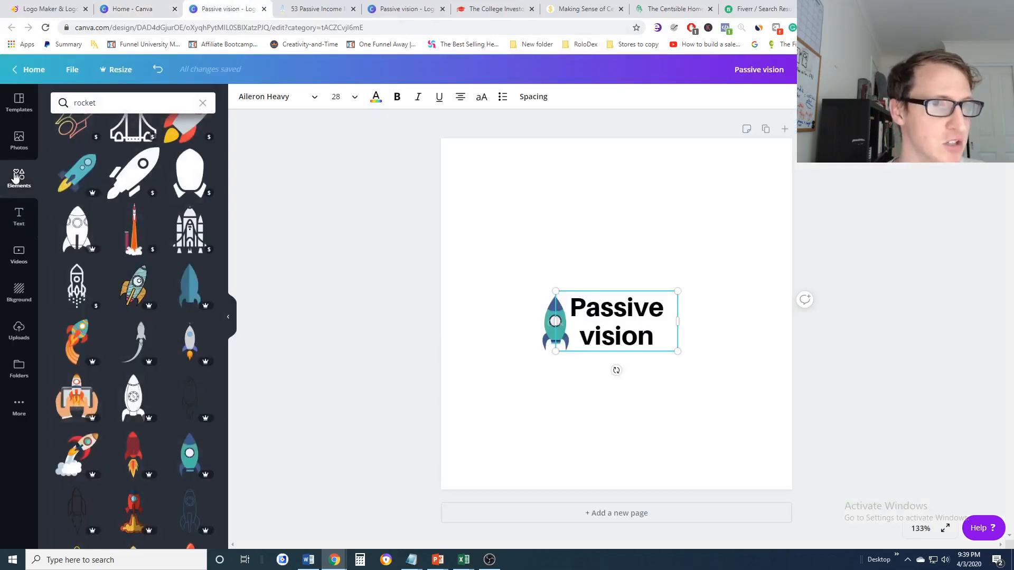
scroll(142, 215, down, 5)
scroll(142, 215, up, 10)
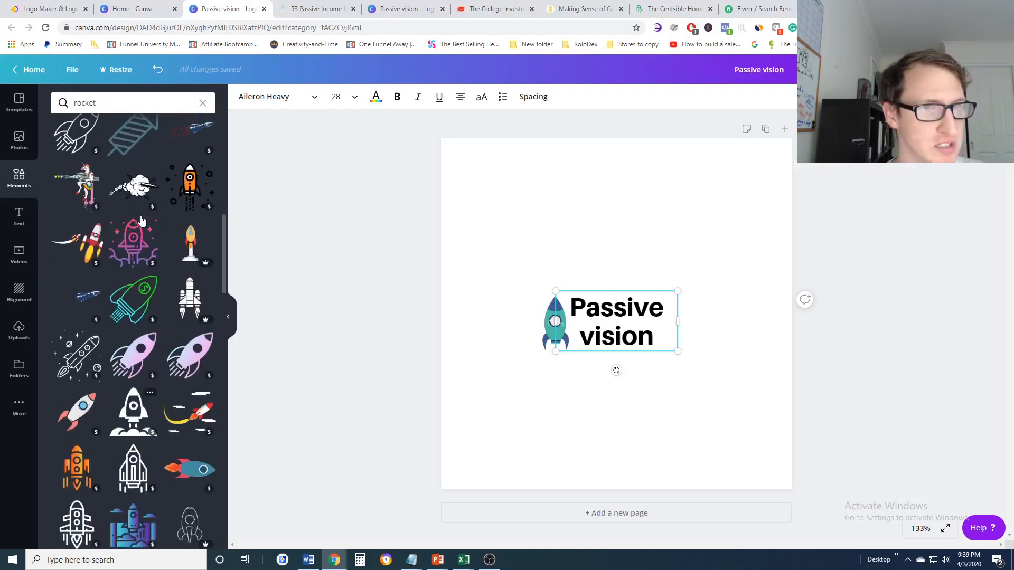
click(162, 111)
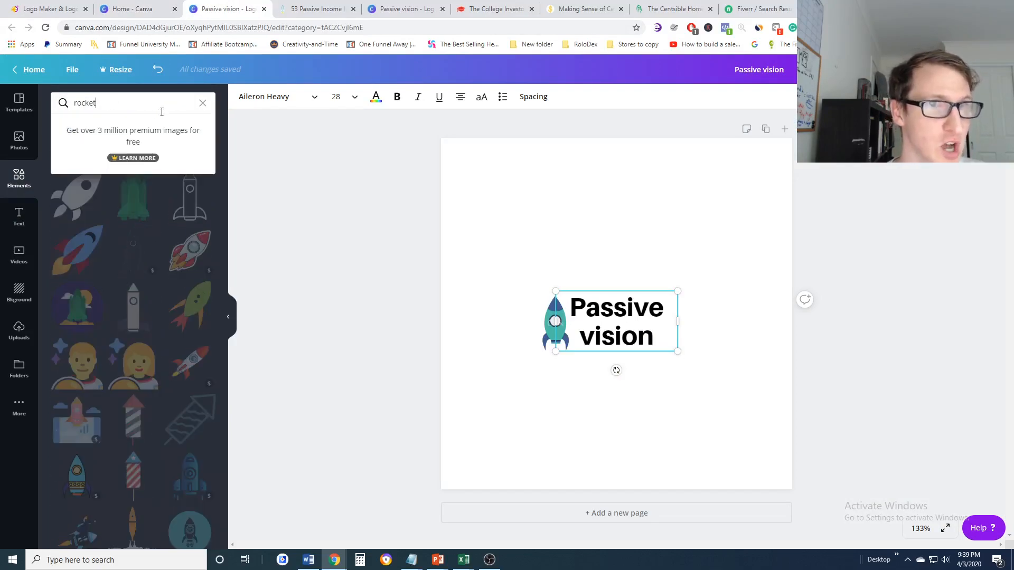
click(202, 103)
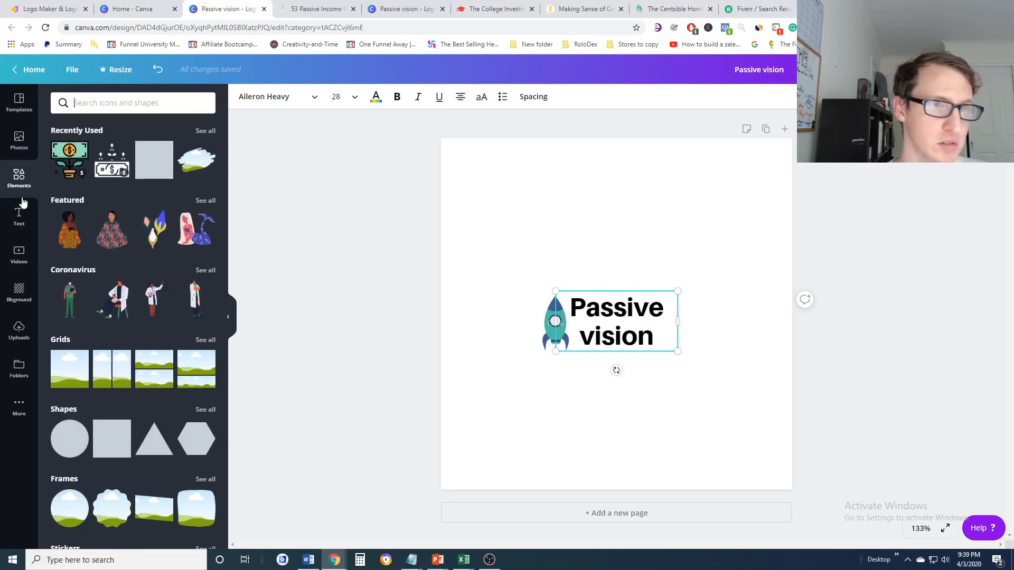
- Look over the stock photos and logo templates, and deselect the "Passive vision" text
click(20, 139)
click(19, 102)
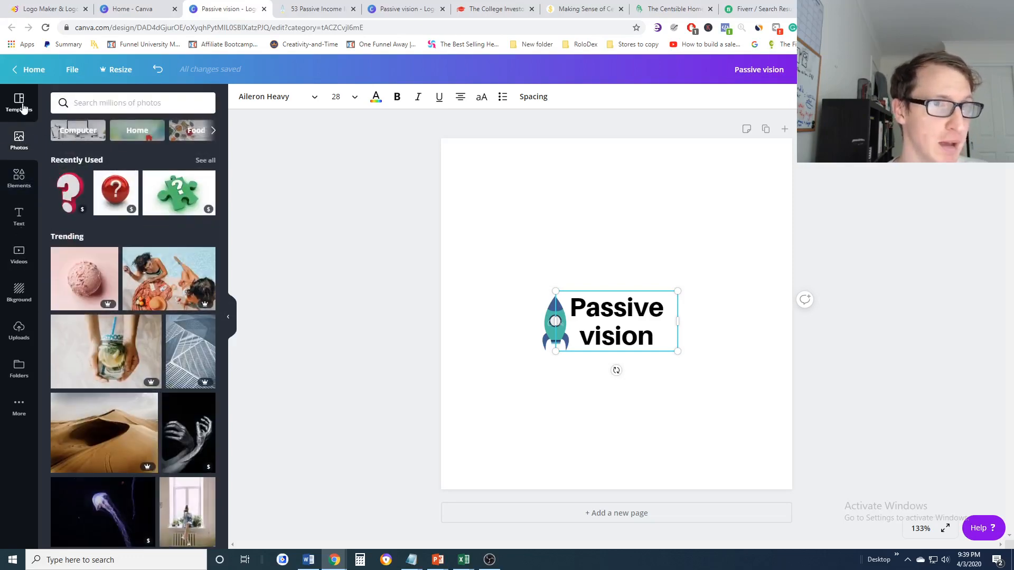
scroll(159, 264, down, 10)
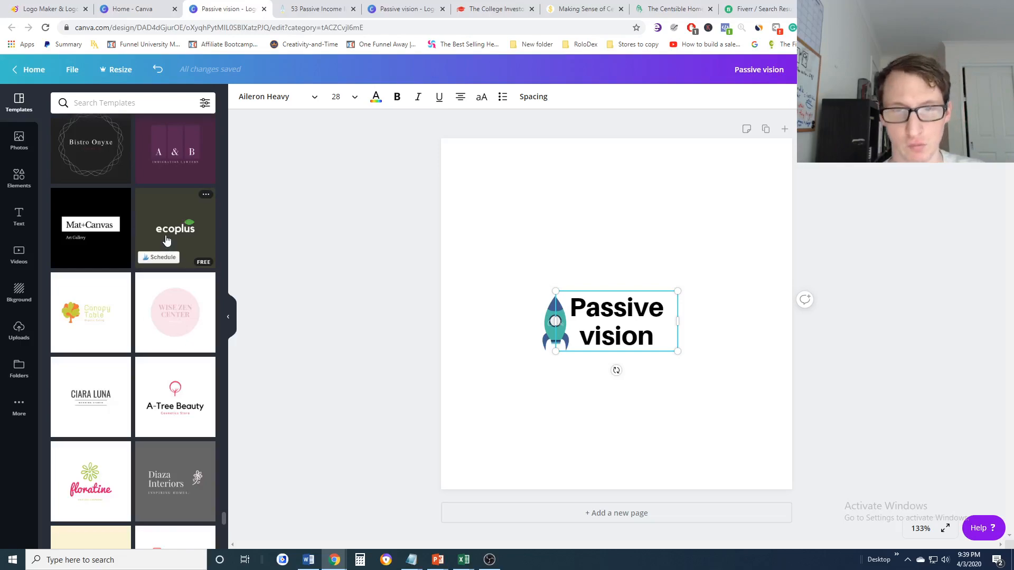
click(415, 278)
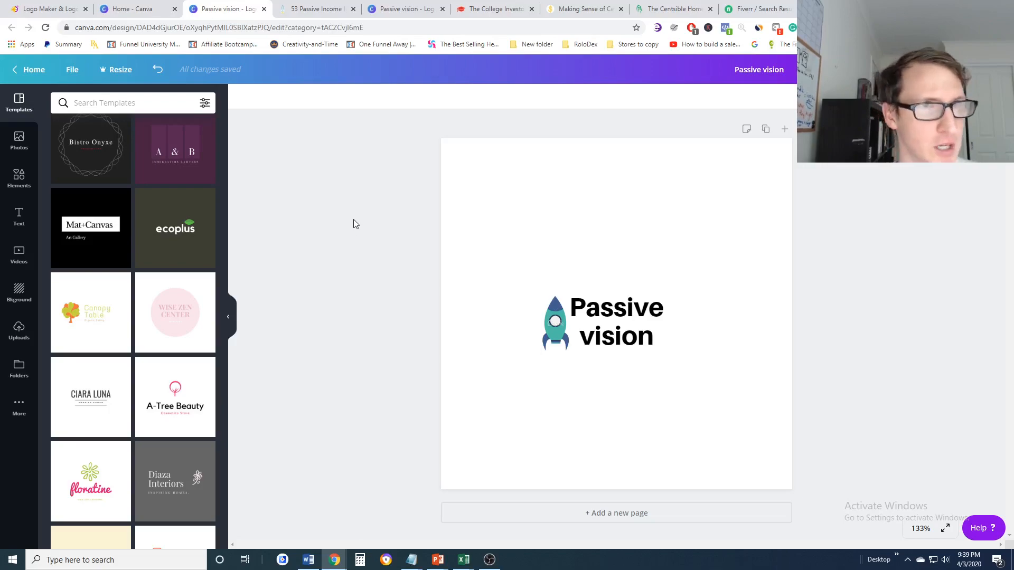
- Switch to the Hatchful logo maker, start a new logo and choose "None of the above" as the business space
click(127, 8)
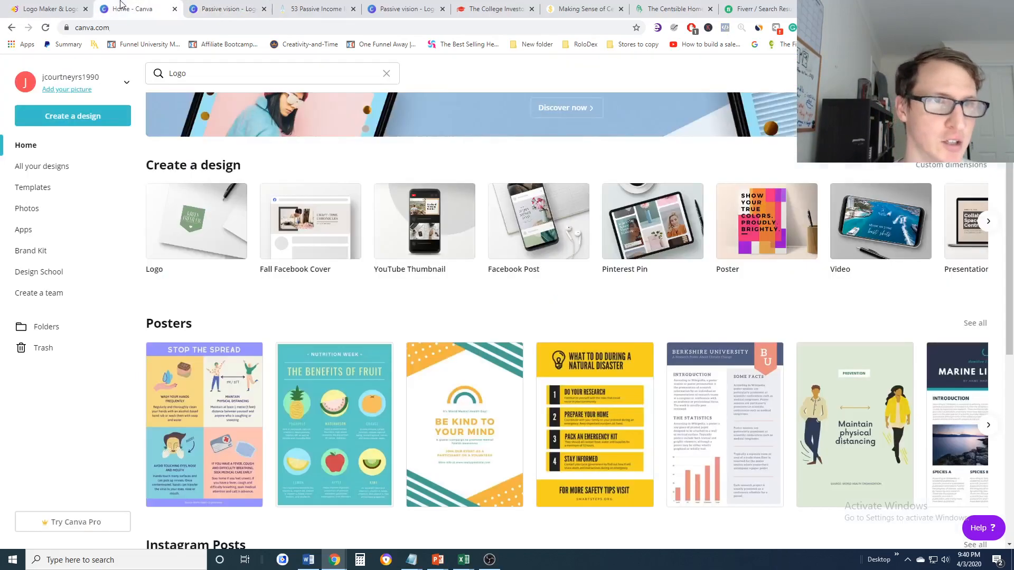
click(45, 7)
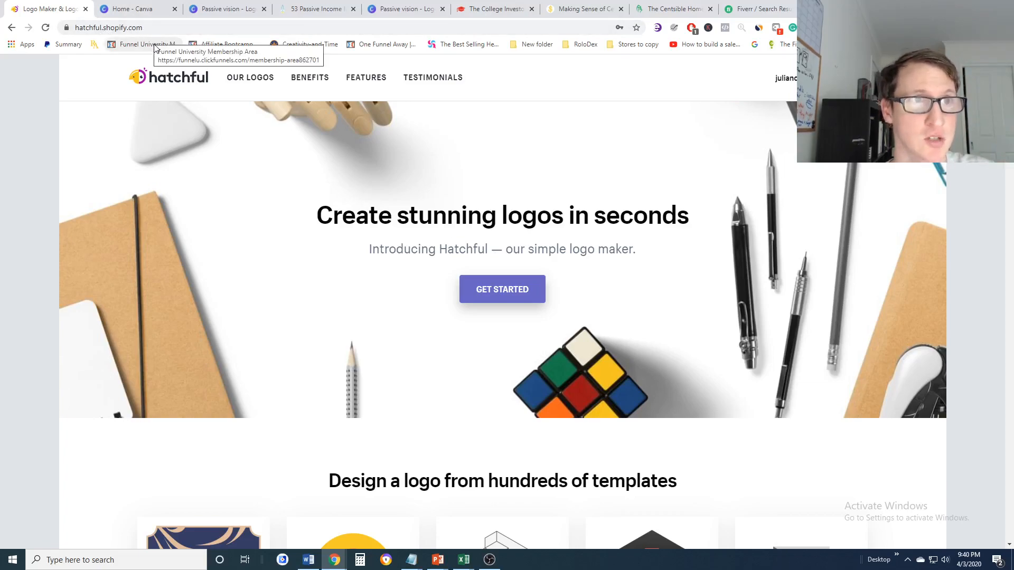
click(509, 300)
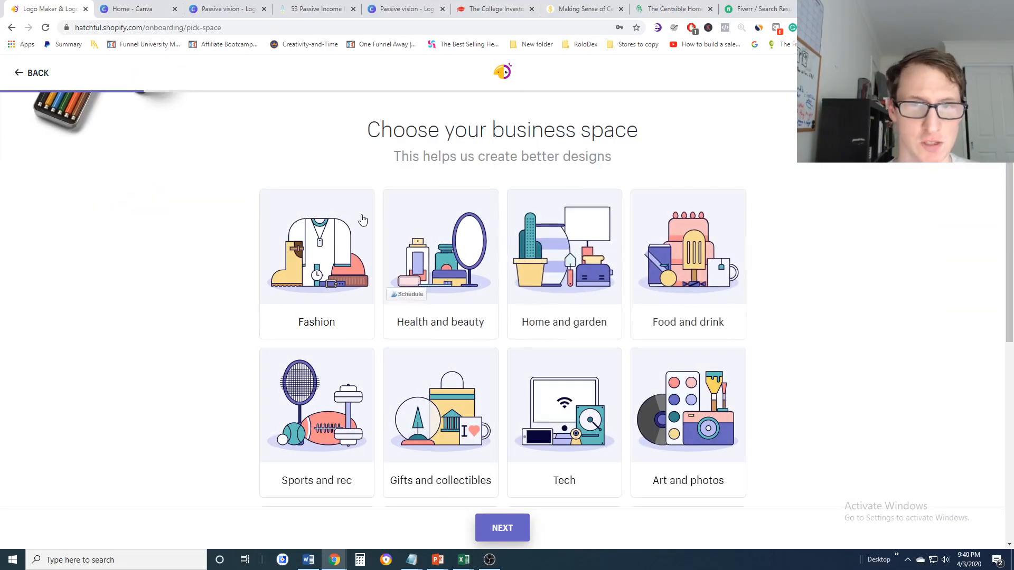
scroll(681, 248, down, 2)
scroll(674, 246, down, 4)
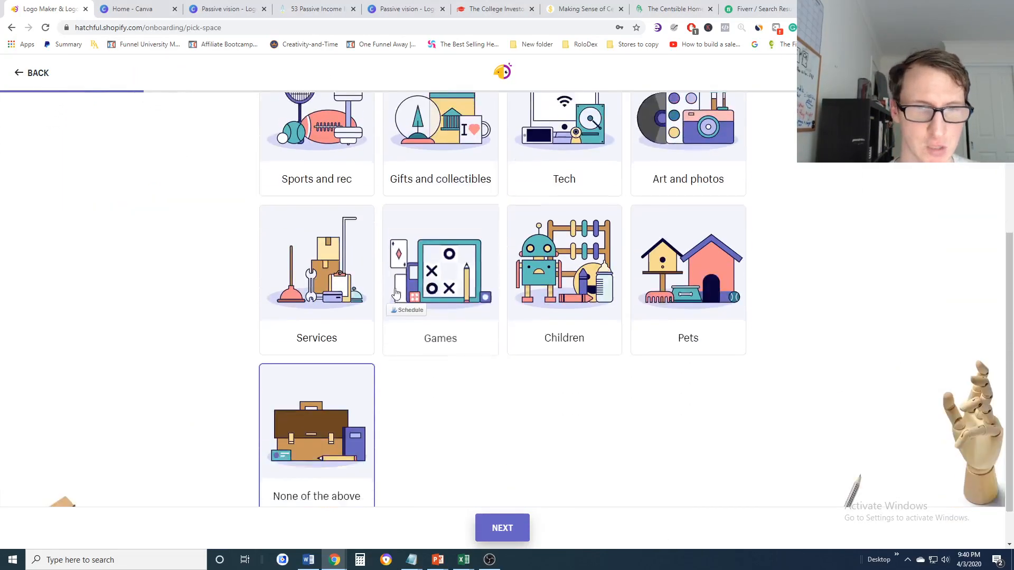
click(317, 391)
click(502, 528)
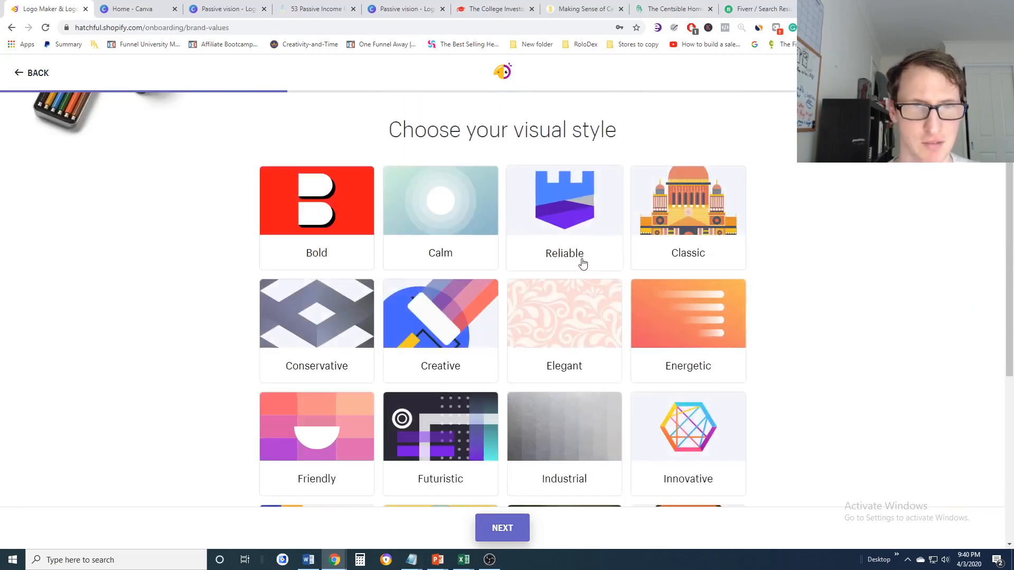
- Choose "None of the above" as the visual style and continue to the business name
scroll(423, 244, down, 4)
click(445, 418)
click(447, 426)
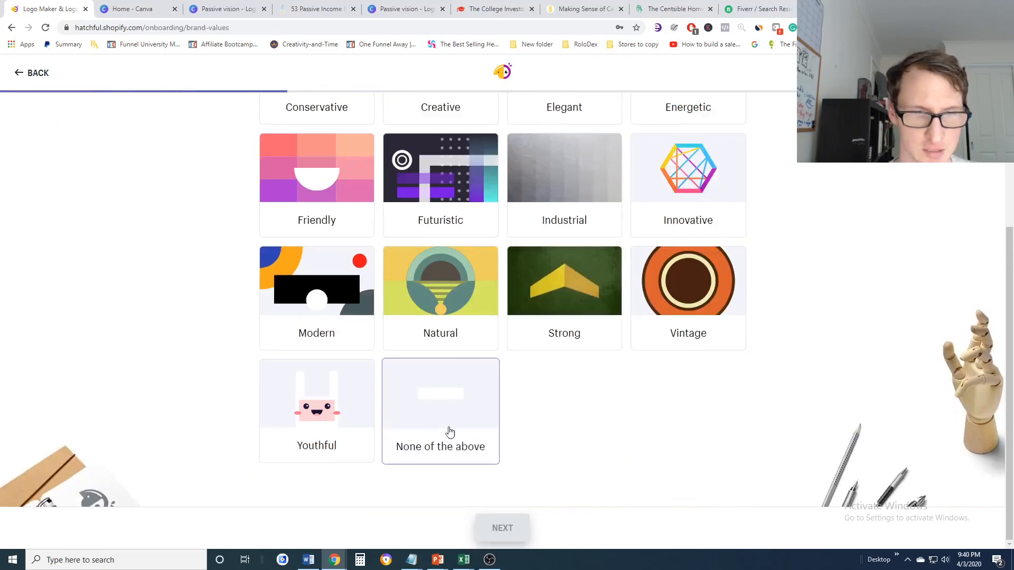
click(464, 446)
click(502, 528)
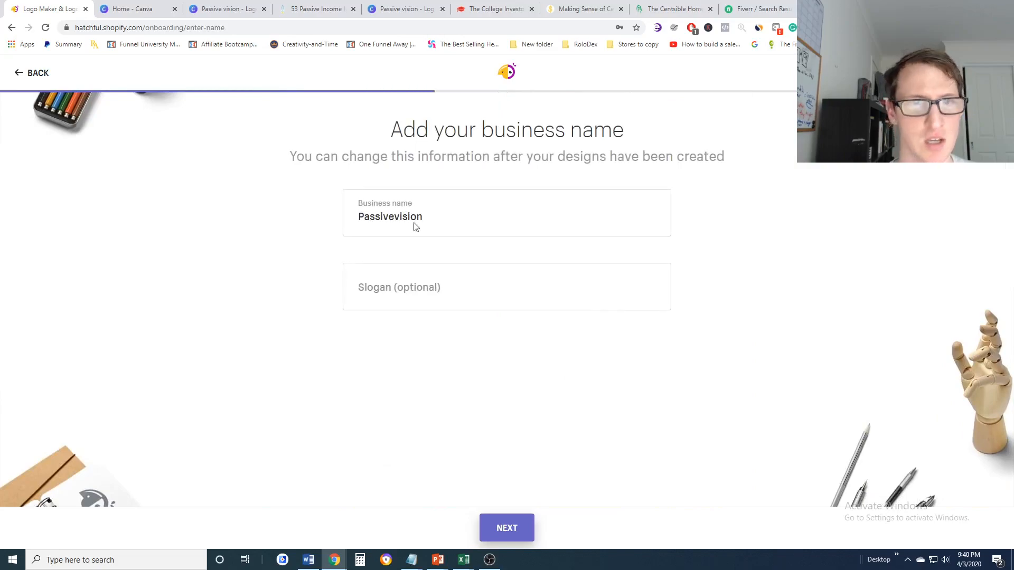
- Accept the business name "Passivevision" without a slogan and generate logos for use on an online store or website
click(438, 206)
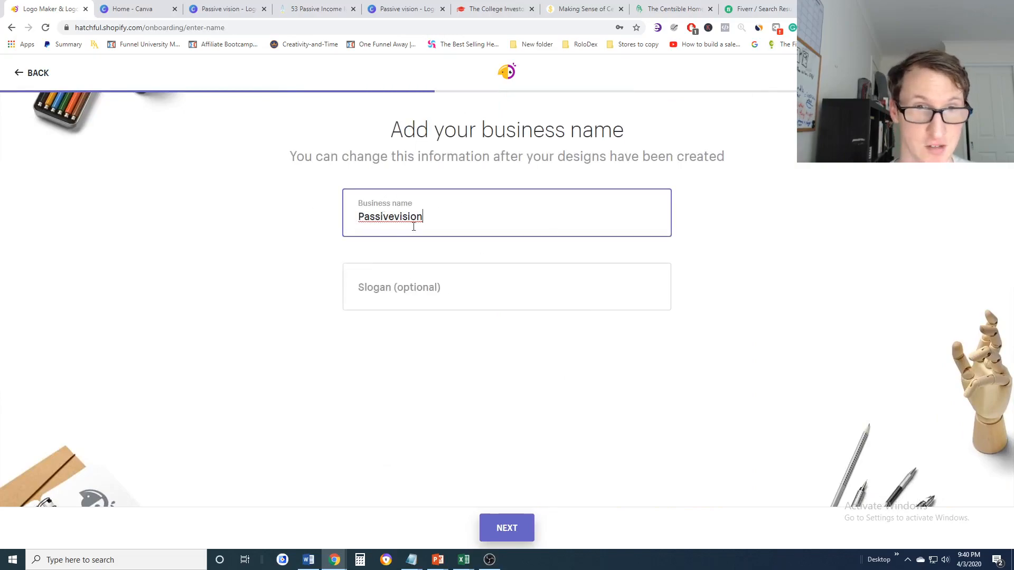
key(Return)
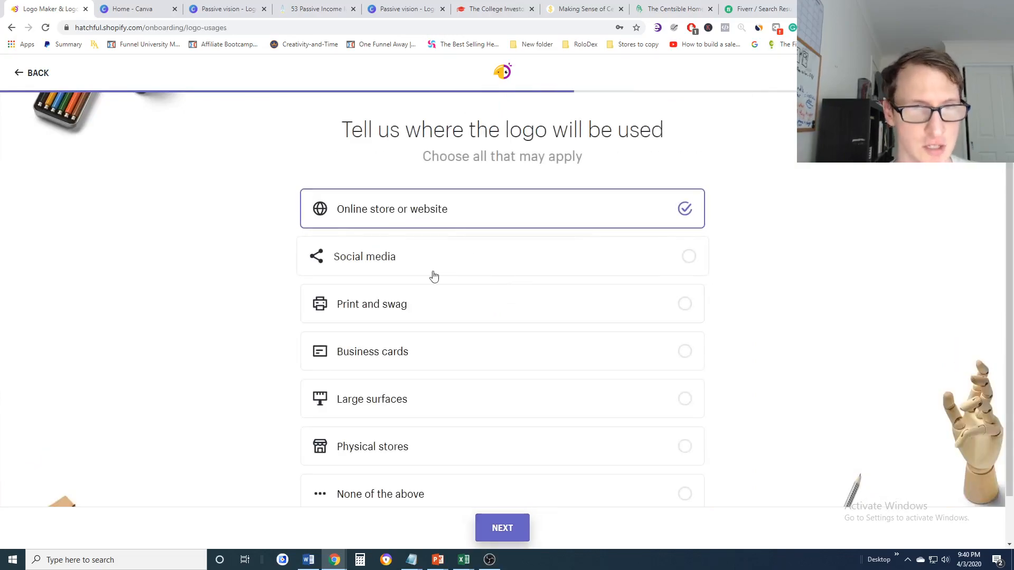
click(435, 217)
click(437, 219)
scroll(444, 264, down, 1)
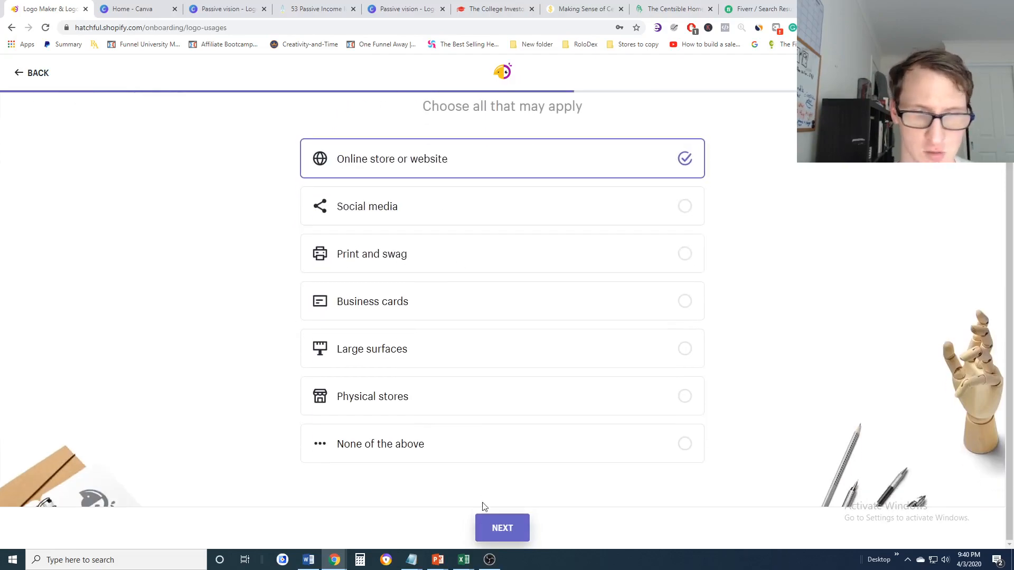
click(495, 530)
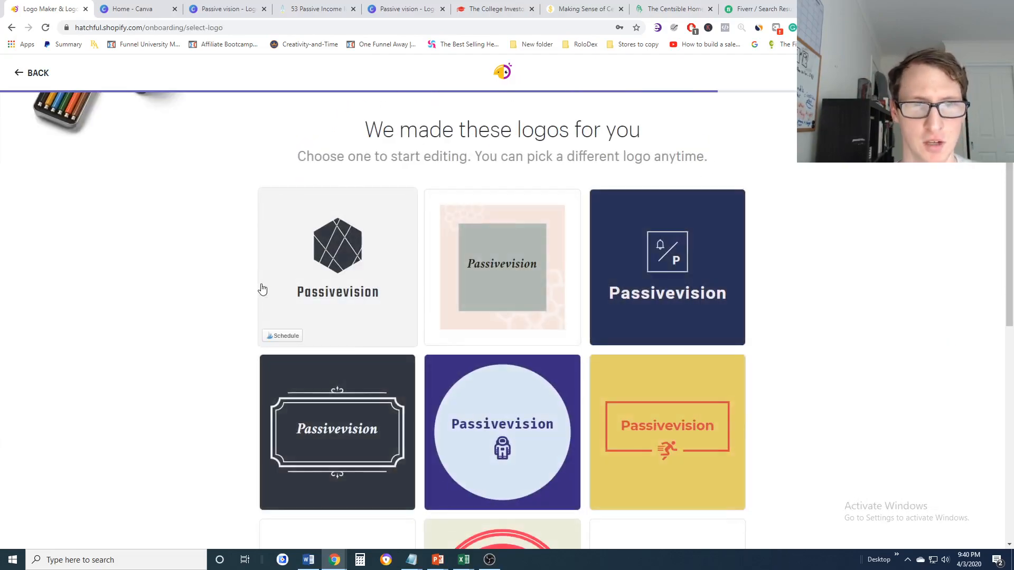
- Browse the generated logos and open the white one with a ring of dots beside "Passivevision" for editing
scroll(528, 280, down, 7)
scroll(339, 260, up, 2)
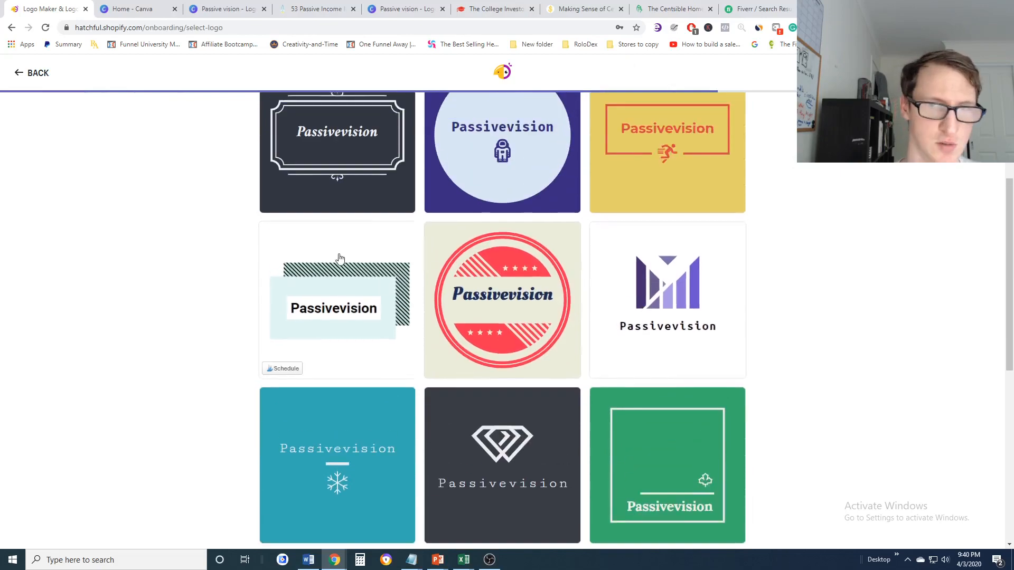
scroll(338, 261, down, 5)
scroll(339, 261, down, 3)
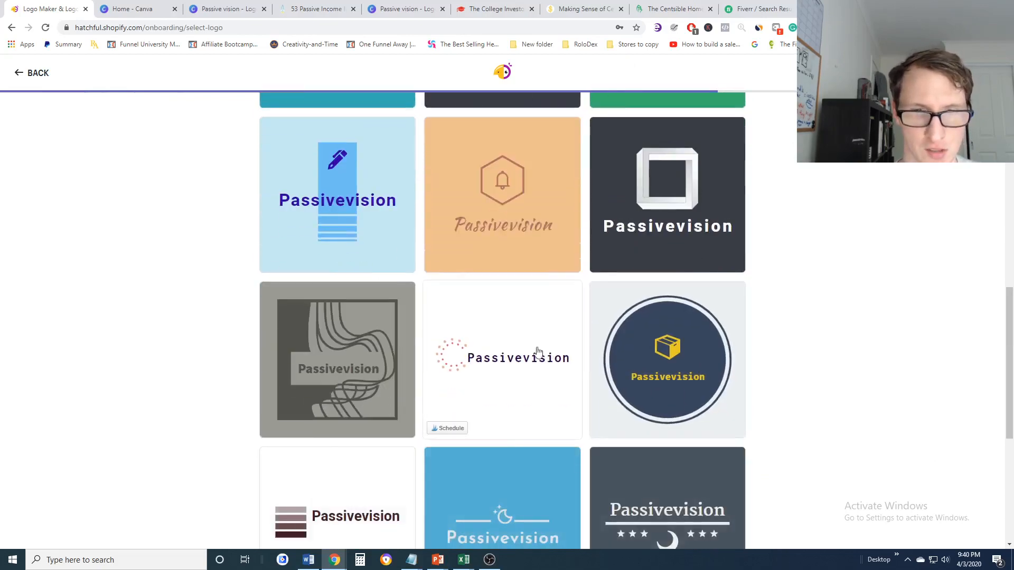
click(533, 371)
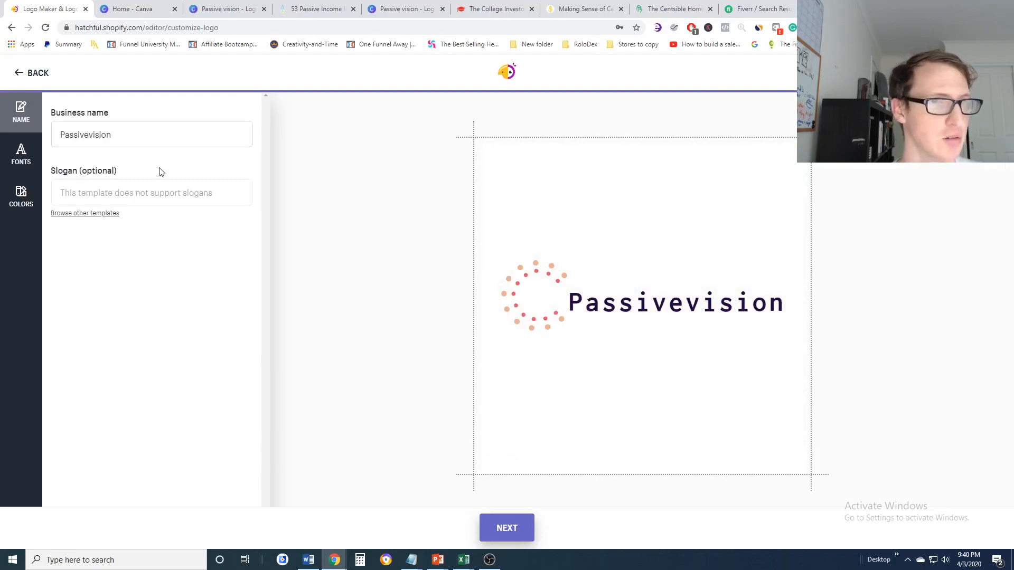
- Look through the font and color variations for the Passivevision logo and return to the business name settings
click(27, 164)
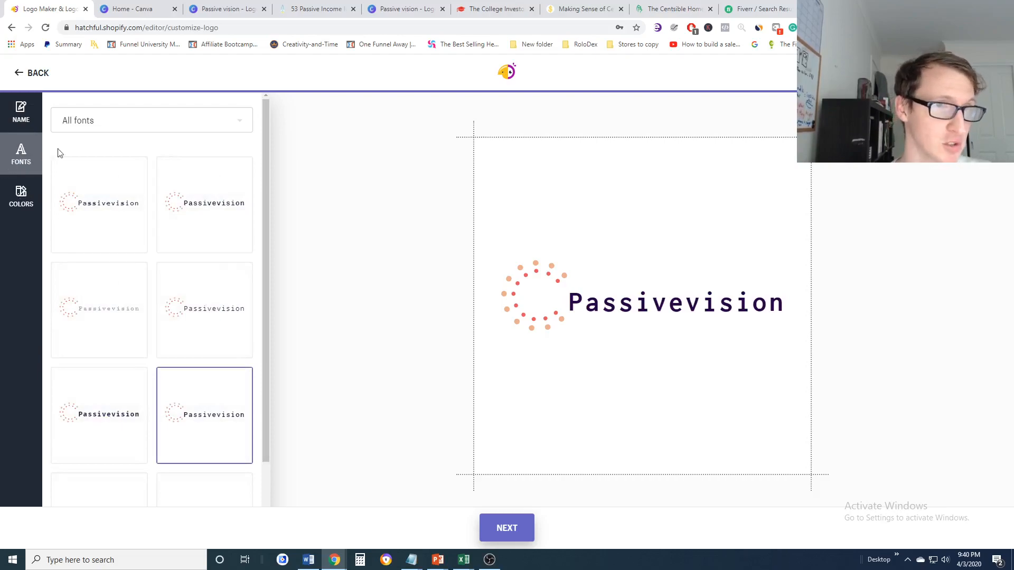
scroll(194, 315, down, 2)
scroll(179, 299, up, 2)
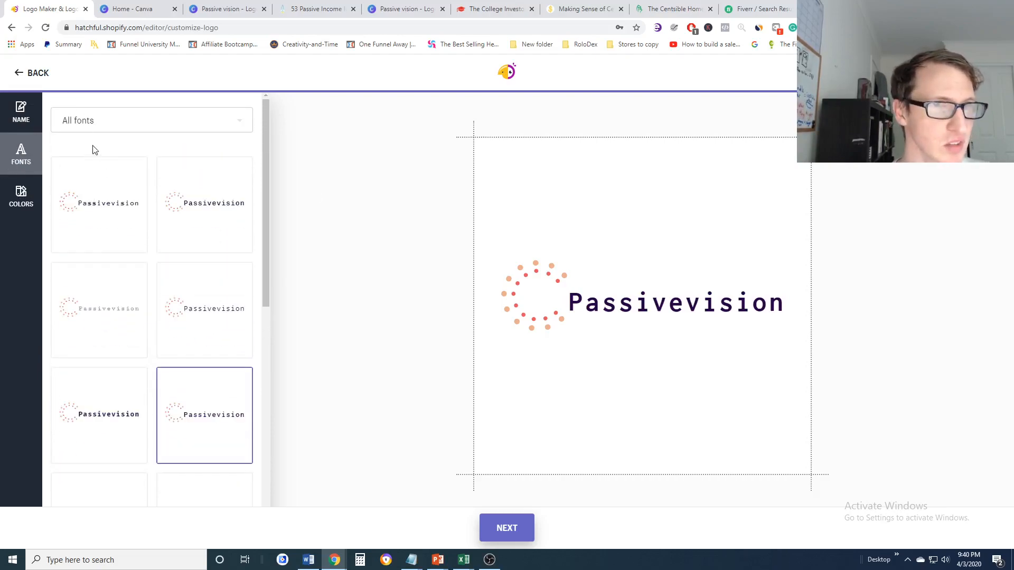
click(23, 196)
right_click(25, 199)
click(28, 200)
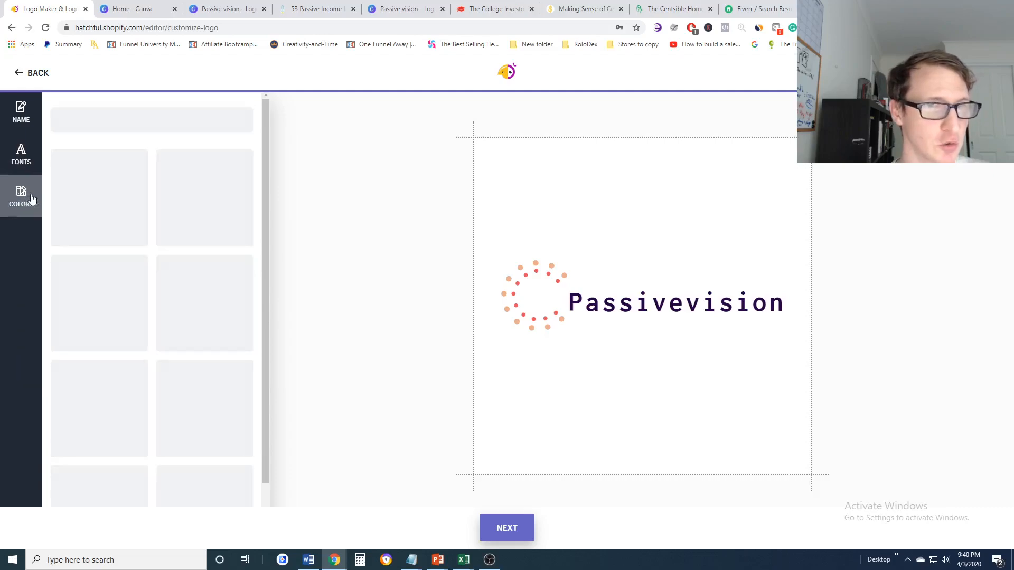
scroll(163, 227, down, 1)
scroll(174, 230, up, 1)
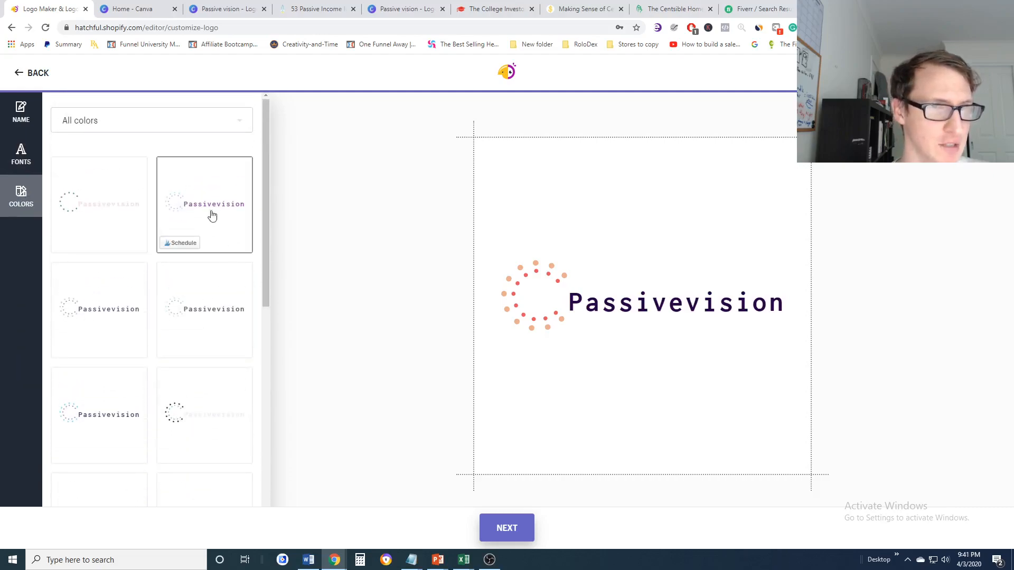
scroll(188, 280, down, 3)
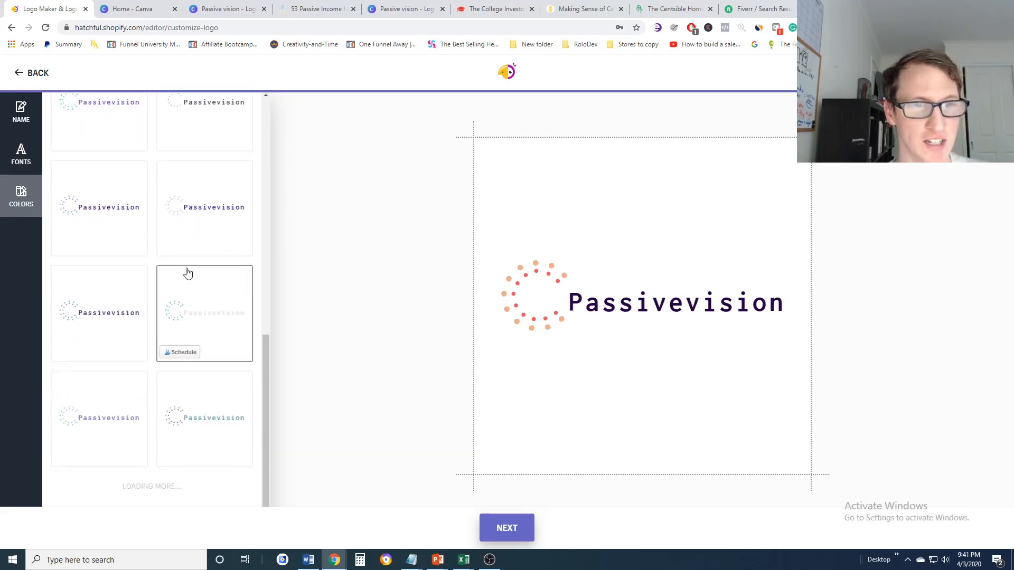
scroll(195, 256, up, 5)
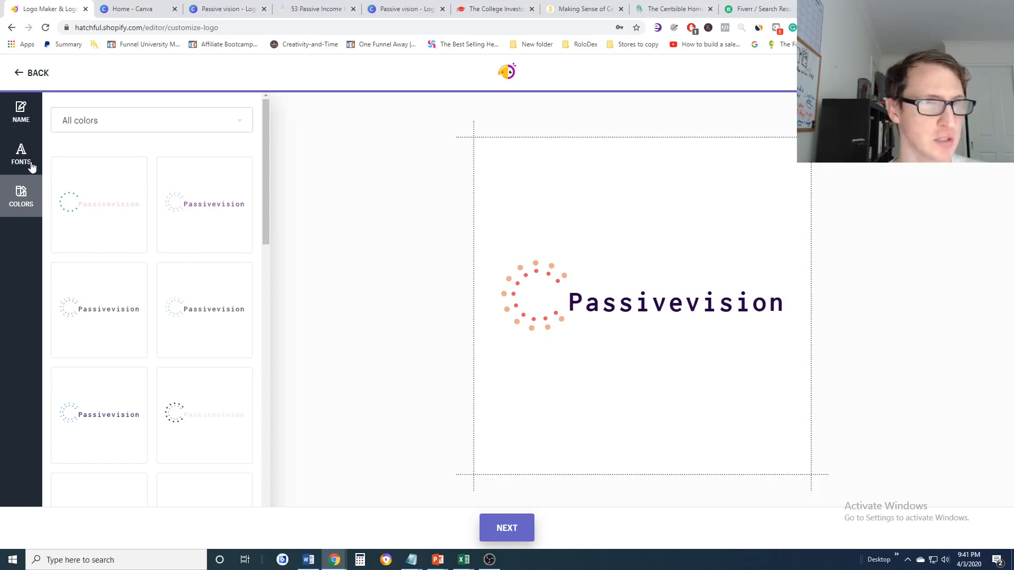
click(29, 119)
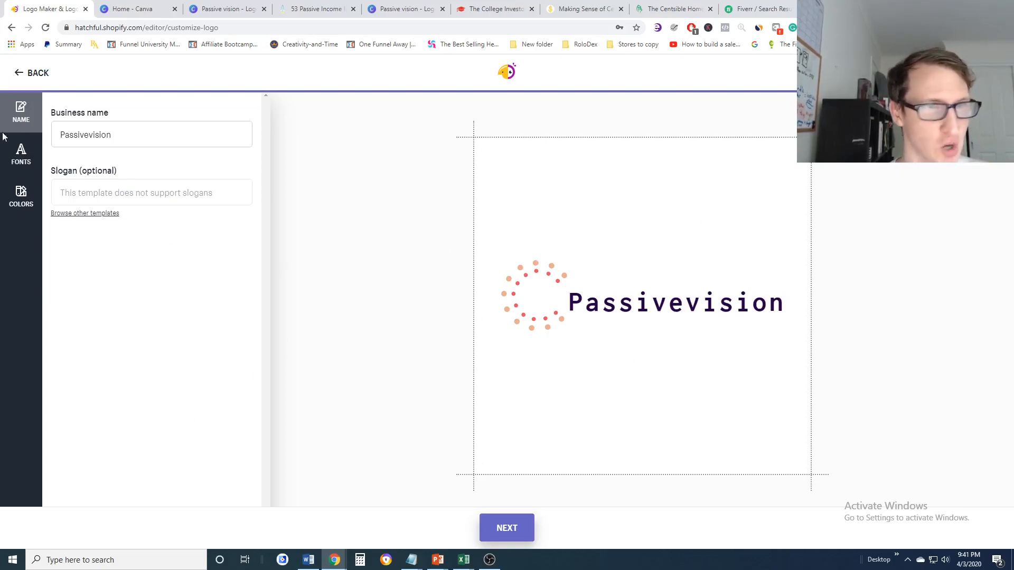
- Finish customizing the Passivevision logo and review the included logo package and its social media previews
click(506, 526)
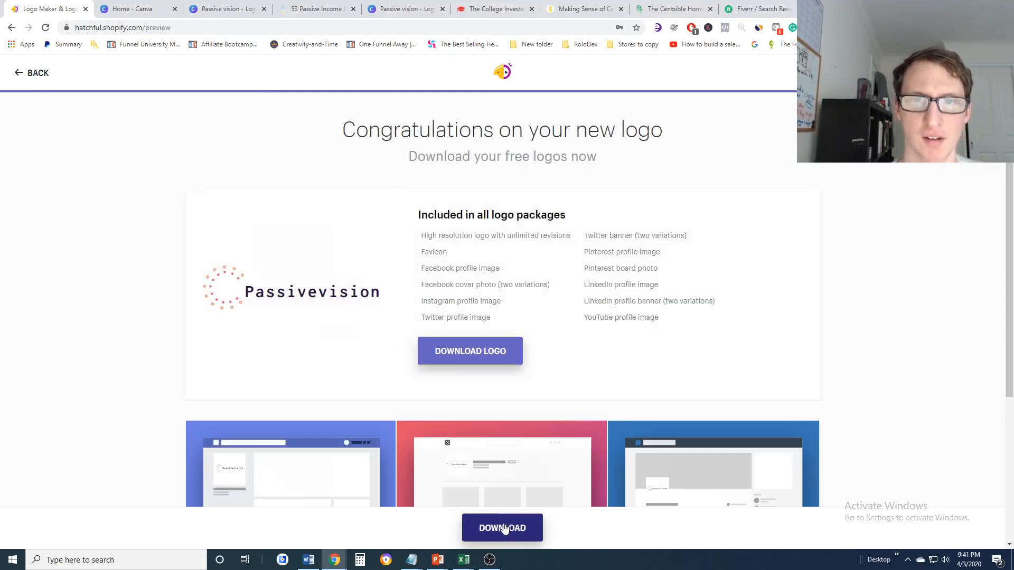
scroll(372, 190, down, 4)
scroll(491, 259, up, 3)
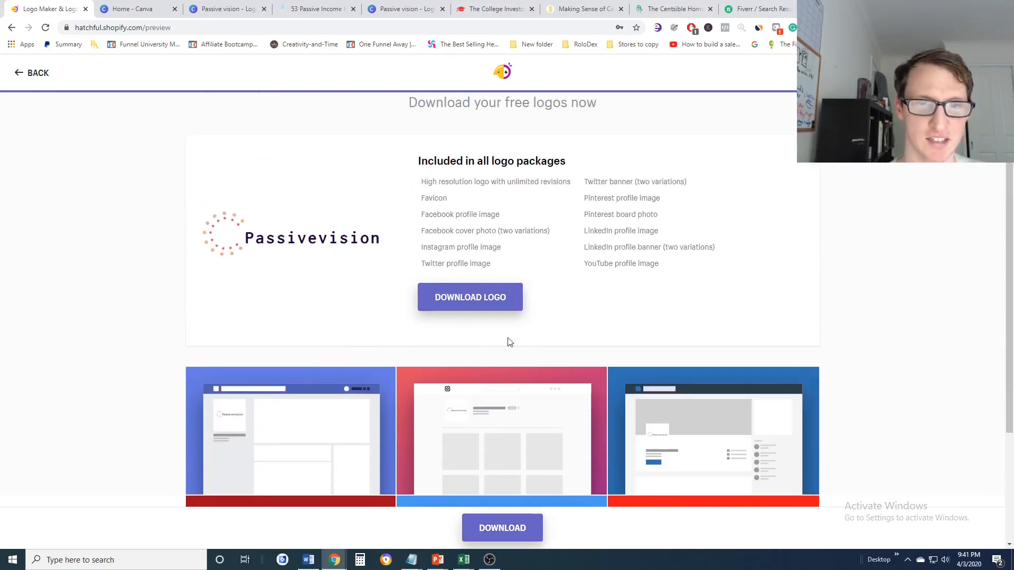
scroll(491, 305, down, 2)
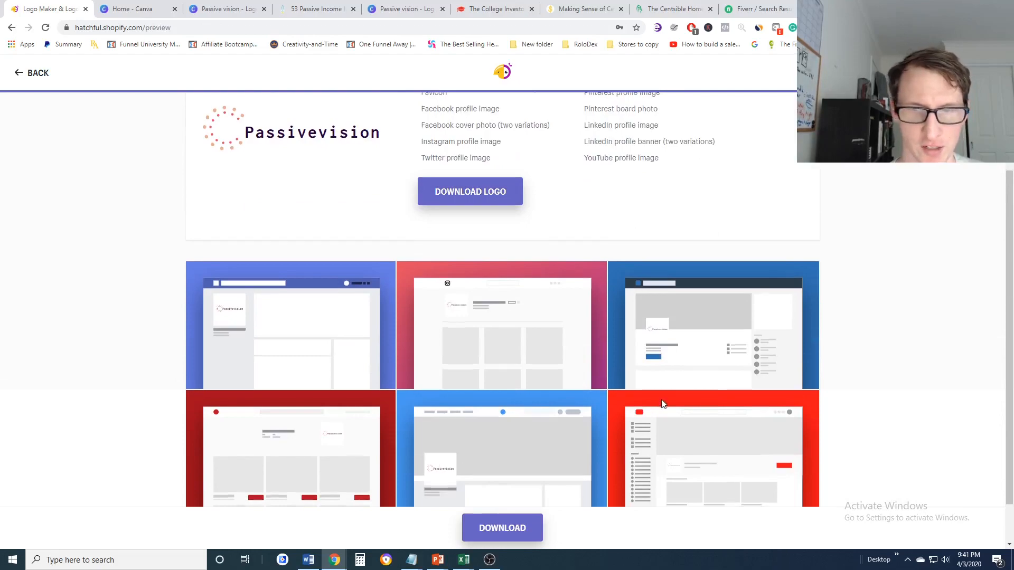
scroll(634, 401, down, 1)
scroll(454, 386, up, 4)
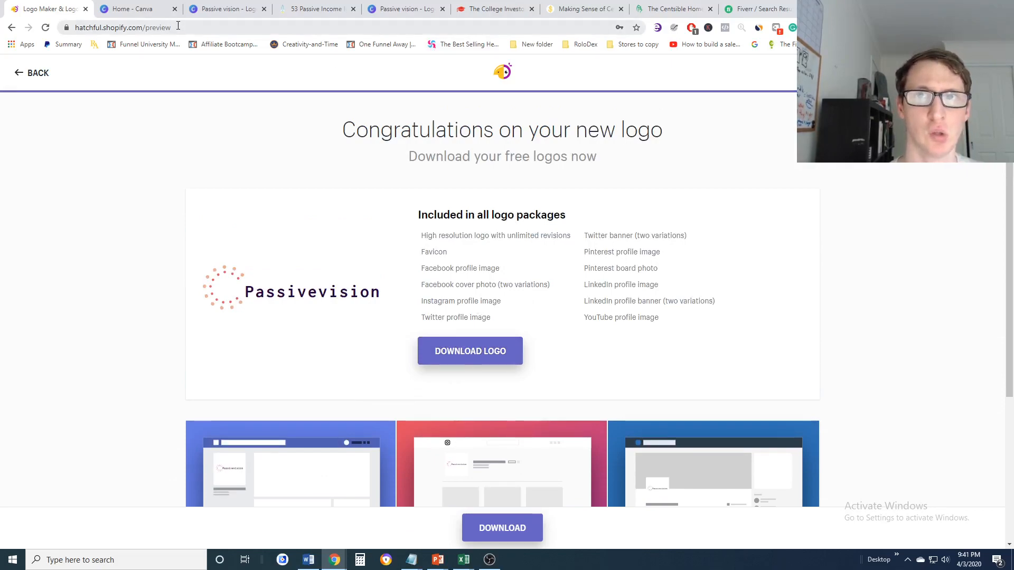
- Switch to the Fiverr "Logo design" results and look over the logo designers' services and starting prices
click(766, 13)
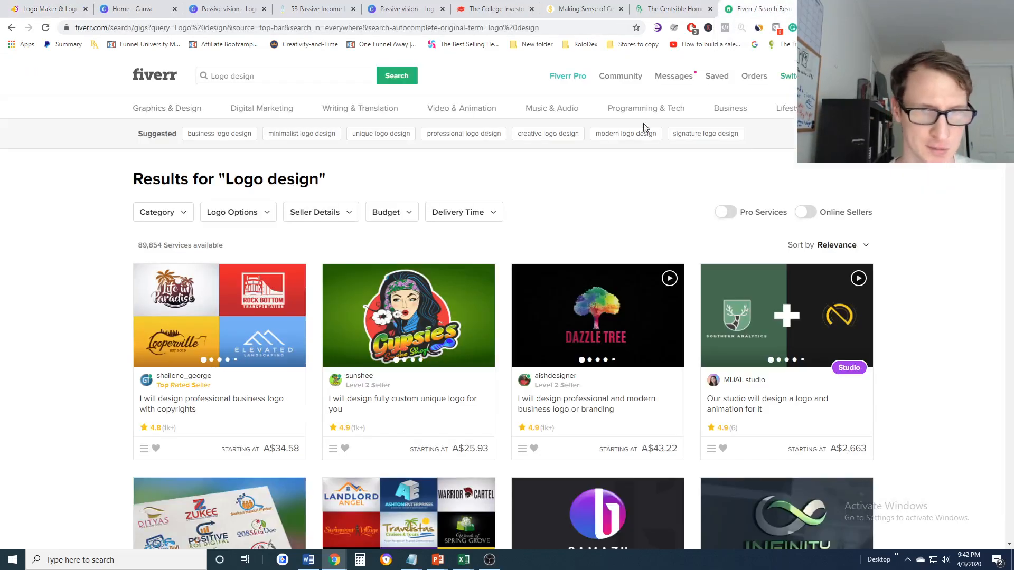
scroll(122, 307, down, 2)
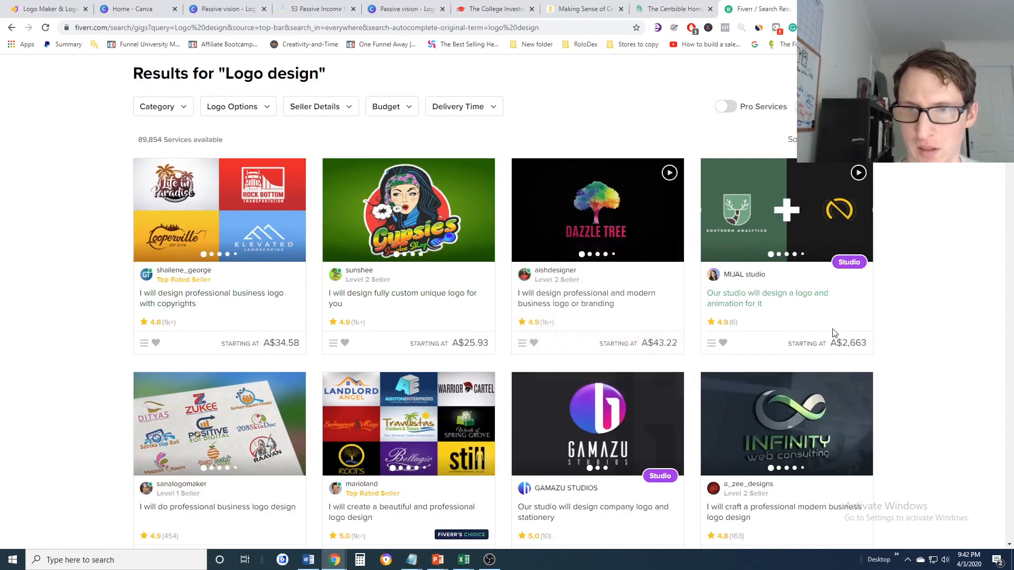
scroll(521, 135, up, 2)
scroll(517, 137, down, 1)
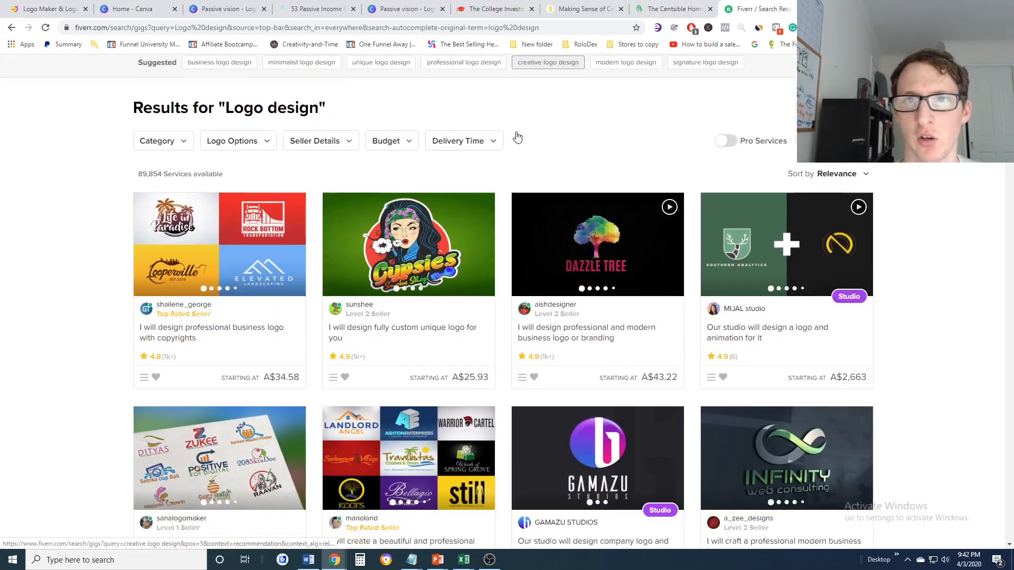
- Look through the first rows of "Logo design" services, comparing their sample logos, seller ratings and starting prices
scroll(518, 137, down, 9)
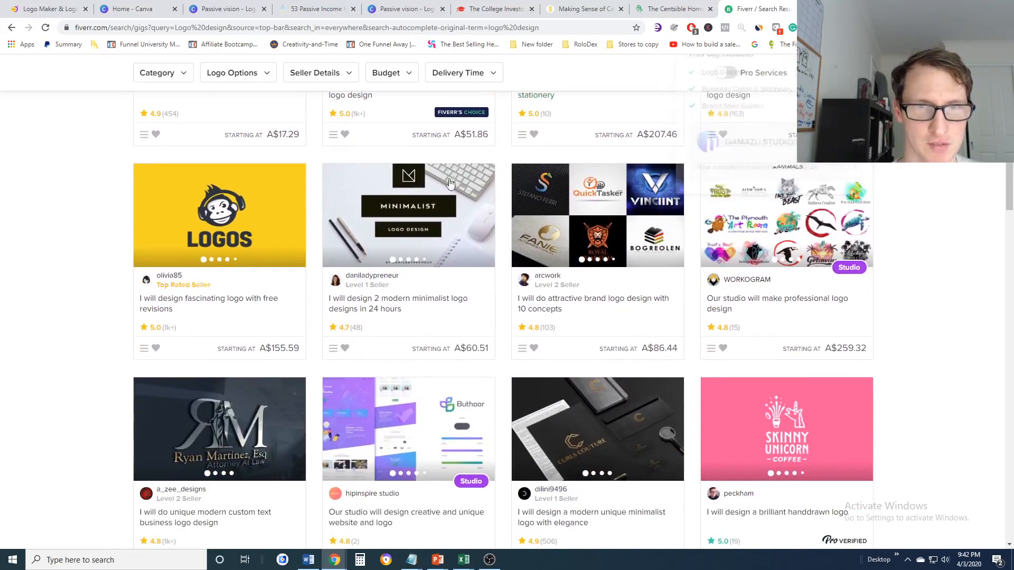
scroll(449, 183, down, 5)
scroll(391, 222, up, 13)
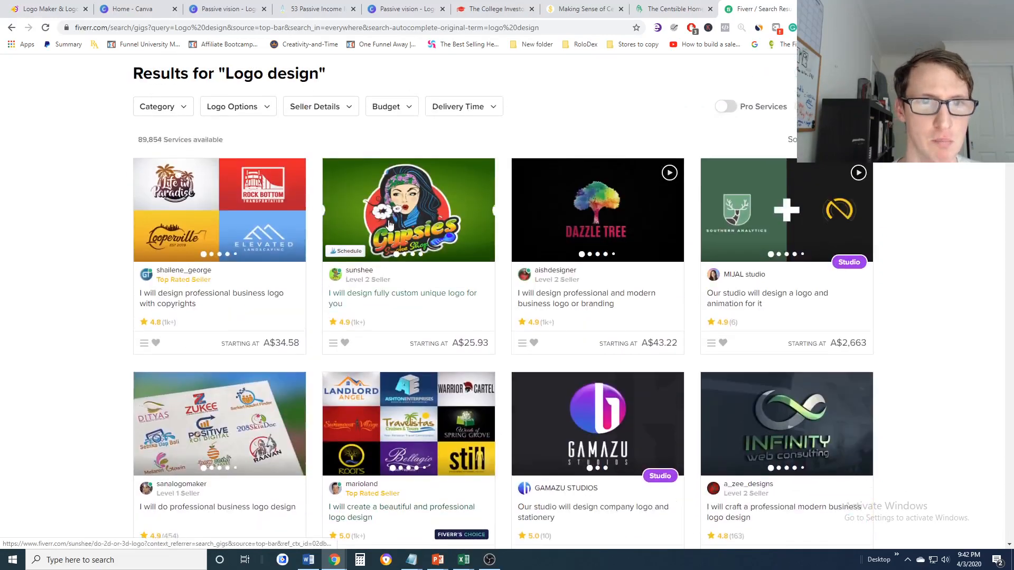
scroll(402, 222, up, 1)
scroll(417, 221, down, 1)
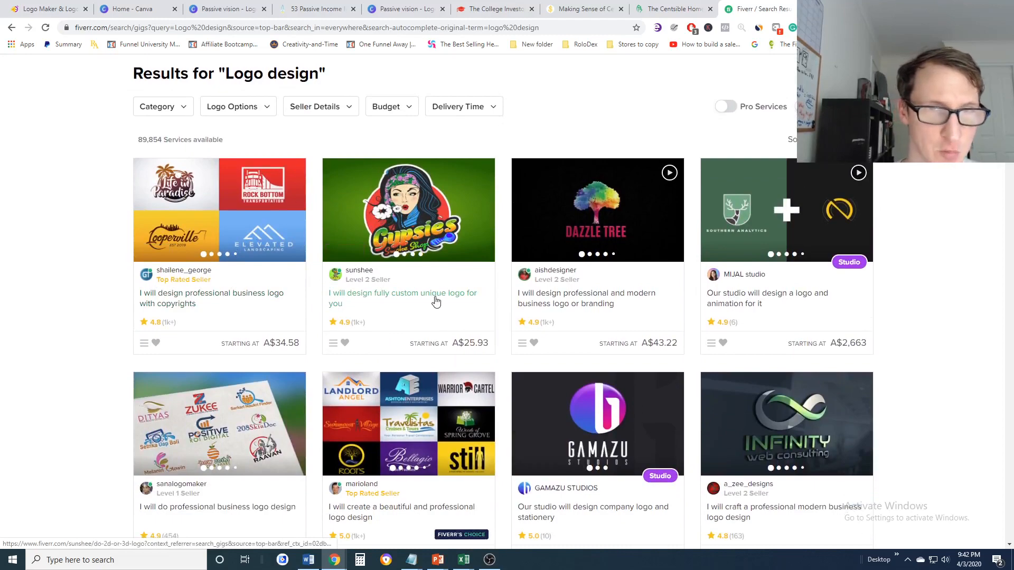
scroll(317, 264, up, 2)
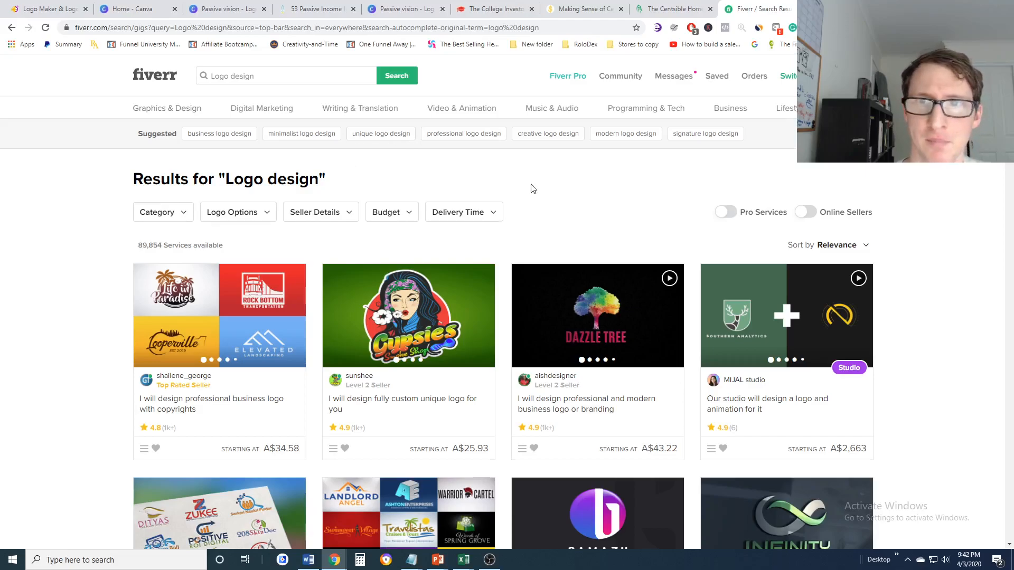
- Skim the remaining "Logo design" services and open the second page of results
scroll(530, 195, down, 10)
scroll(530, 194, down, 20)
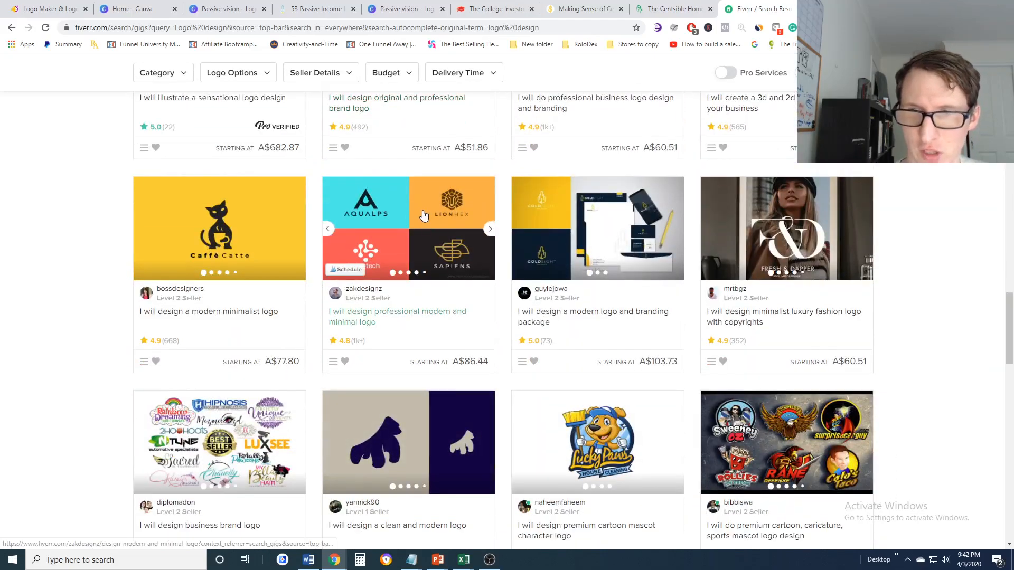
scroll(415, 218, down, 20)
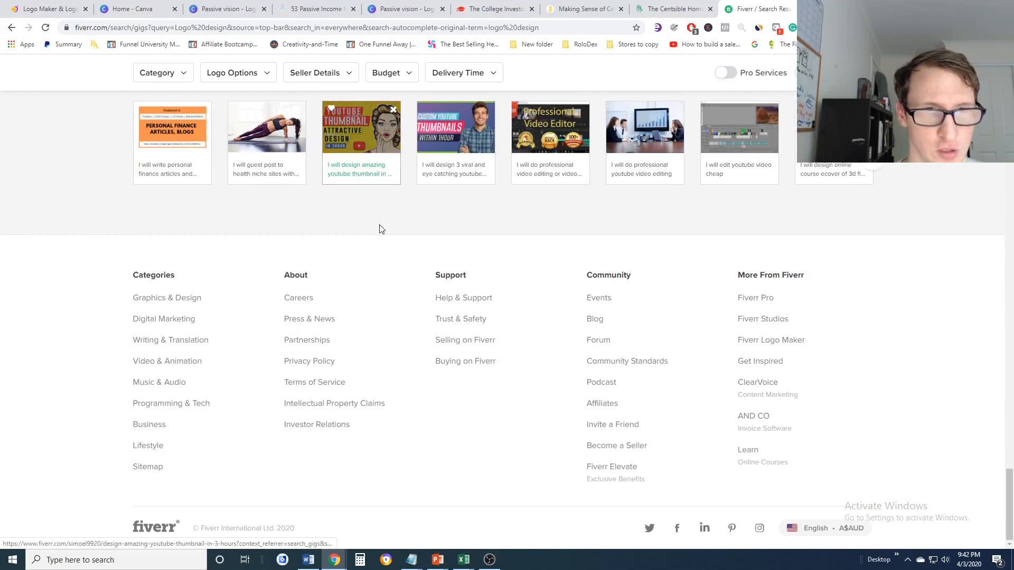
scroll(381, 229, up, 4)
click(404, 239)
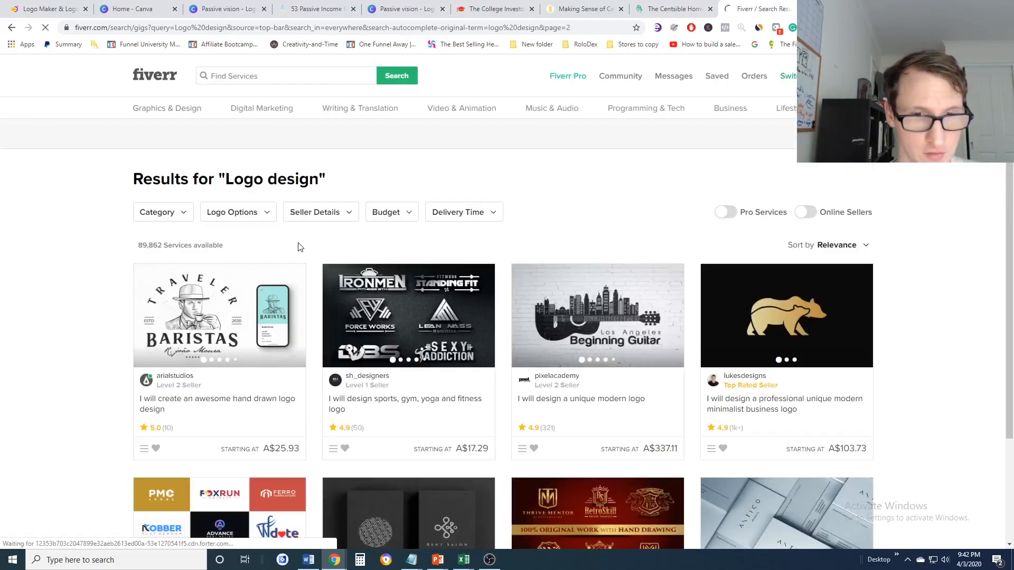
scroll(298, 246, down, 1)
scroll(422, 253, down, 2)
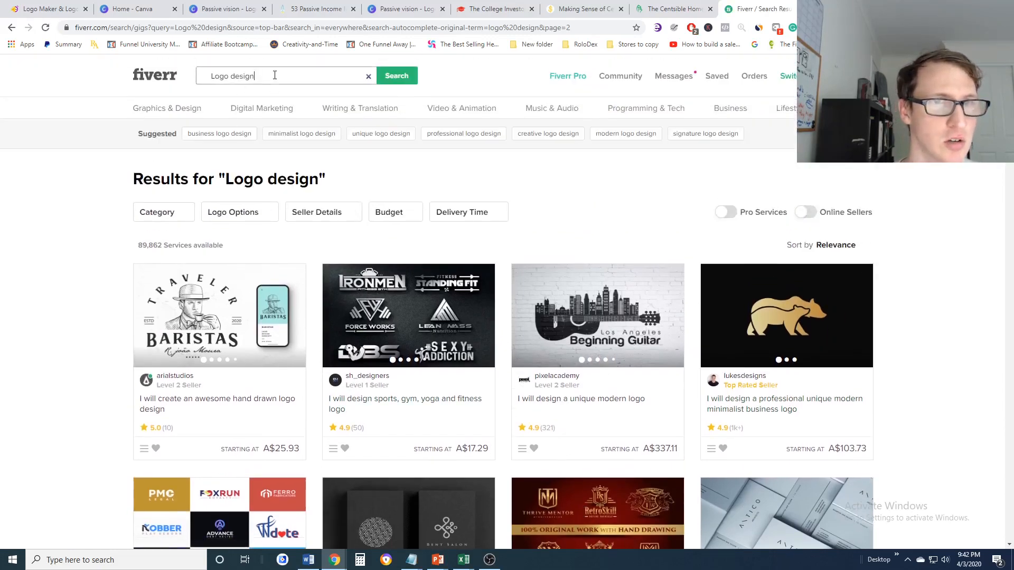
- Search for the suggested "creative logo design" and filter the services to a budget of A$5 to A$10
click(275, 75)
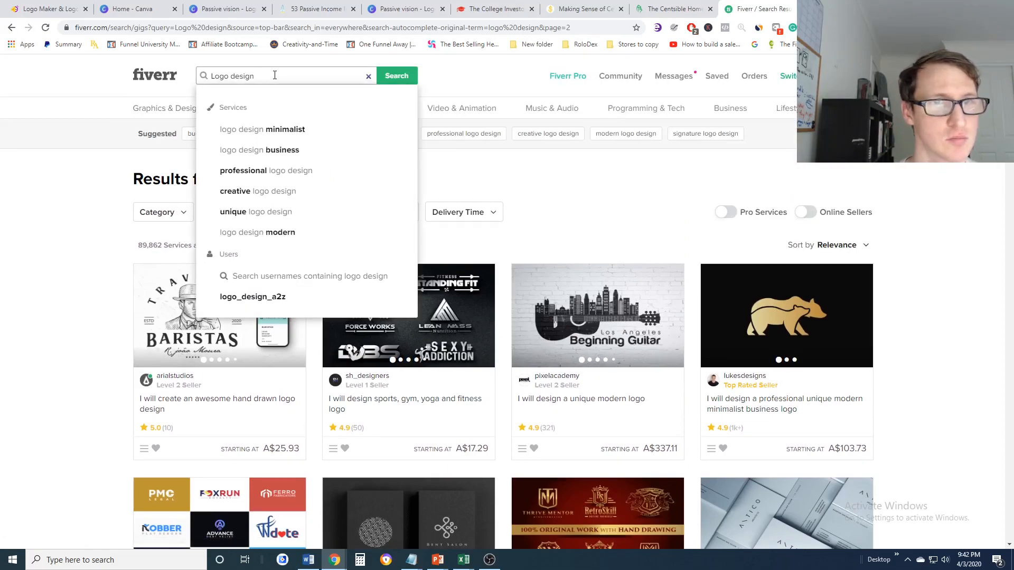
click(258, 192)
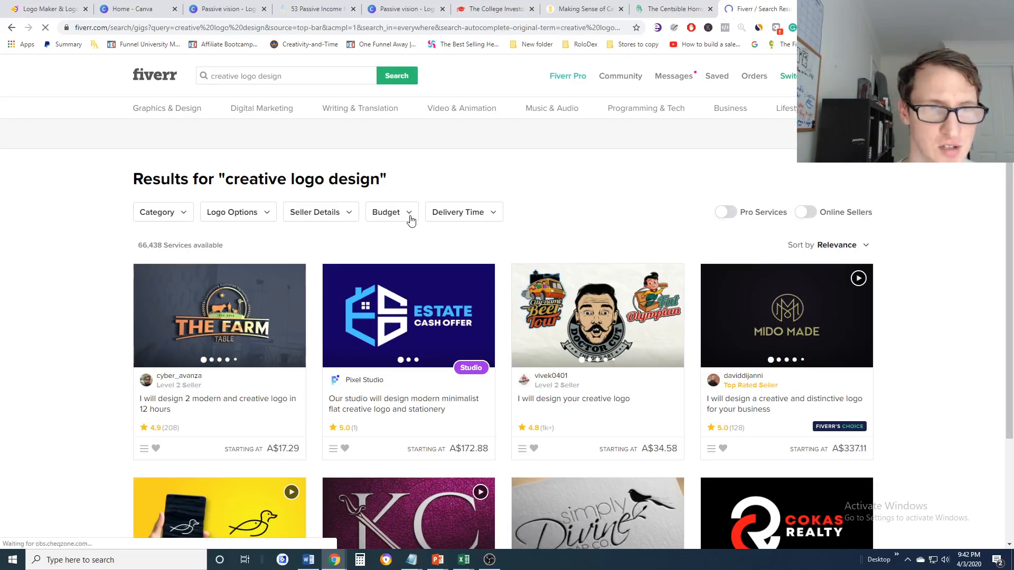
click(410, 214)
click(407, 257)
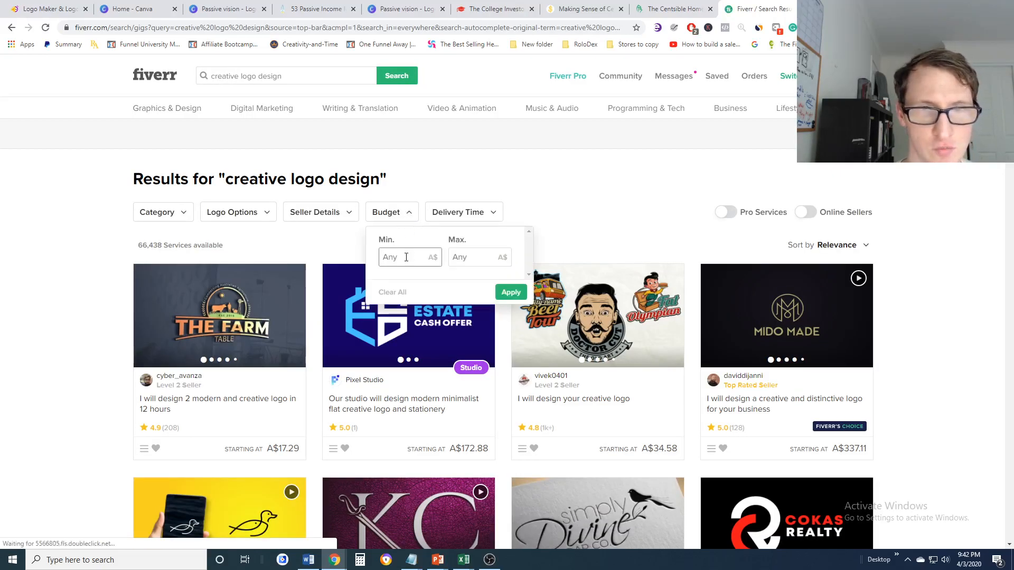
text(4)
click(466, 259)
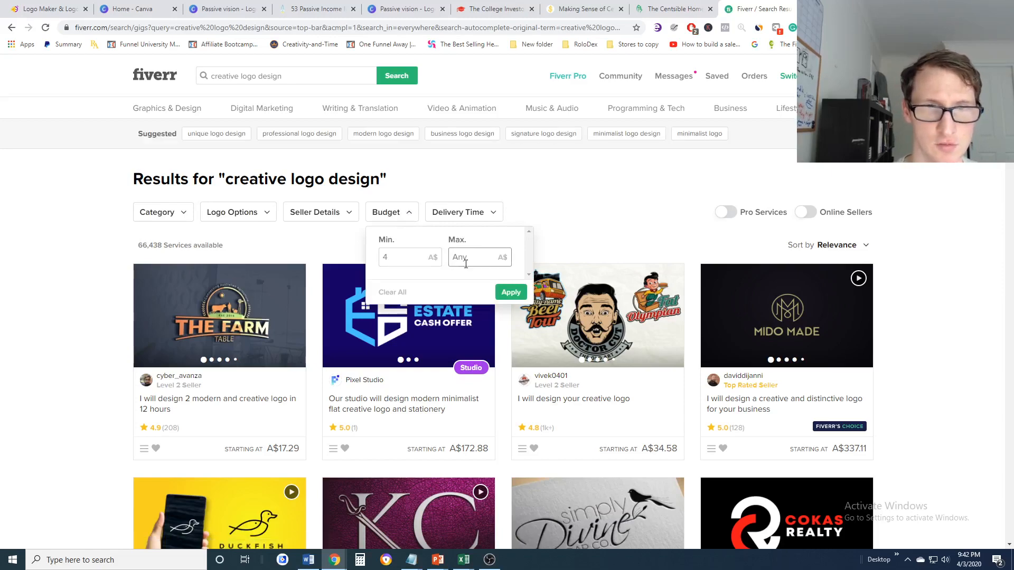
click(385, 257)
double_click(385, 257)
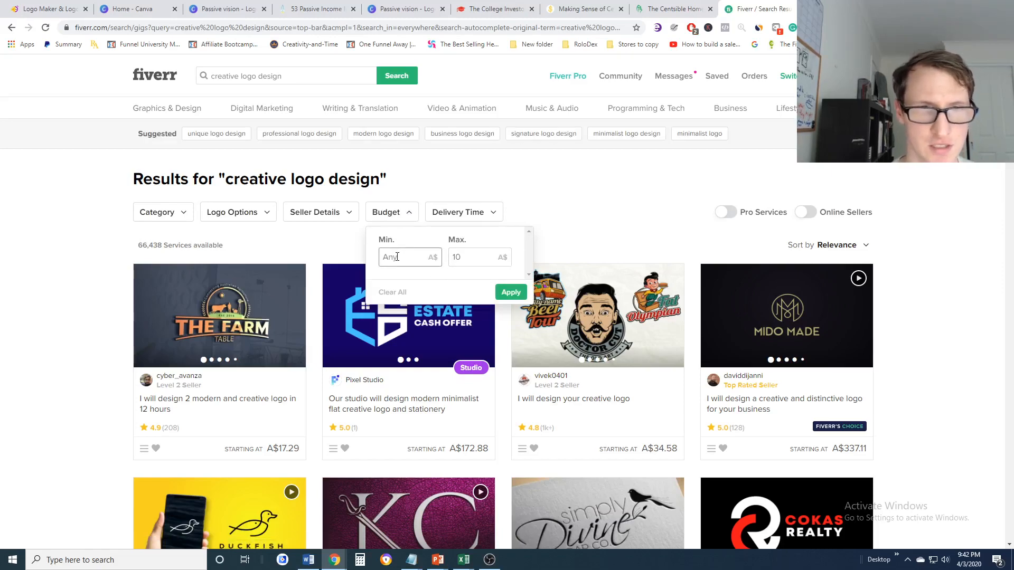
text(5)
click(511, 293)
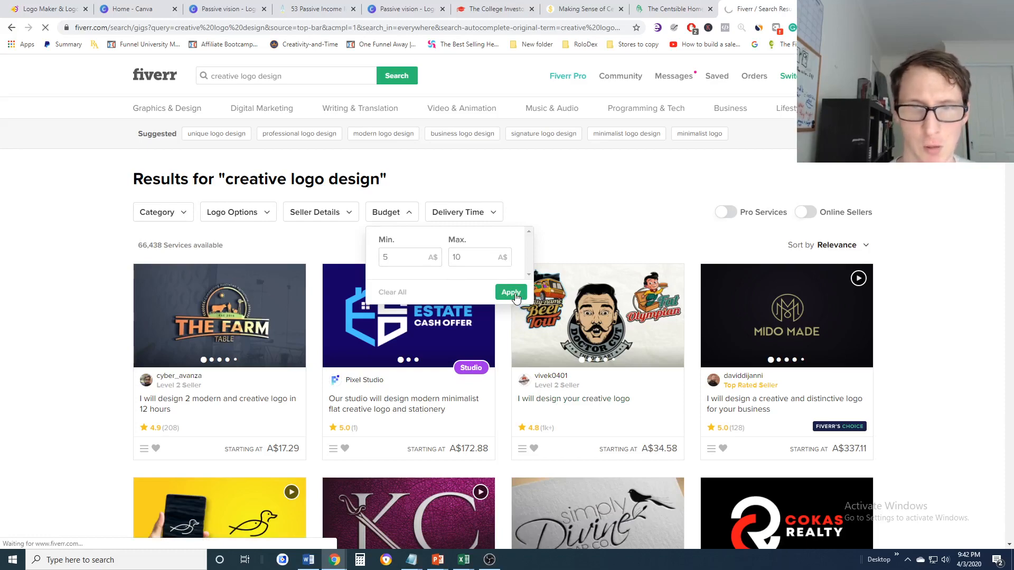
- Review the budget-filtered logo services and preview another sample image of the "professional and creative logo" service
scroll(414, 270, down, 1)
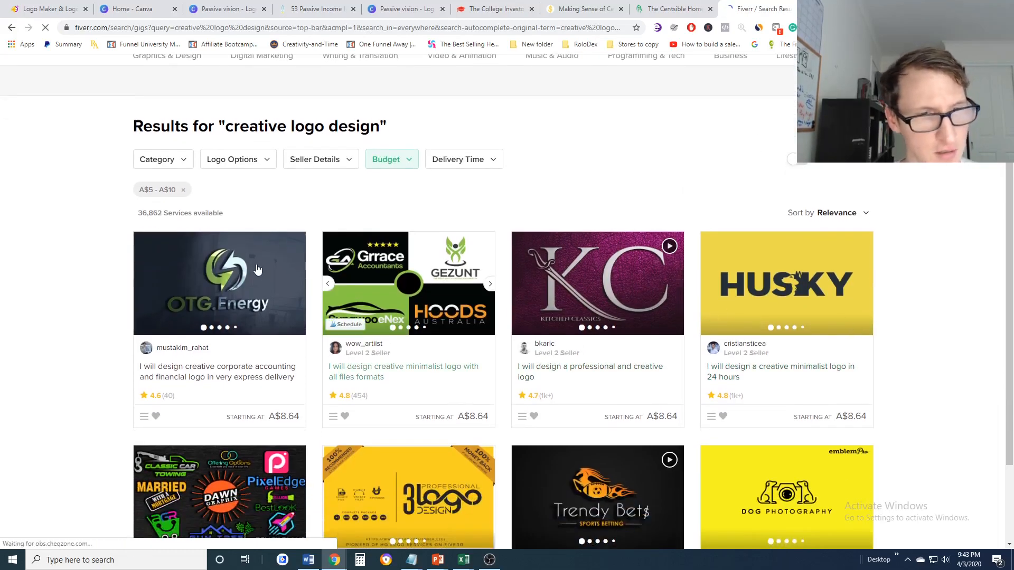
scroll(481, 317, down, 4)
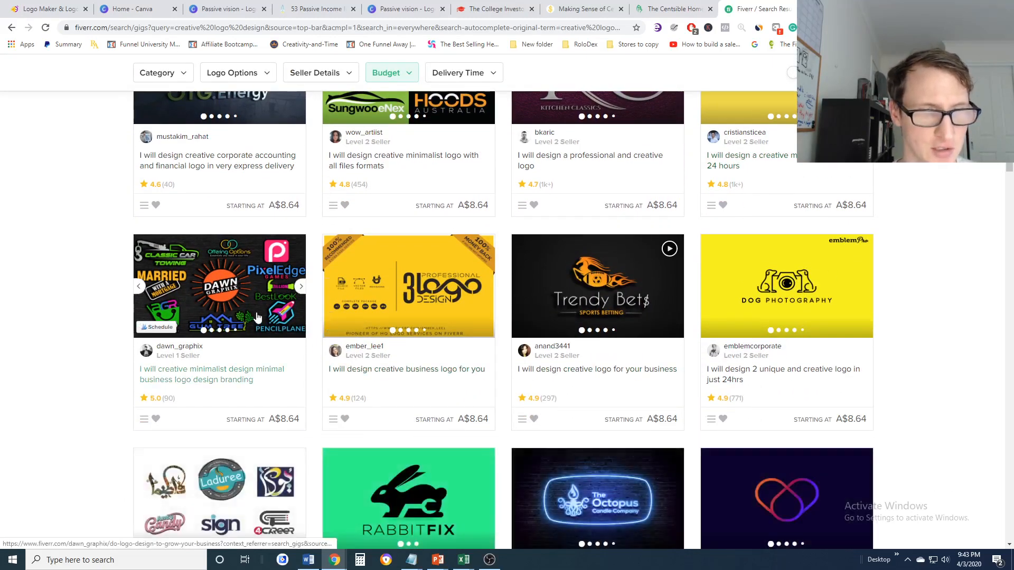
scroll(782, 216, down, 6)
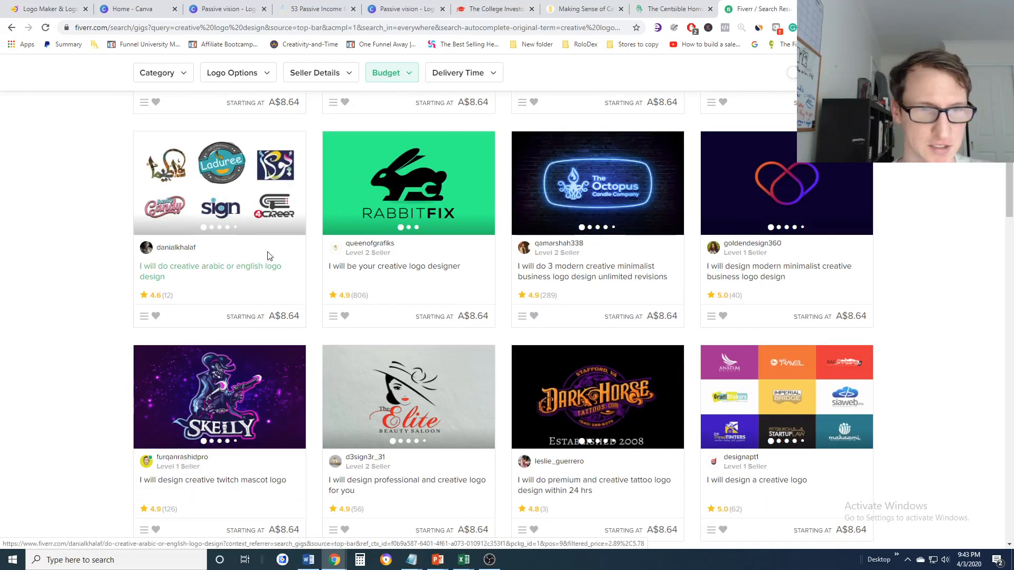
scroll(275, 254, up, 3)
scroll(427, 337, up, 7)
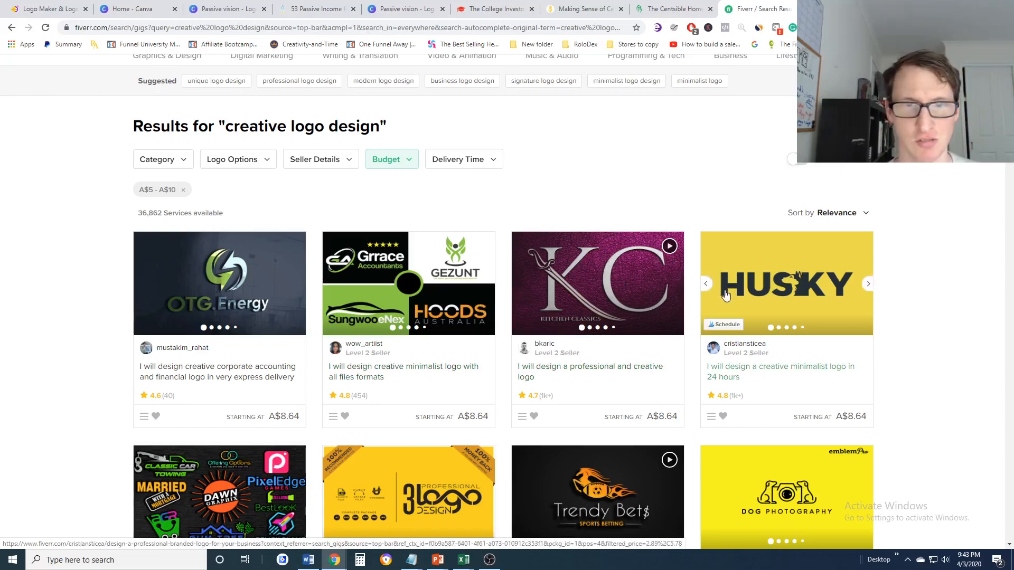
click(679, 284)
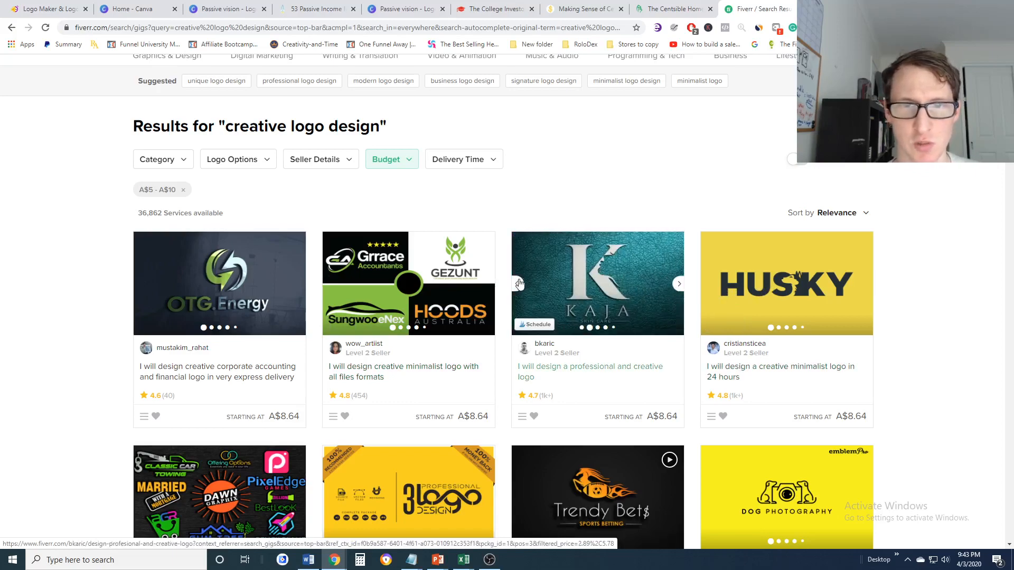
click(522, 285)
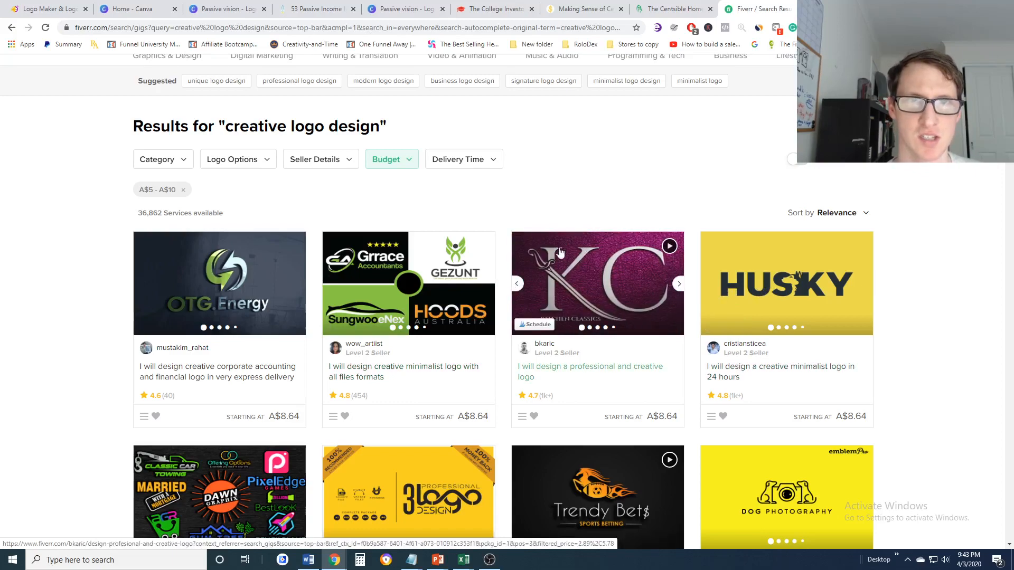
- Compare the logos on the Making Sense of Cents, The College Investor and The Centsible Home sites, and return to the Hatchful logo preview
click(581, 9)
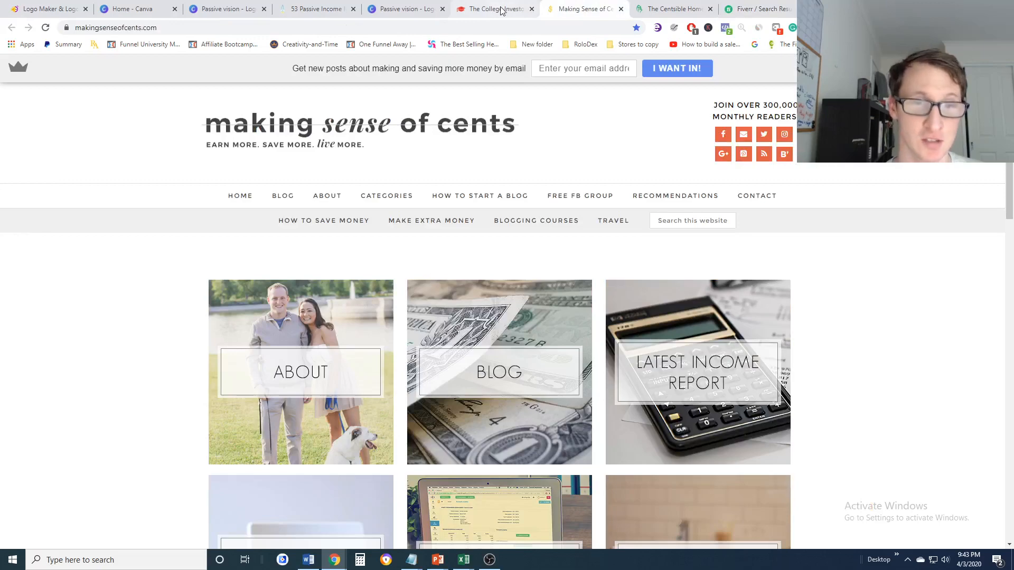
click(500, 9)
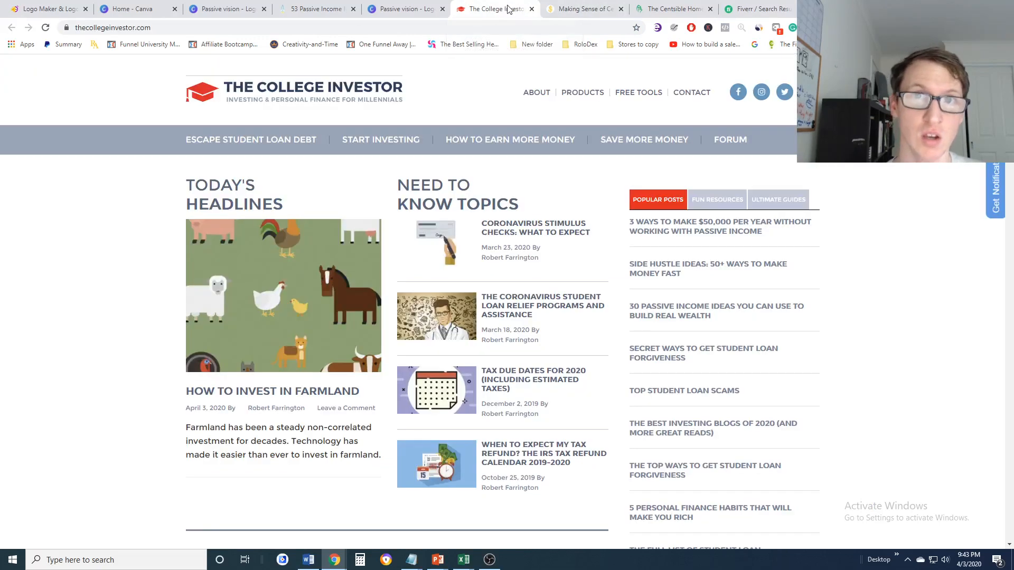
click(605, 7)
click(659, 7)
click(587, 8)
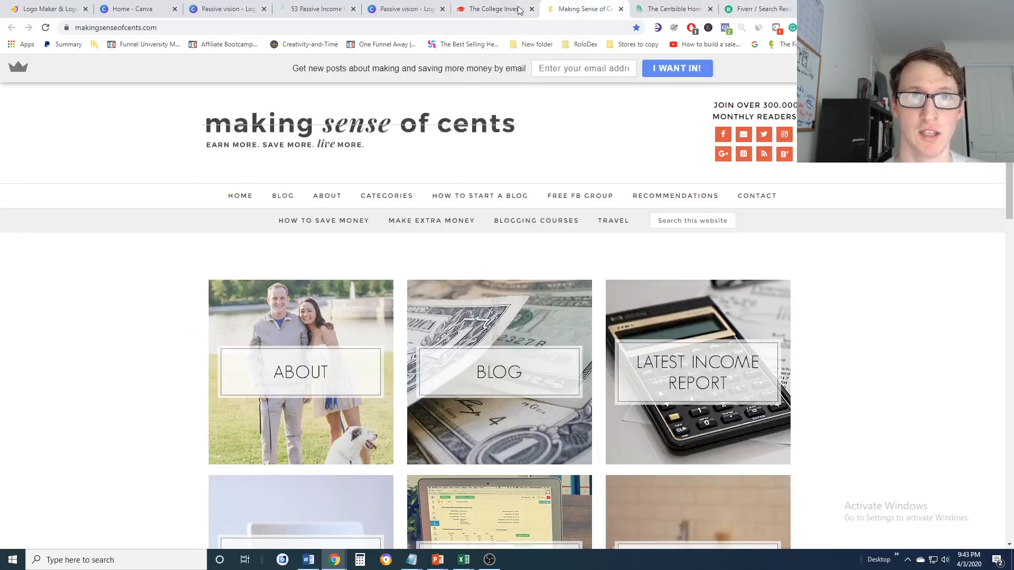
click(465, 7)
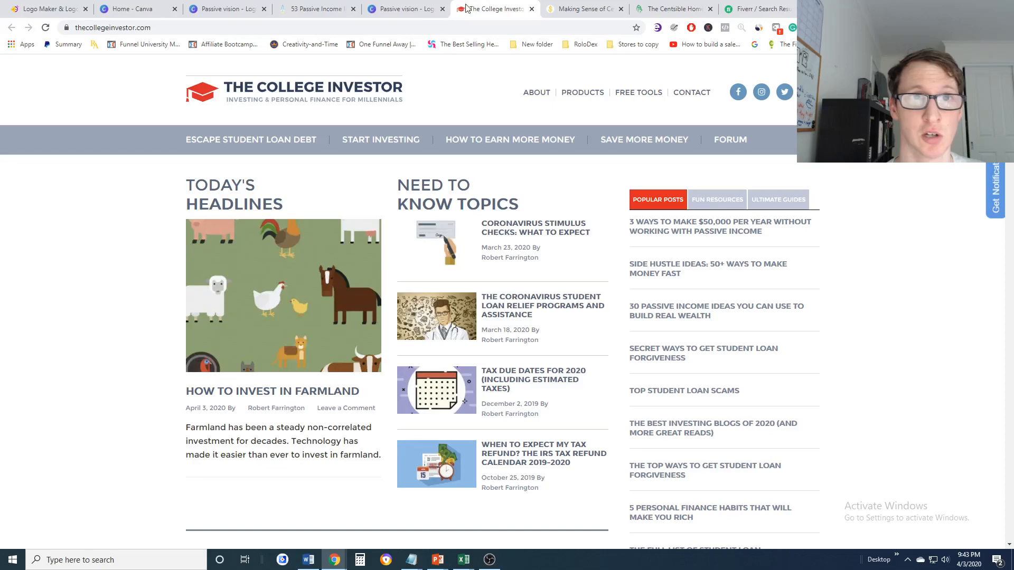
click(480, 28)
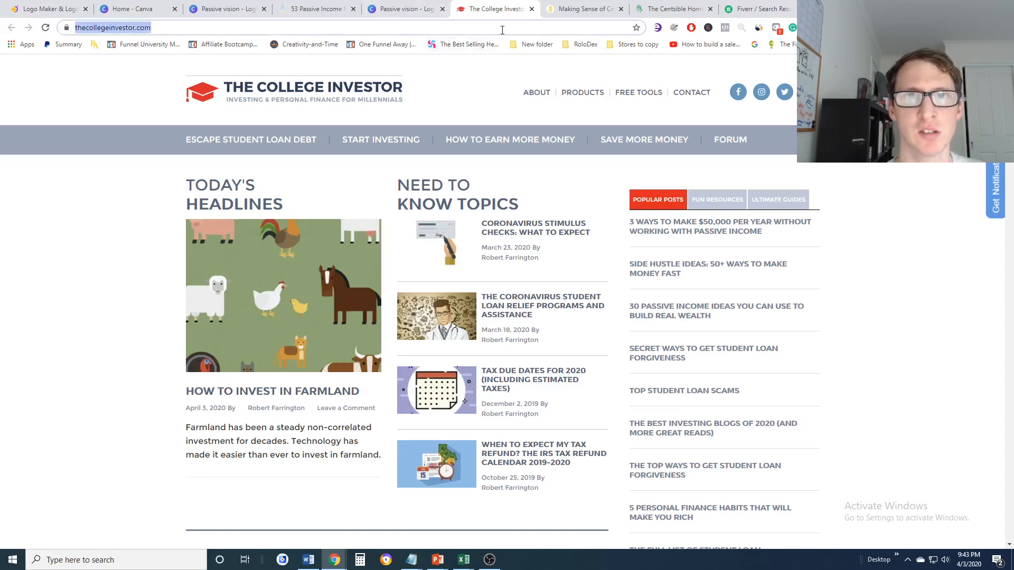
click(592, 15)
key(ctrl+Tab)
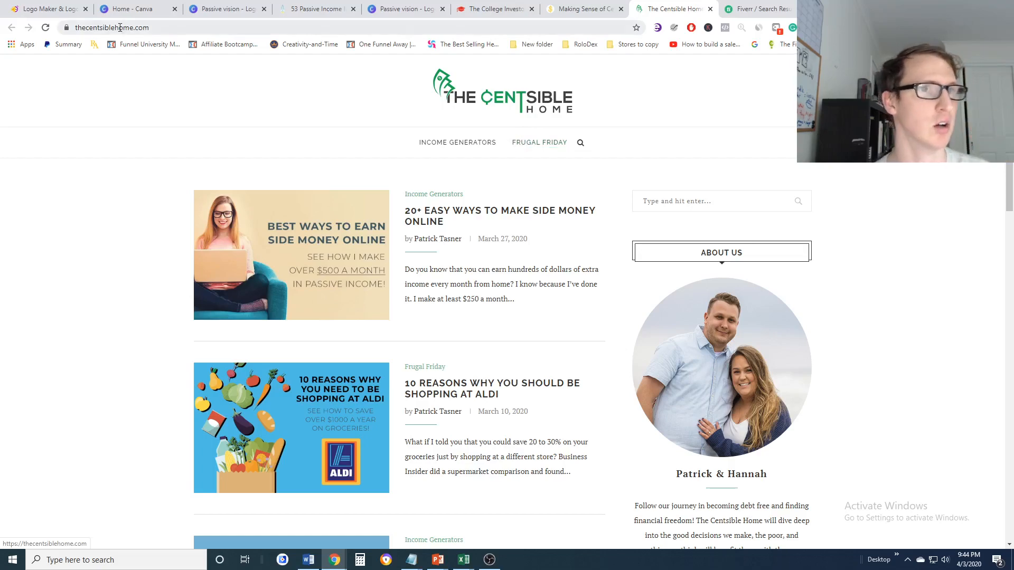
click(51, 7)
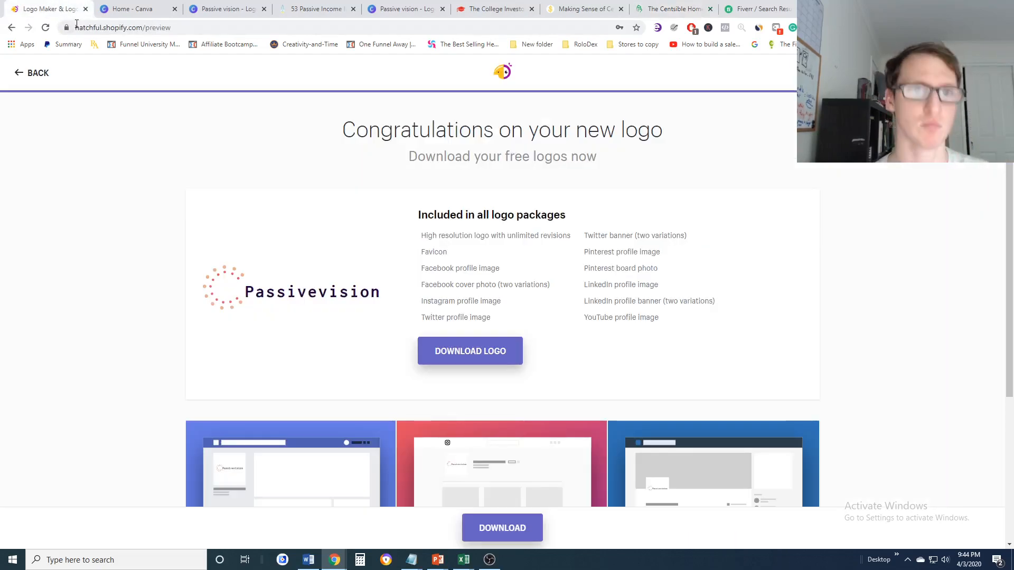